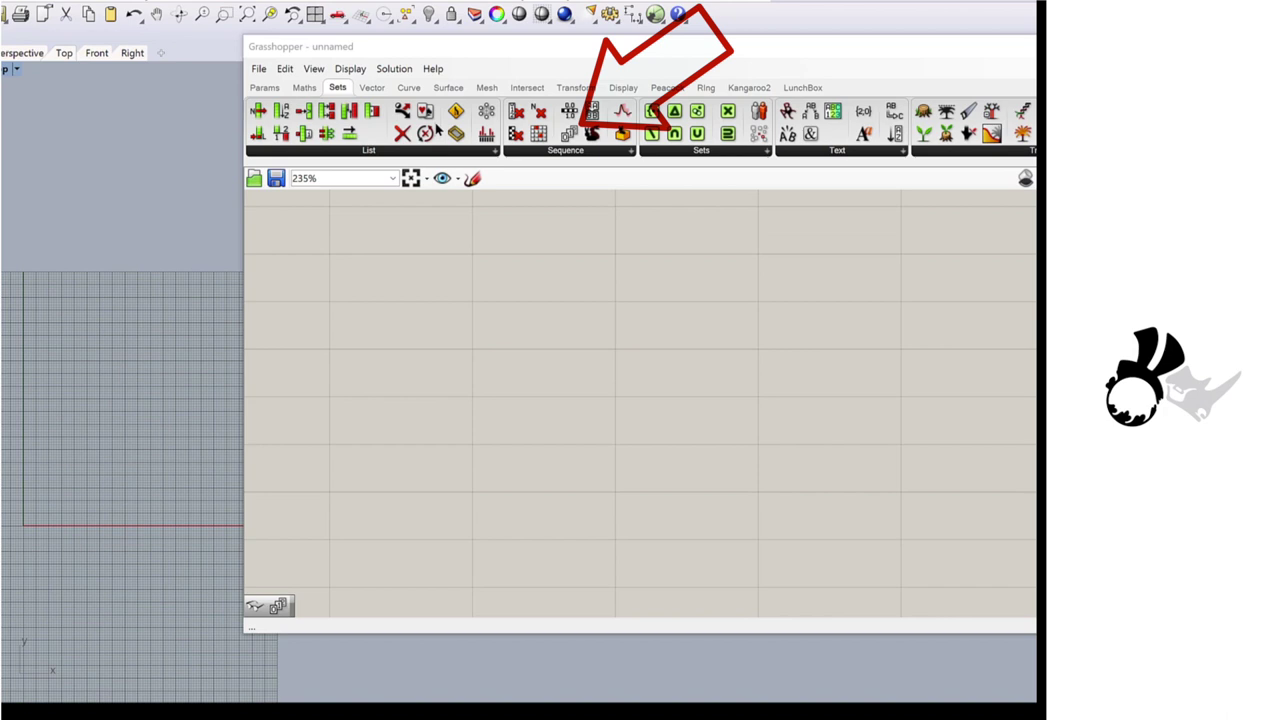
Step: Place a Series component and duplicate it so two Series components sit stacked
left_click_drag(569, 133, 478, 281)
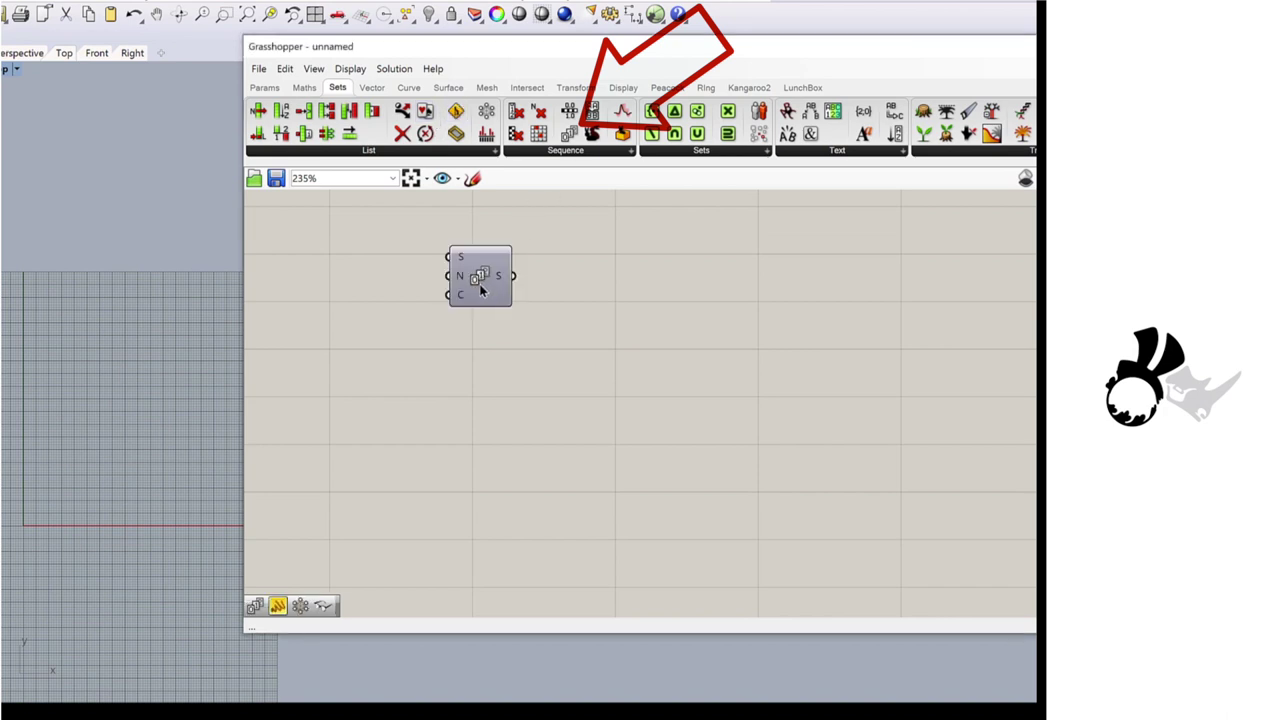
left_click(479, 282)
scroll(475, 280, "up", 1)
right_click_drag(475, 280, 470, 382)
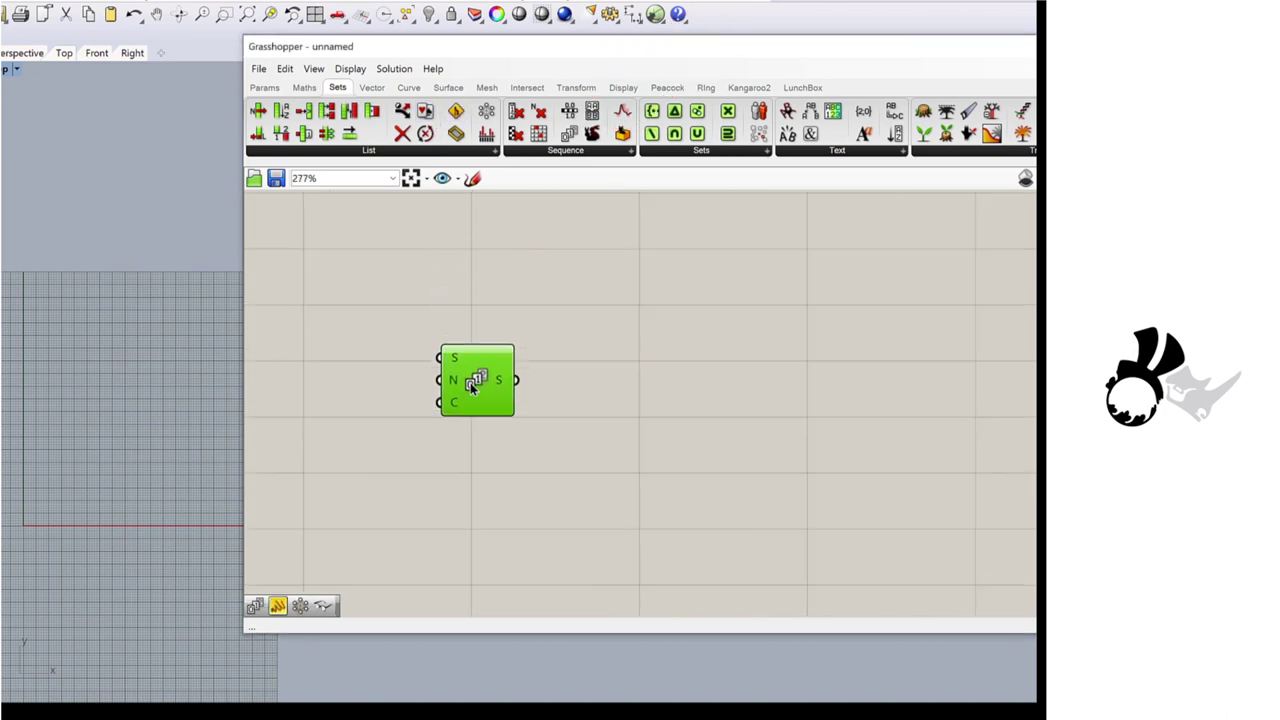
left_click_drag(470, 382, 448, 281, "alt")
scroll(448, 281, "up", 1)
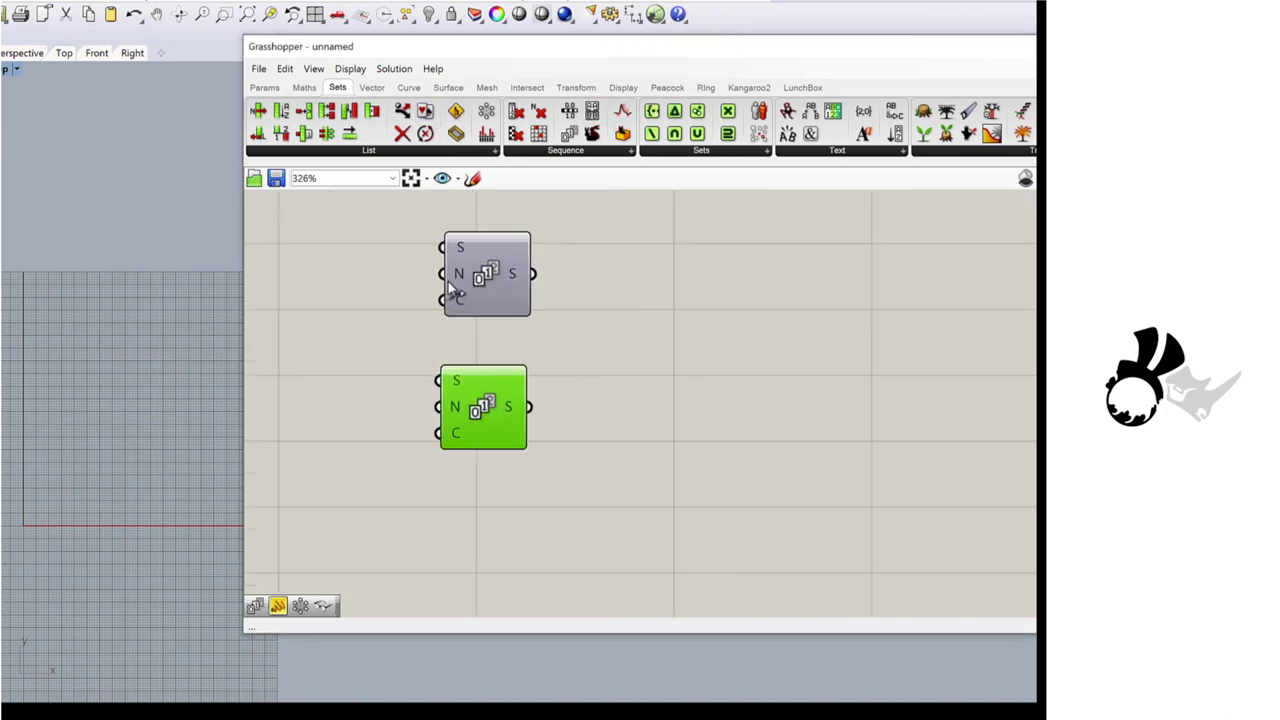
Step: Create a number slider set to 200 and wire it into both Series count inputs
double_click(342, 295)
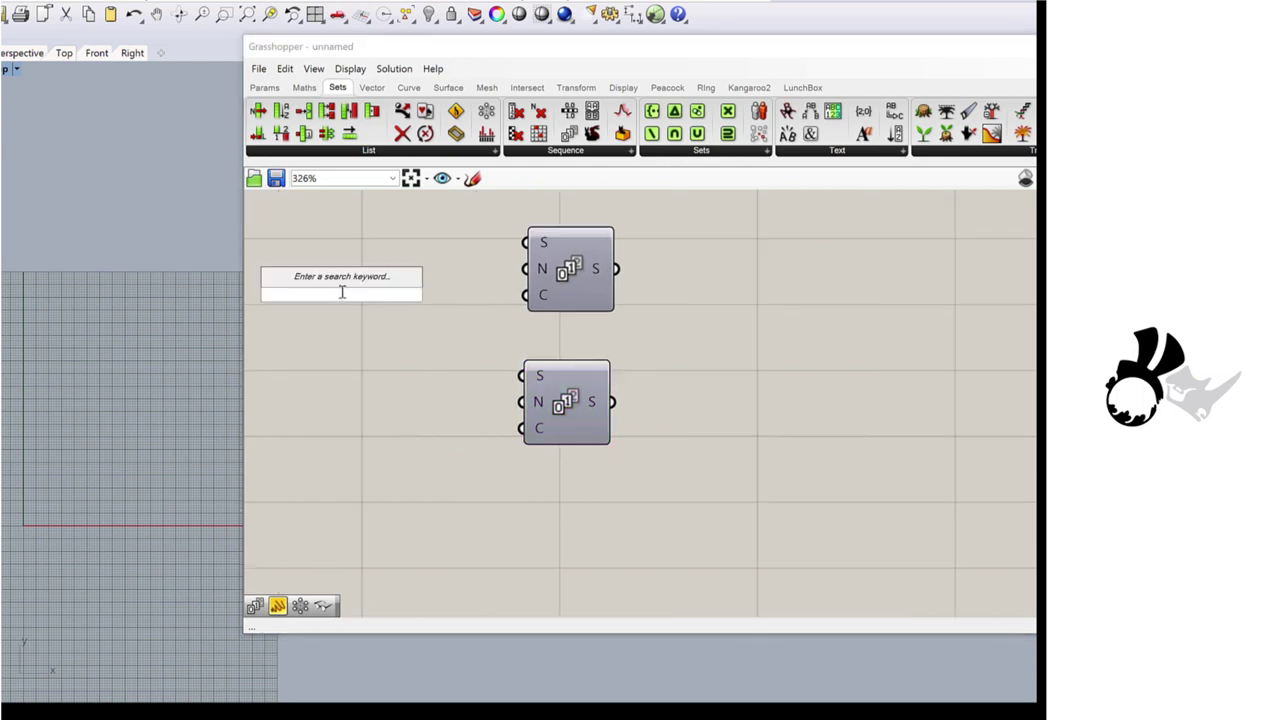
type("200")
key("Return")
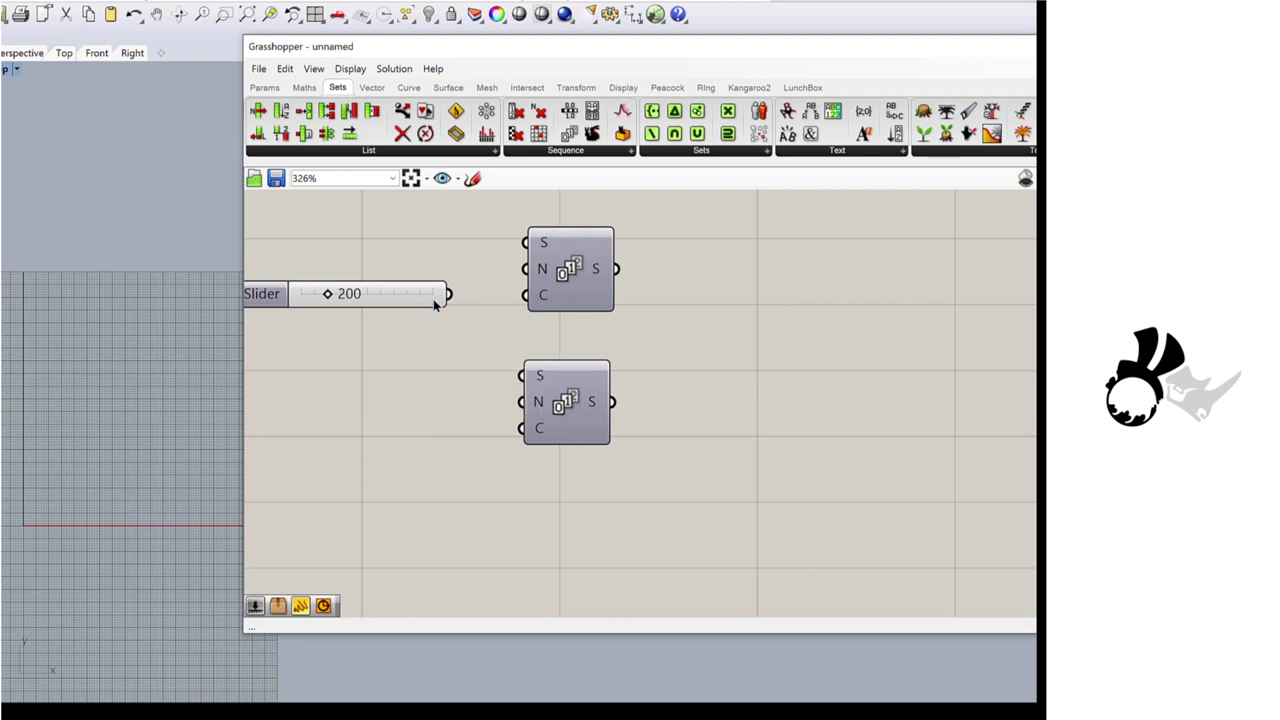
left_click_drag(448, 294, 521, 428)
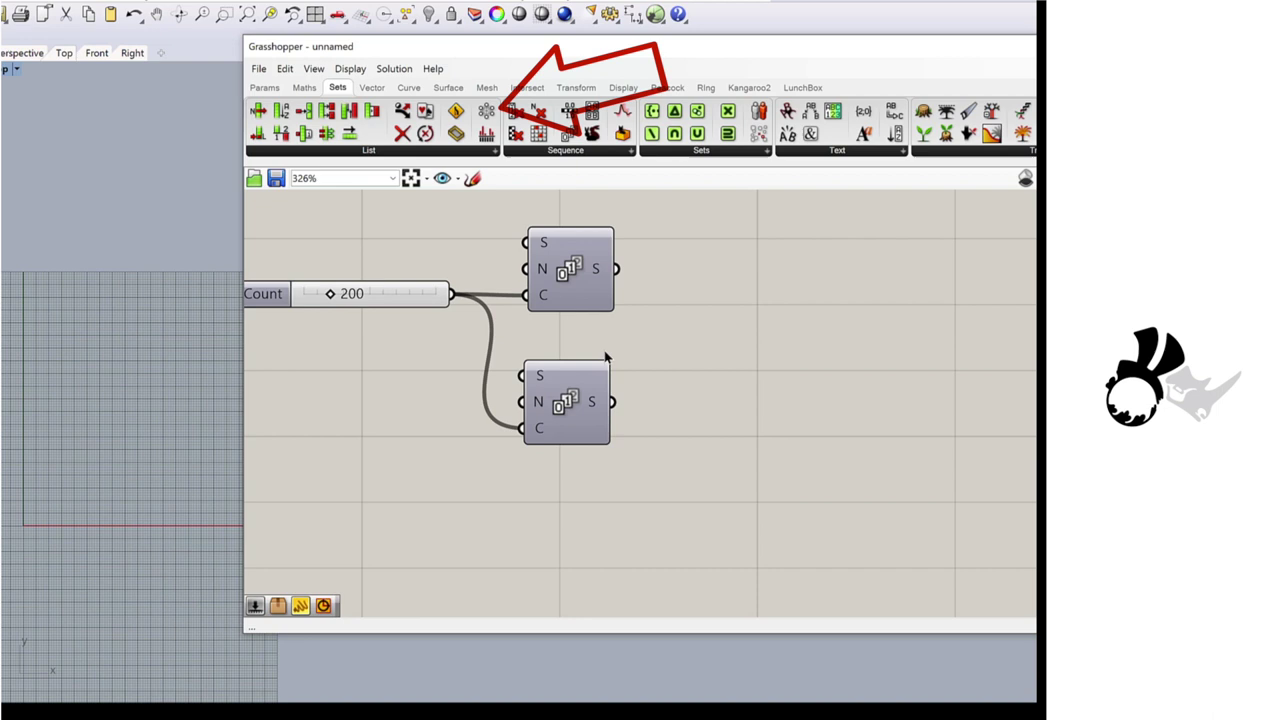
Step: Add a Cross Reference component fed by the top Series into A and bottom Series into B
left_click_drag(486, 110, 608, 345)
scroll(513, 345, "up", 3)
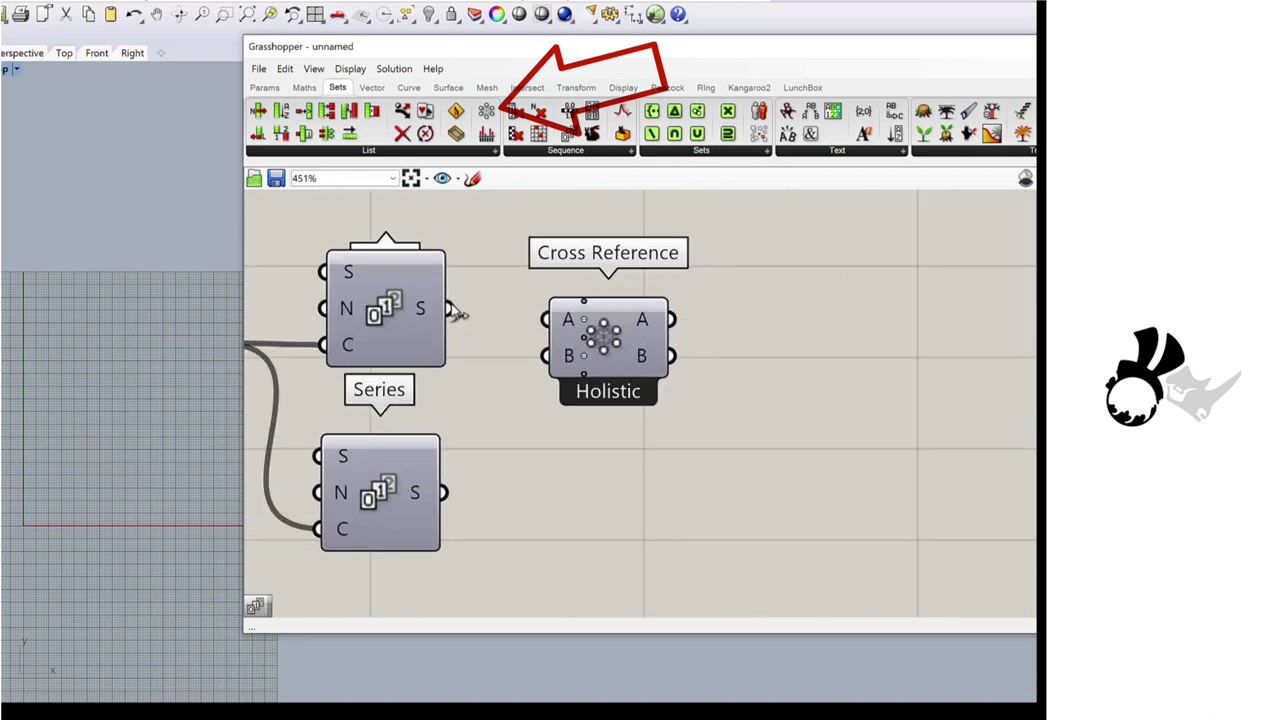
left_click_drag(449, 309, 540, 326)
left_click_drag(449, 508, 545, 356)
Step: Add Construct Point with Cross Reference A wired to X and B to Y
left_click(370, 88)
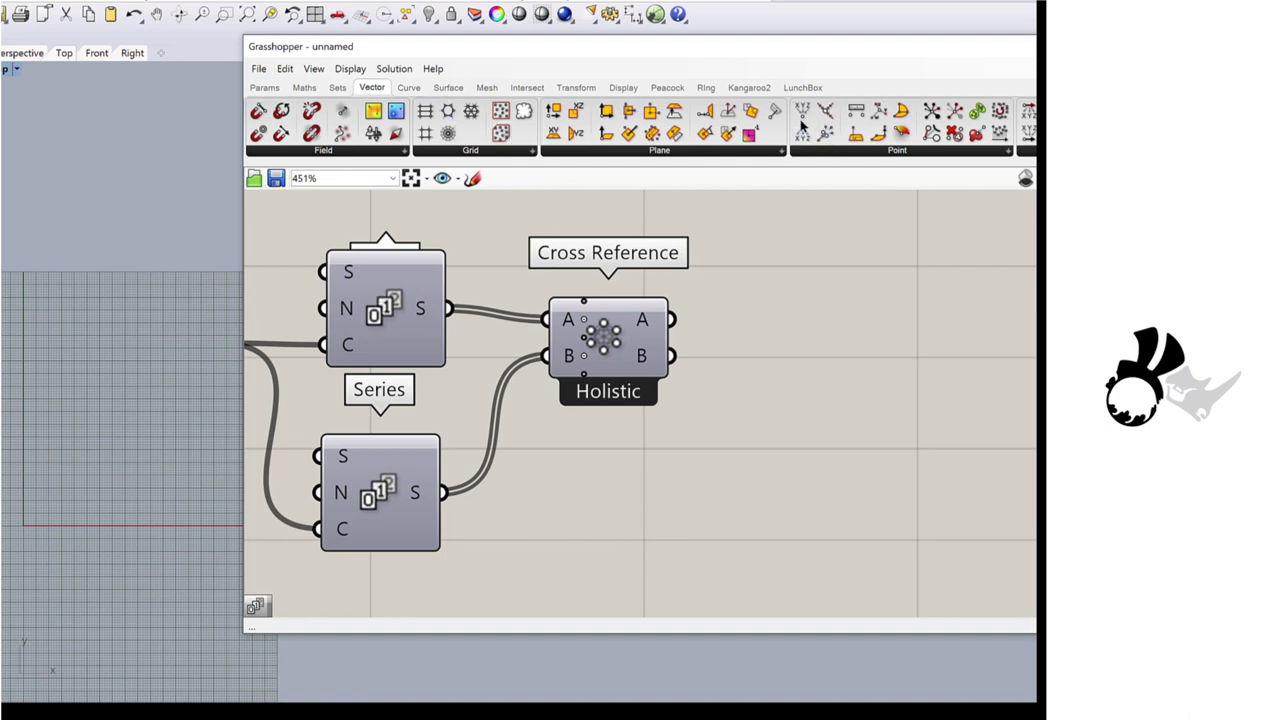
left_click_drag(822, 280, 822, 300)
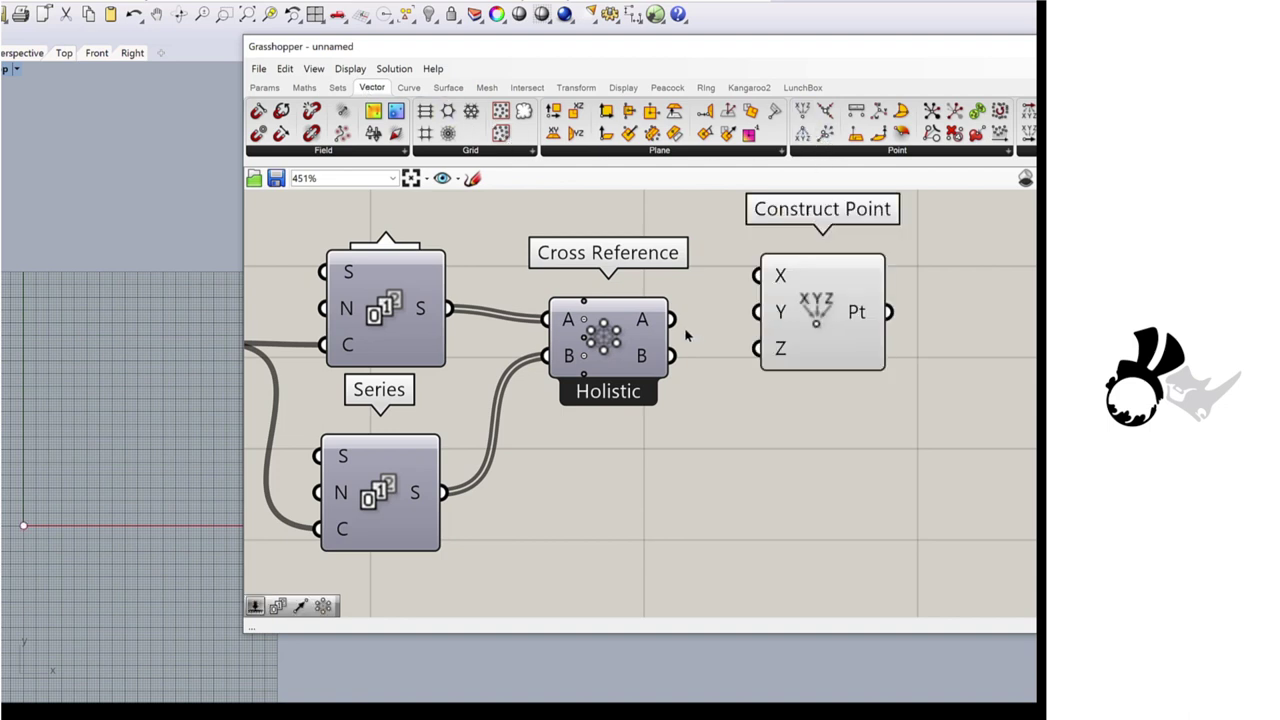
left_click_drag(671, 319, 757, 276)
left_click_drag(671, 355, 757, 312)
Step: Turn off the Construct Point preview so the point grid is hidden in the viewport
scroll(97, 370, "up", 5)
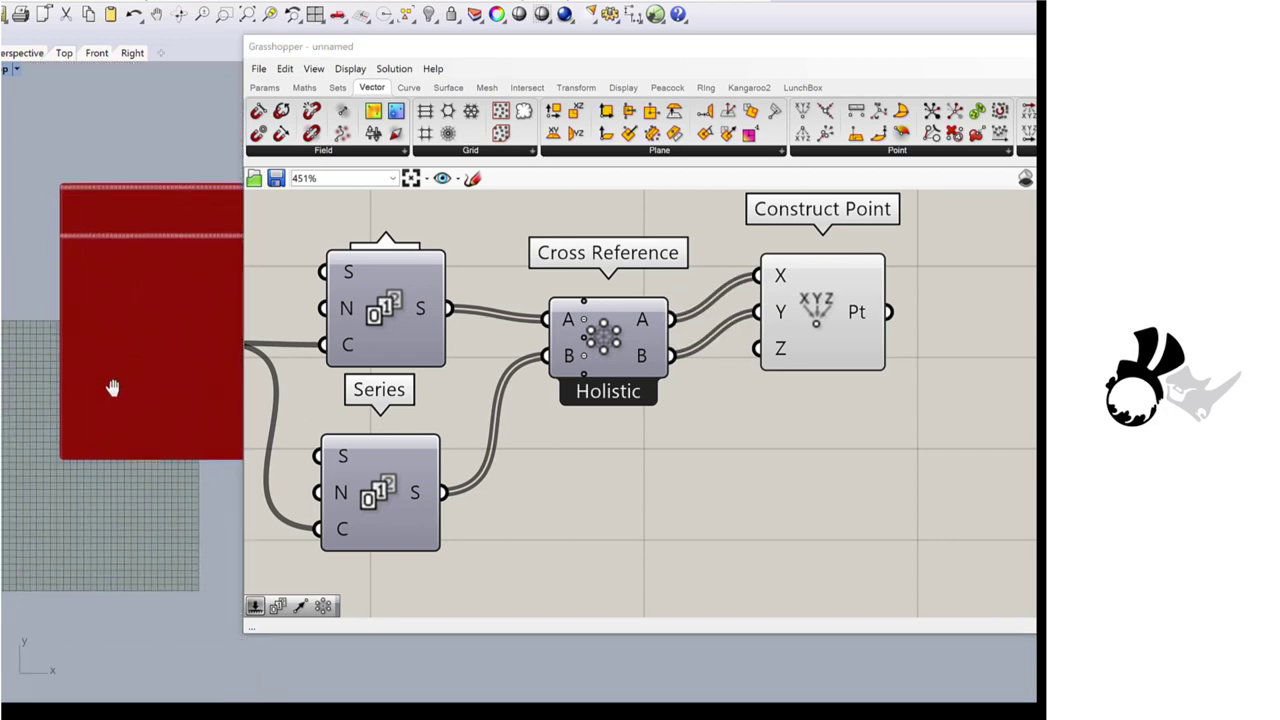
scroll(102, 338, "up", 1)
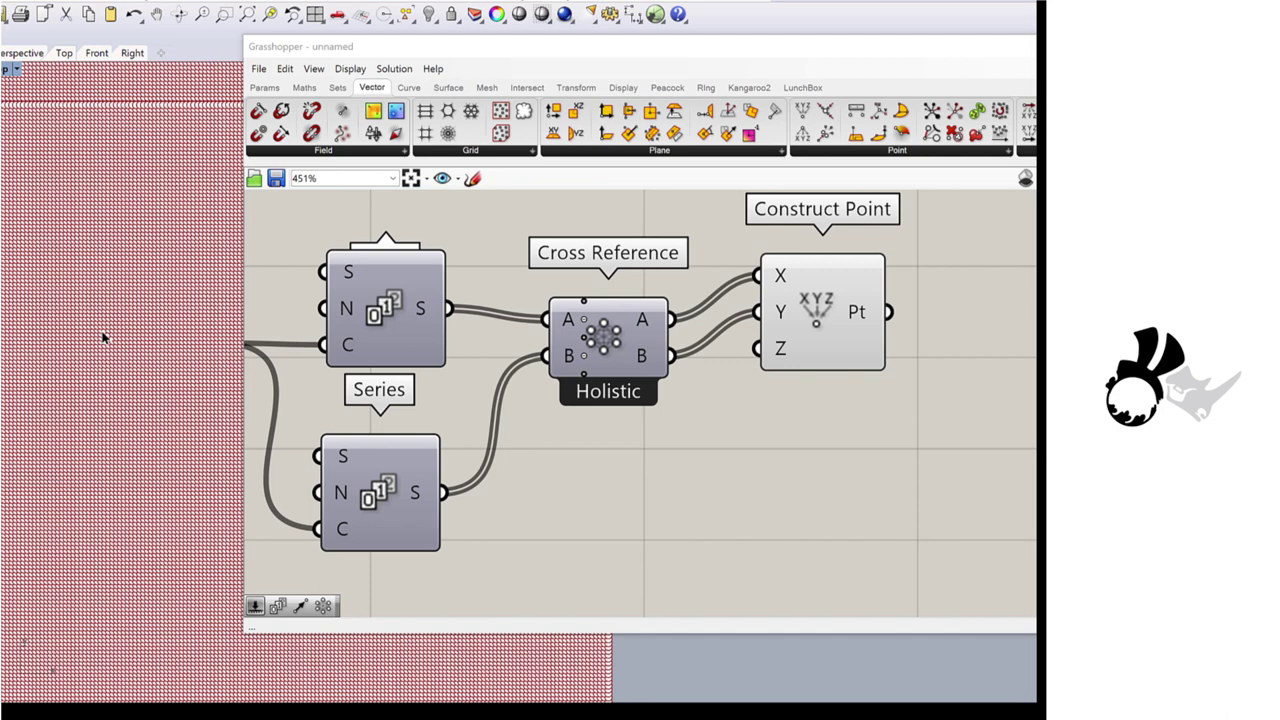
scroll(97, 338, "down", 2)
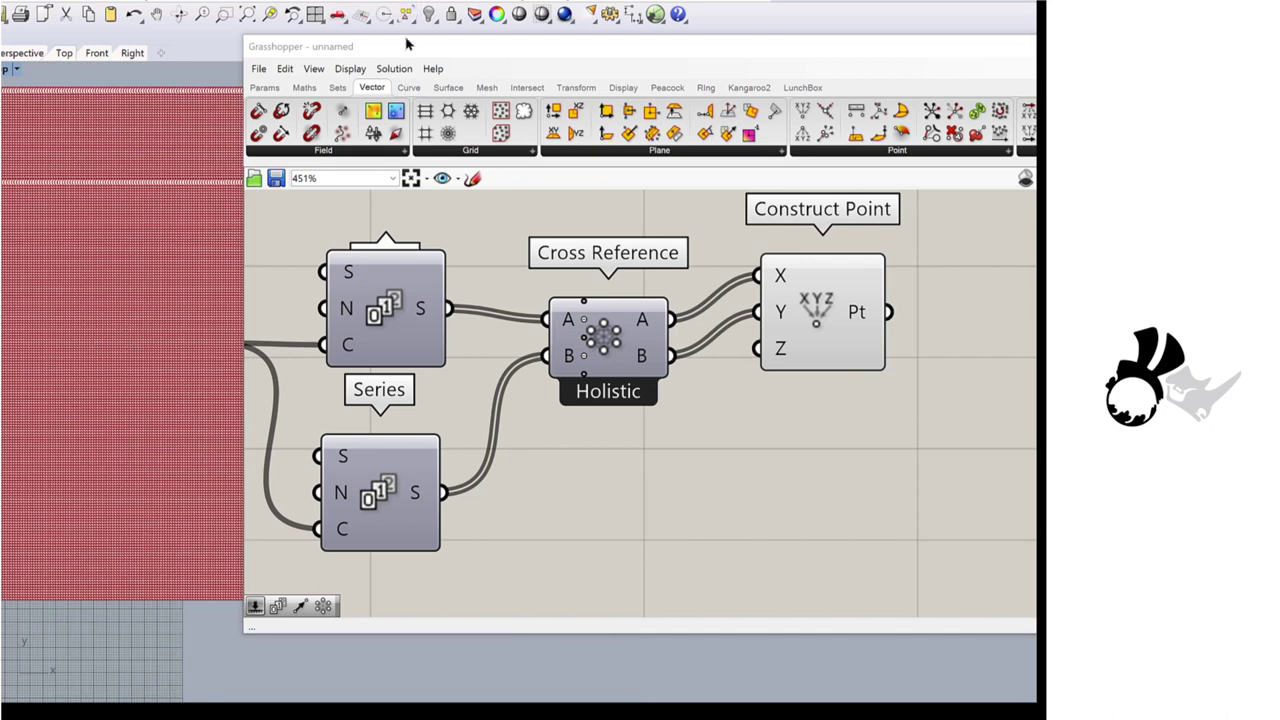
left_click_drag(408, 42, 521, 28)
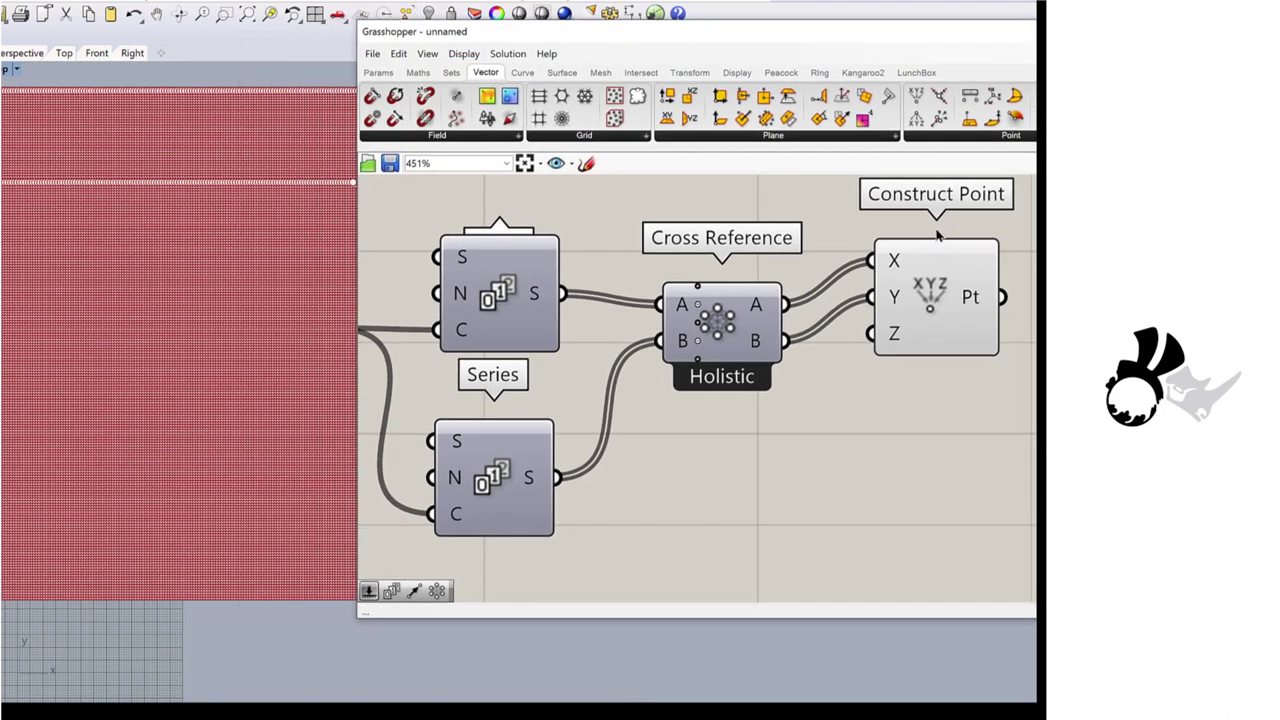
scroll(699, 286, "up", 4)
left_click(699, 286)
right_click(699, 286)
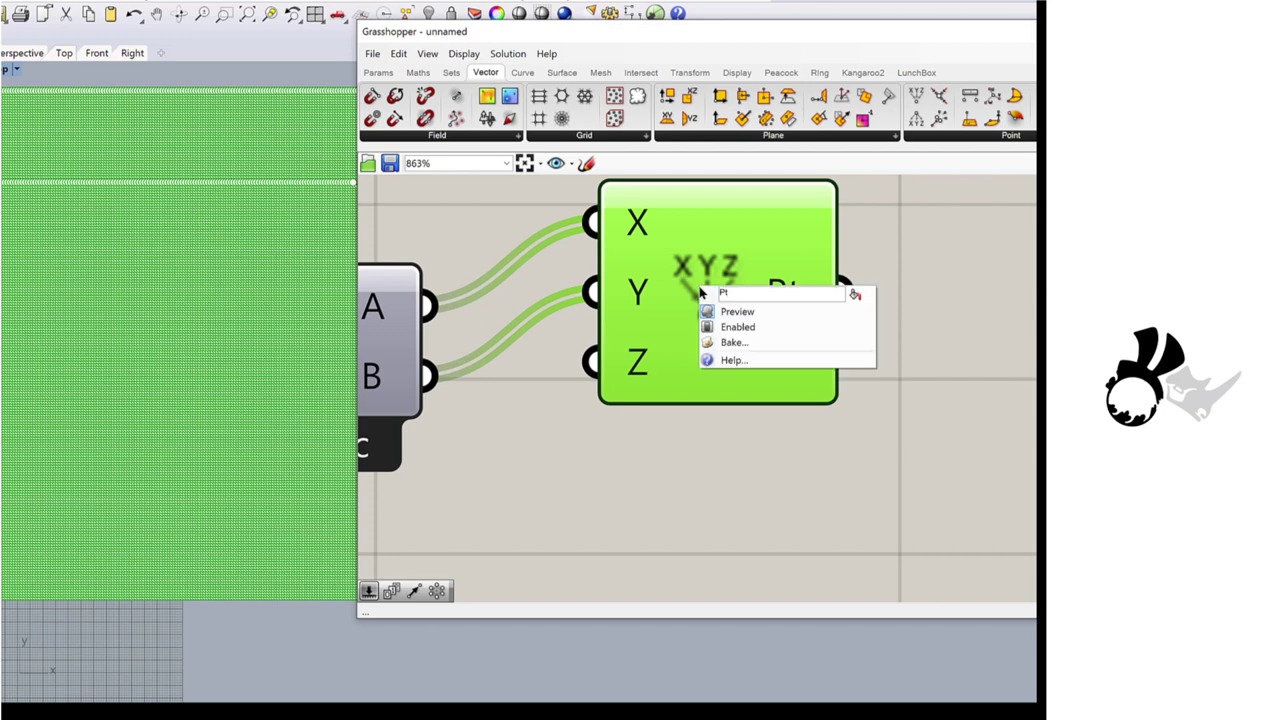
left_click(733, 311)
scroll(734, 311, "down", 3)
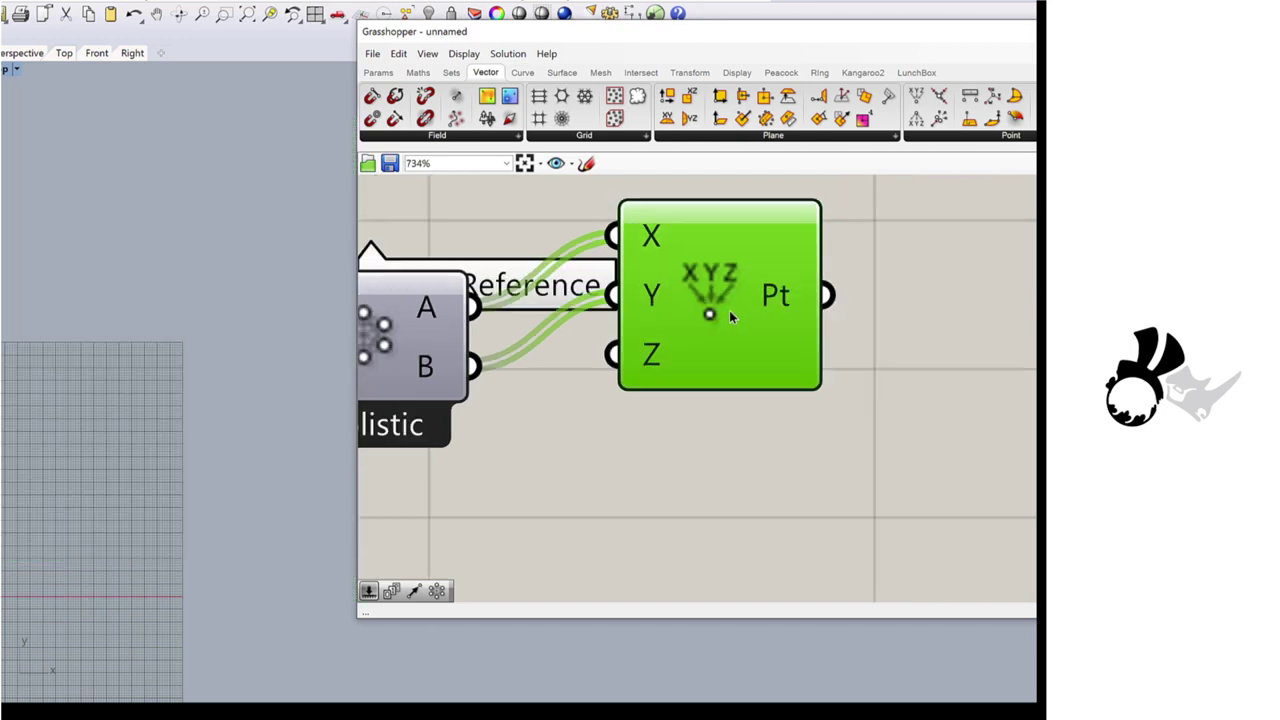
Step: Add an Image Sampler from Params and feed it the Construct Point grid points
left_click(378, 72)
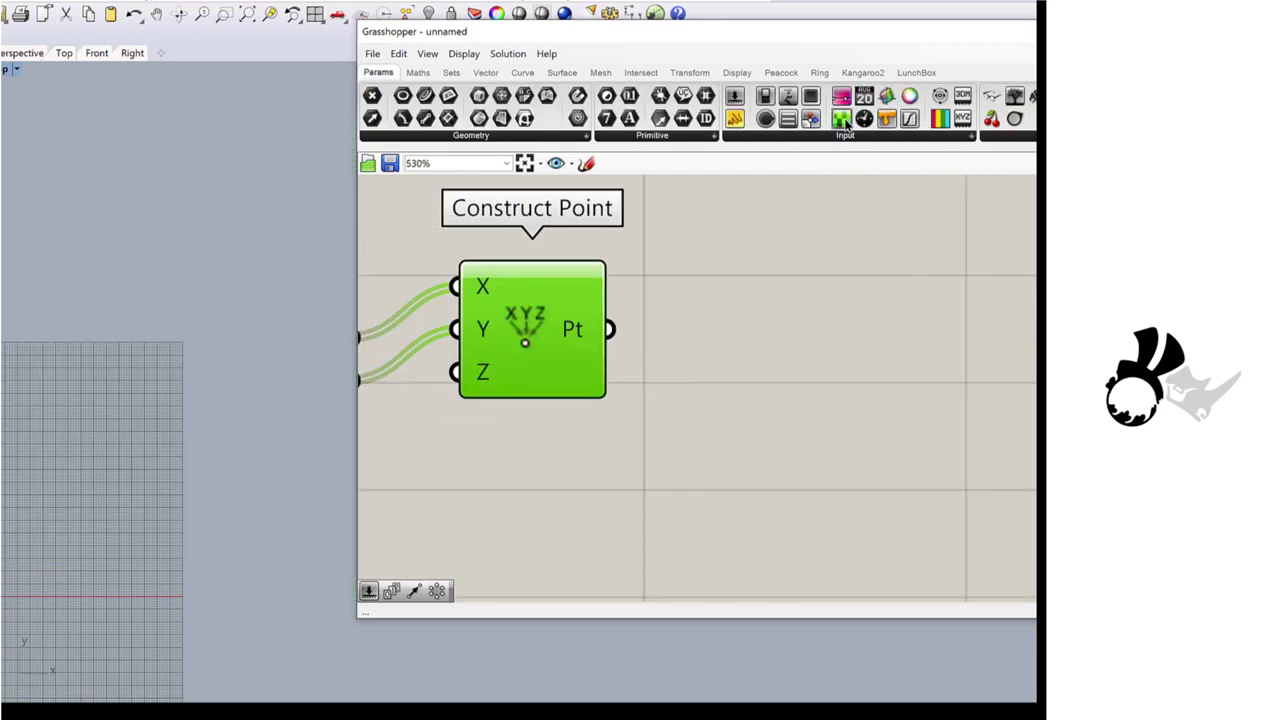
left_click_drag(846, 122, 856, 285)
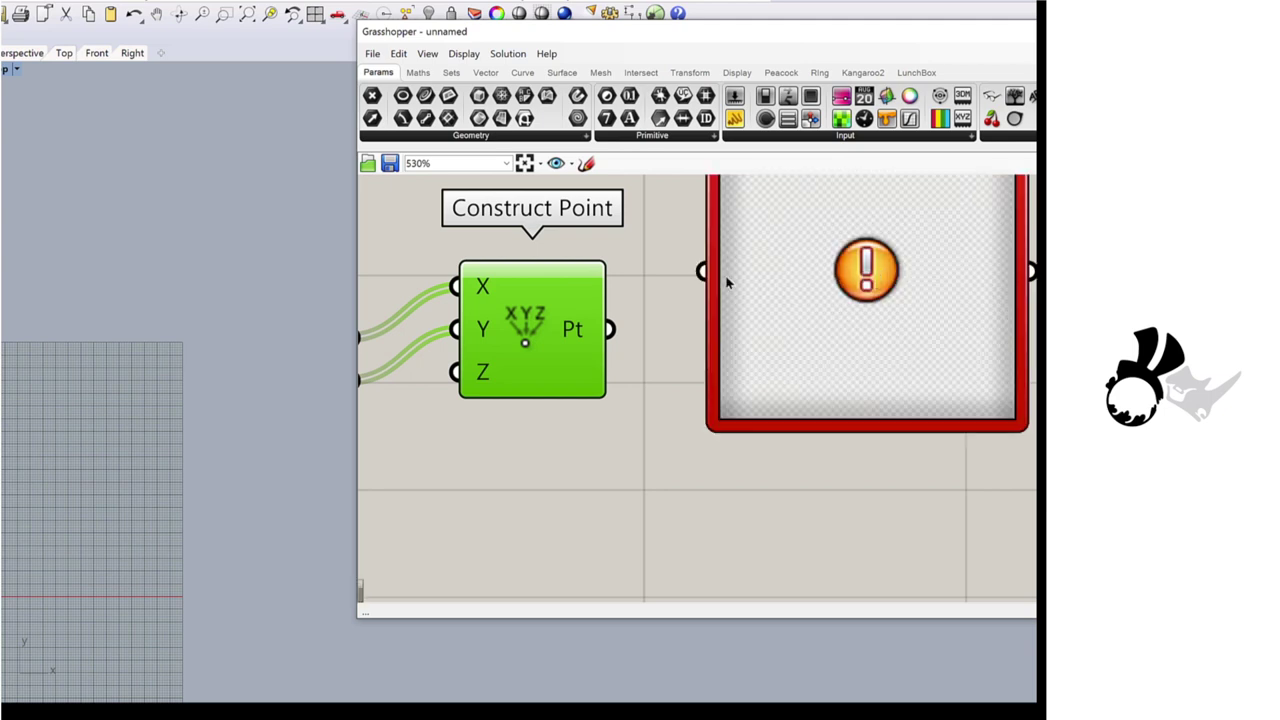
left_click_drag(612, 332, 697, 286)
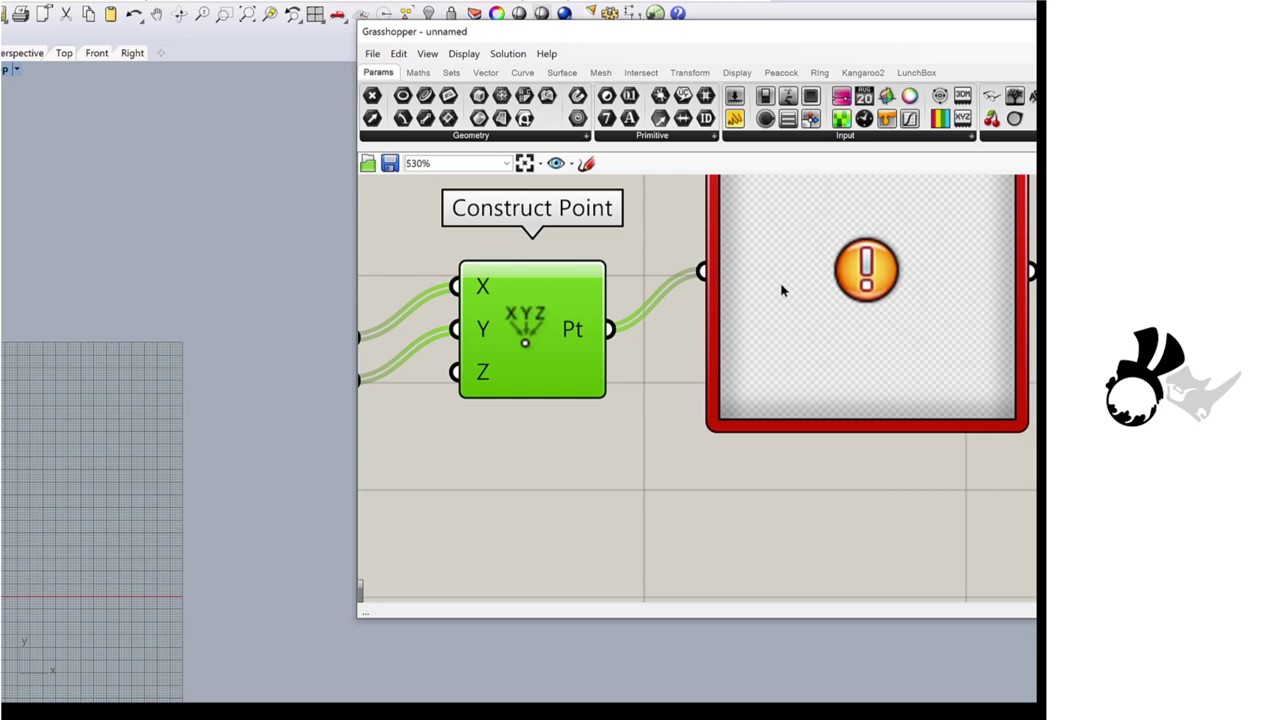
right_click_drag(795, 293, 737, 294)
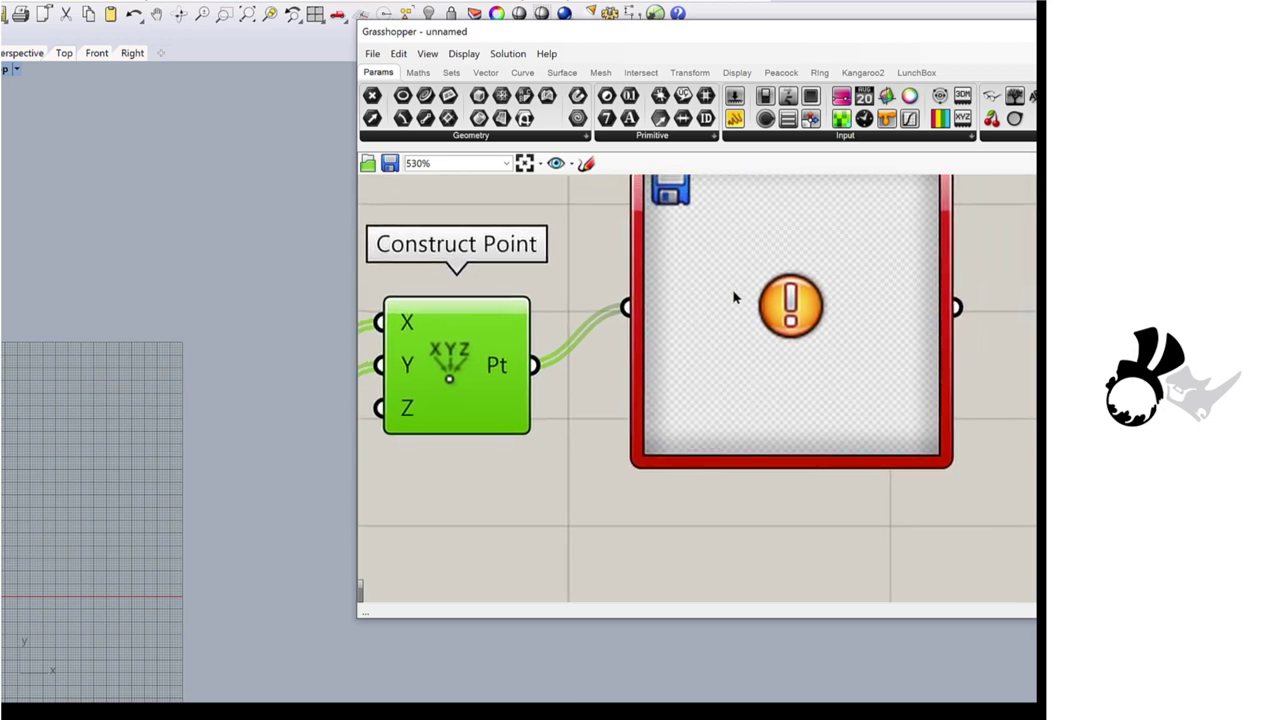
Step: Load circle1.jpg, the blurred white circle image, into the Image Sampler
right_click(748, 287)
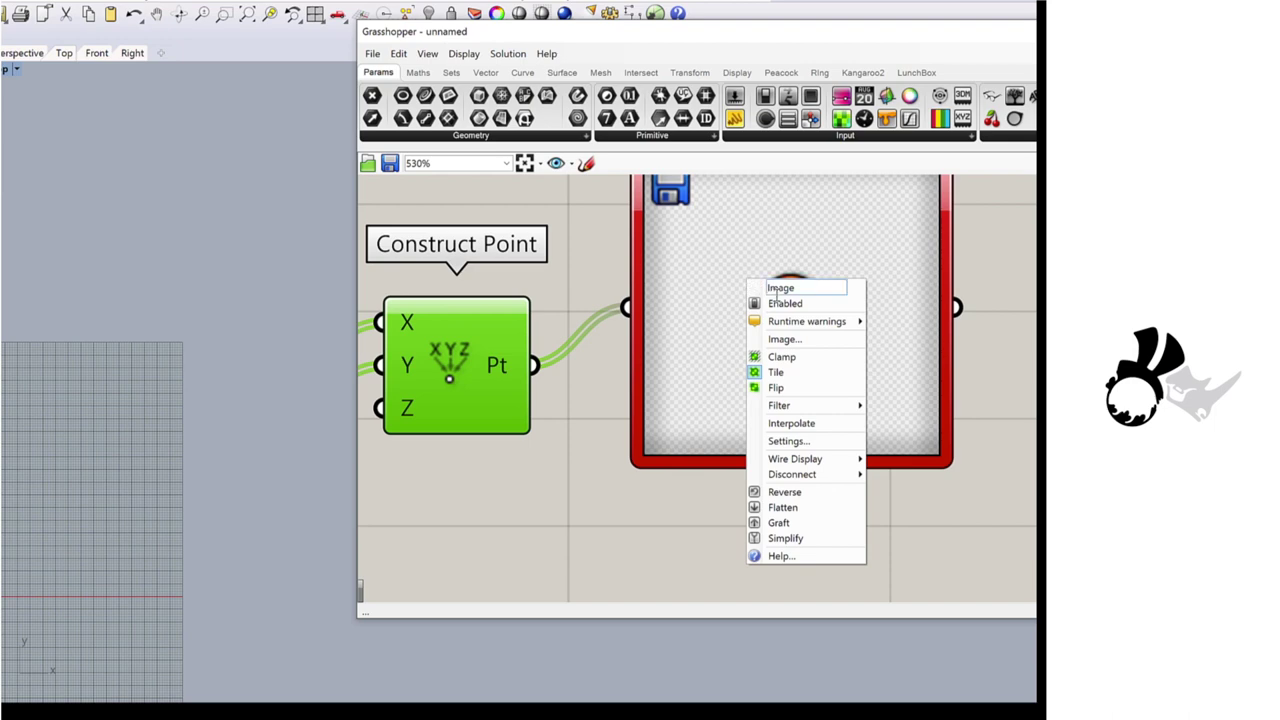
left_click(788, 340)
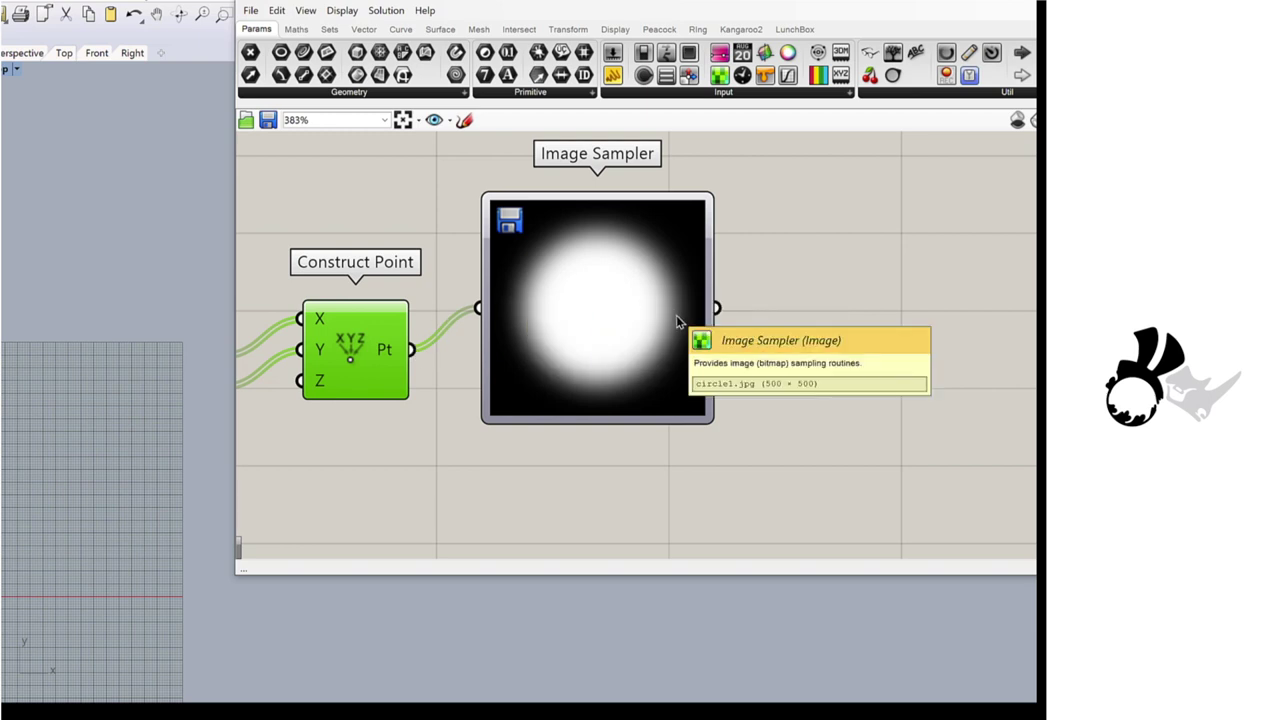
right_click(628, 295)
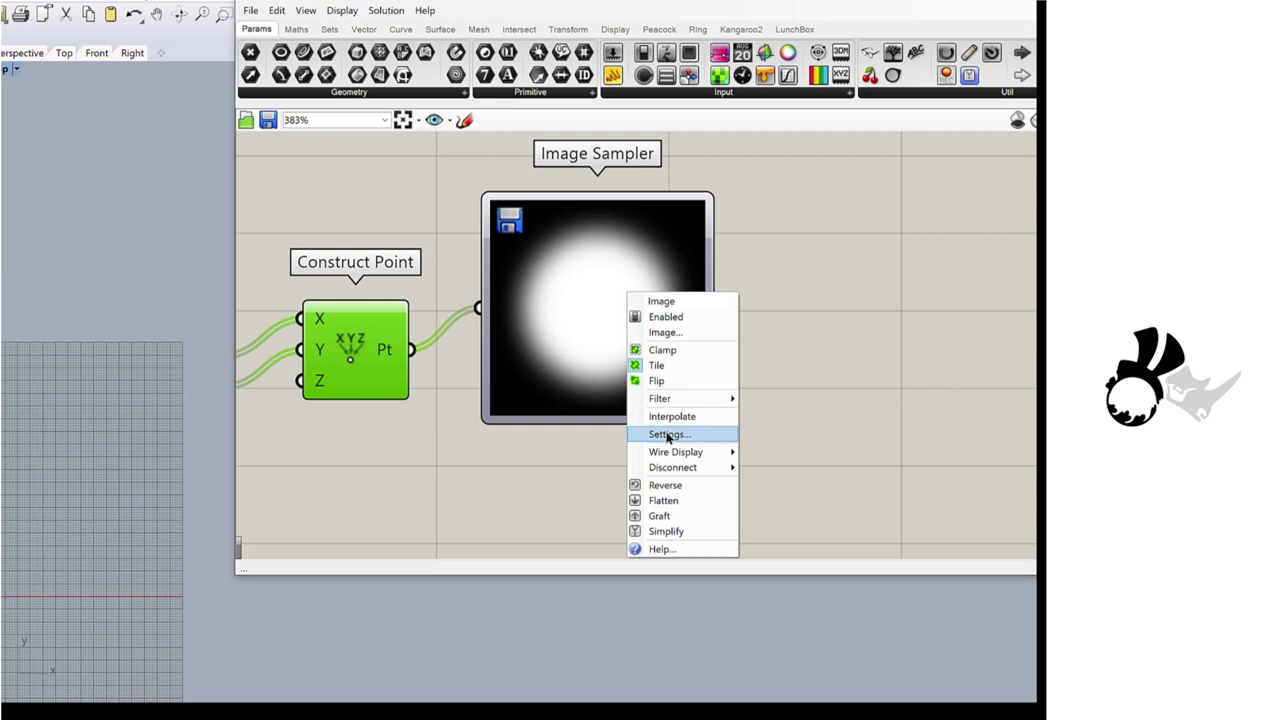
Step: Set Image Sampler X and Y domains to 0 To 199, brightness channel, interpolation on
left_click(667, 435)
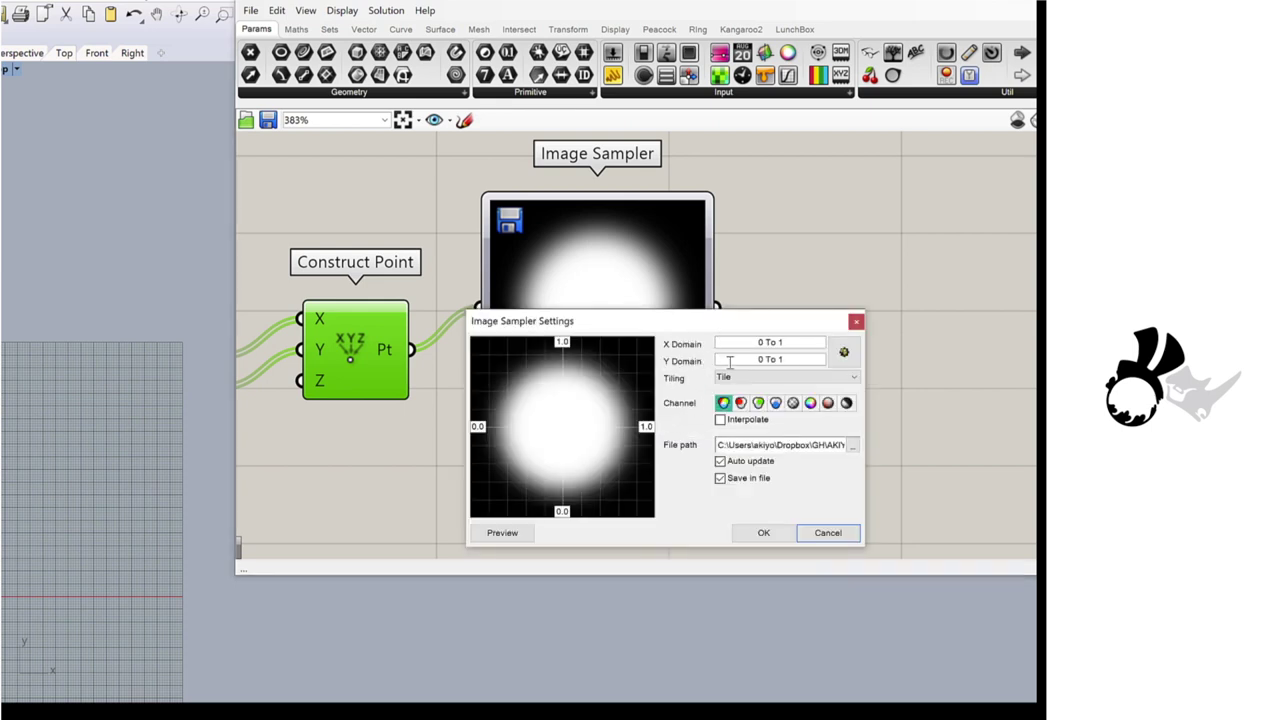
double_click(783, 342)
type("199")
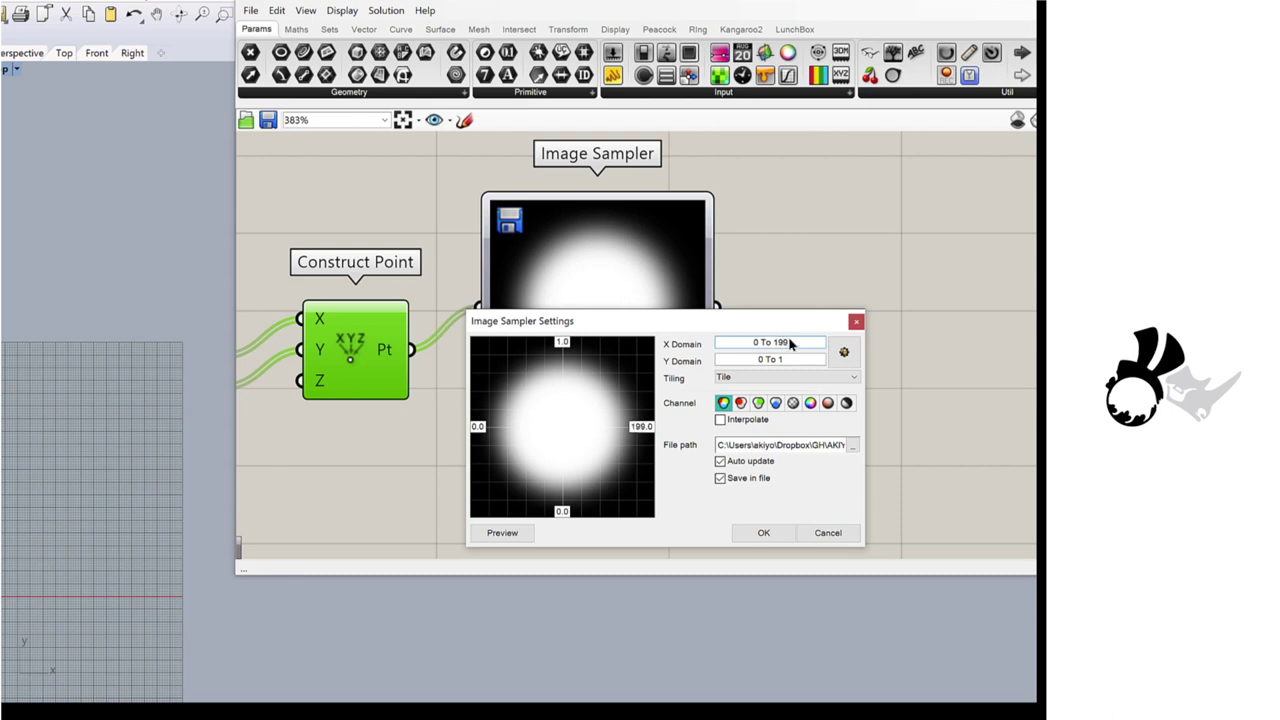
double_click(781, 360)
type("199")
left_click(847, 404)
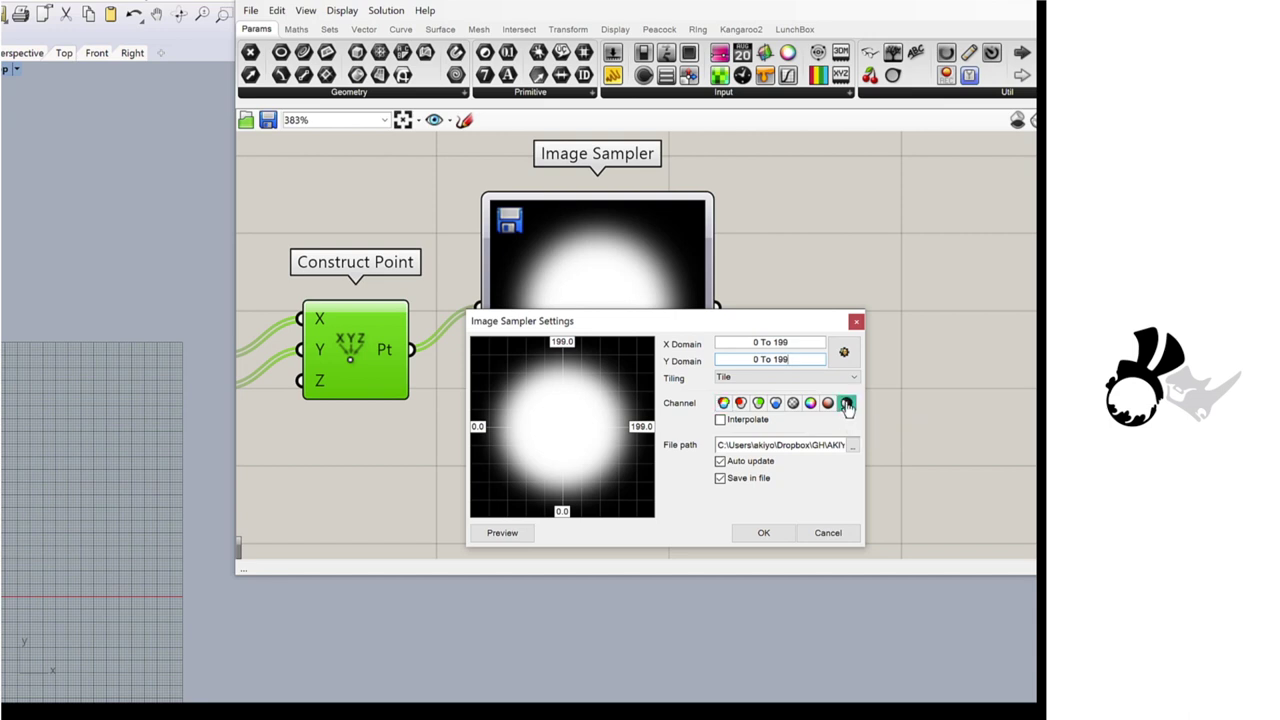
left_click(758, 534)
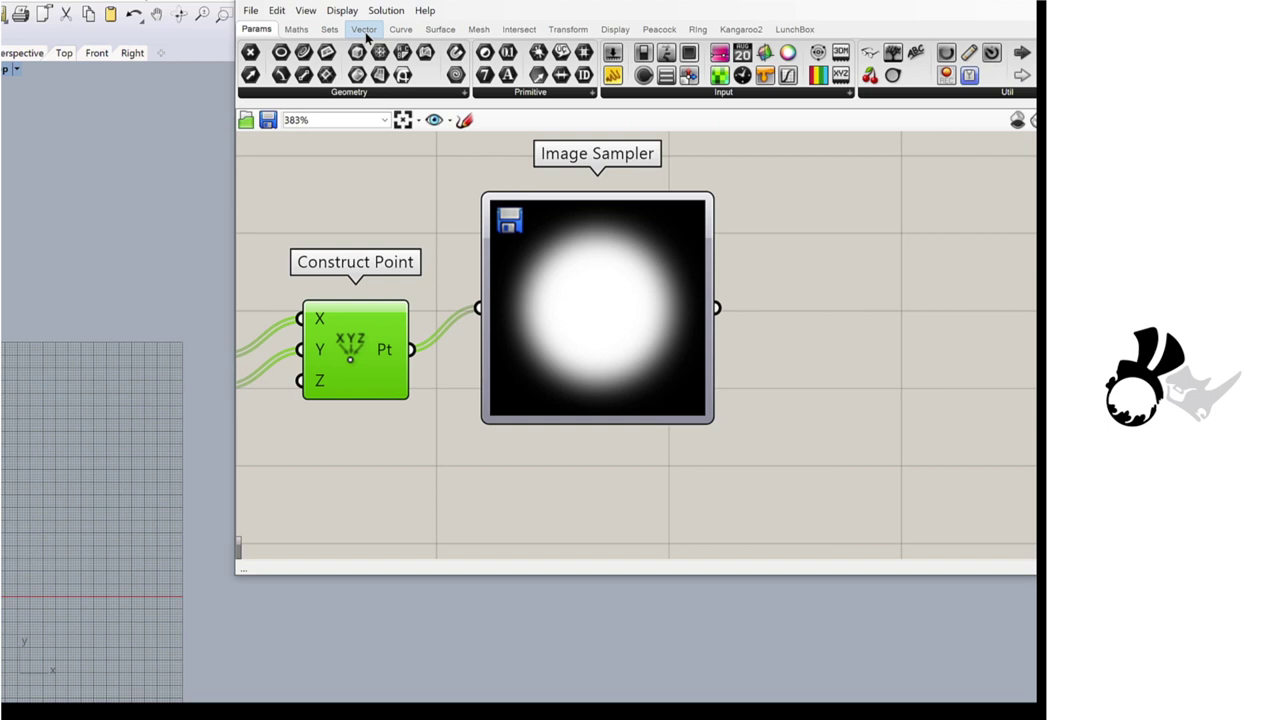
left_click(300, 32)
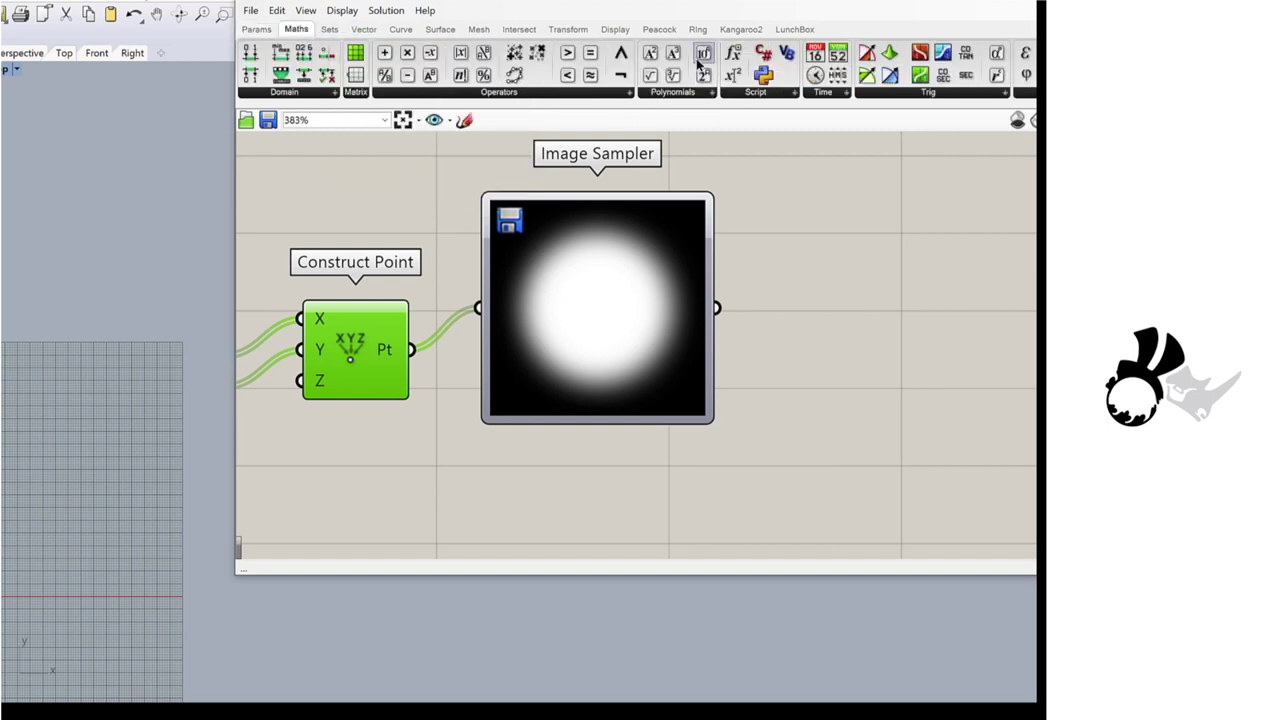
left_click_drag(733, 53, 872, 232)
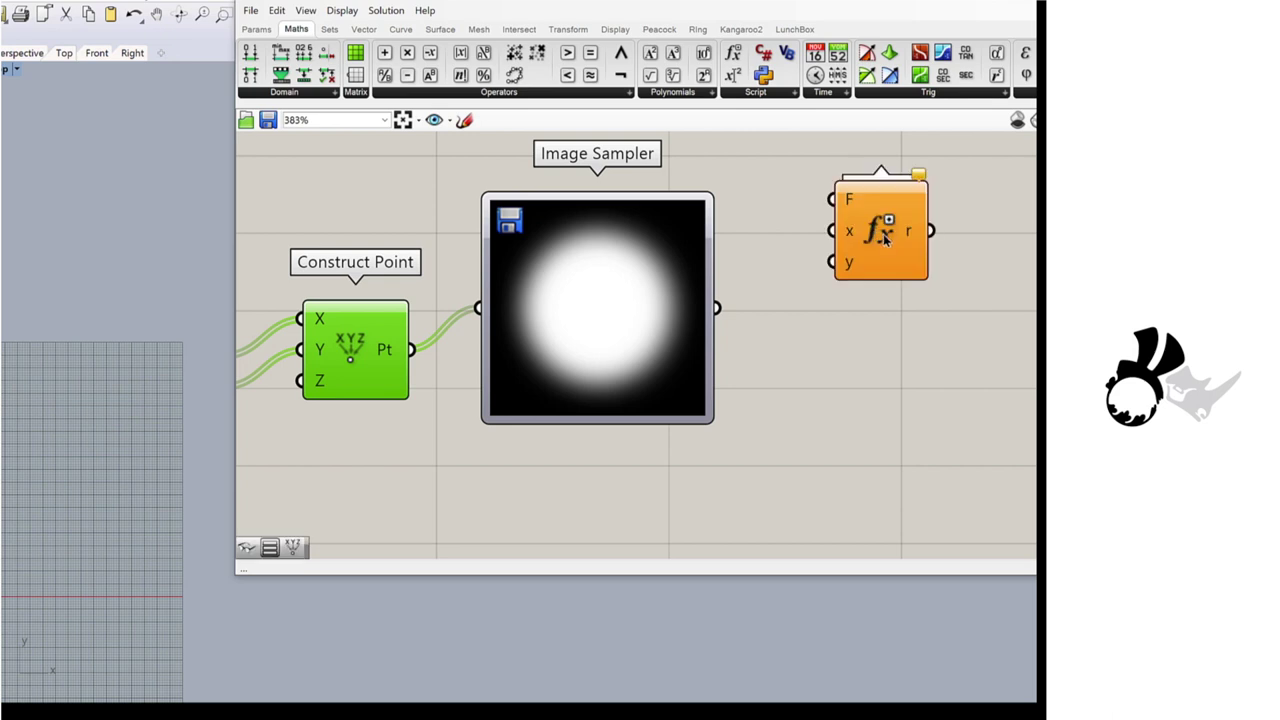
right_click_drag(866, 238, 670, 254)
scroll(668, 255, "up", 2)
scroll(668, 254, "up", 3)
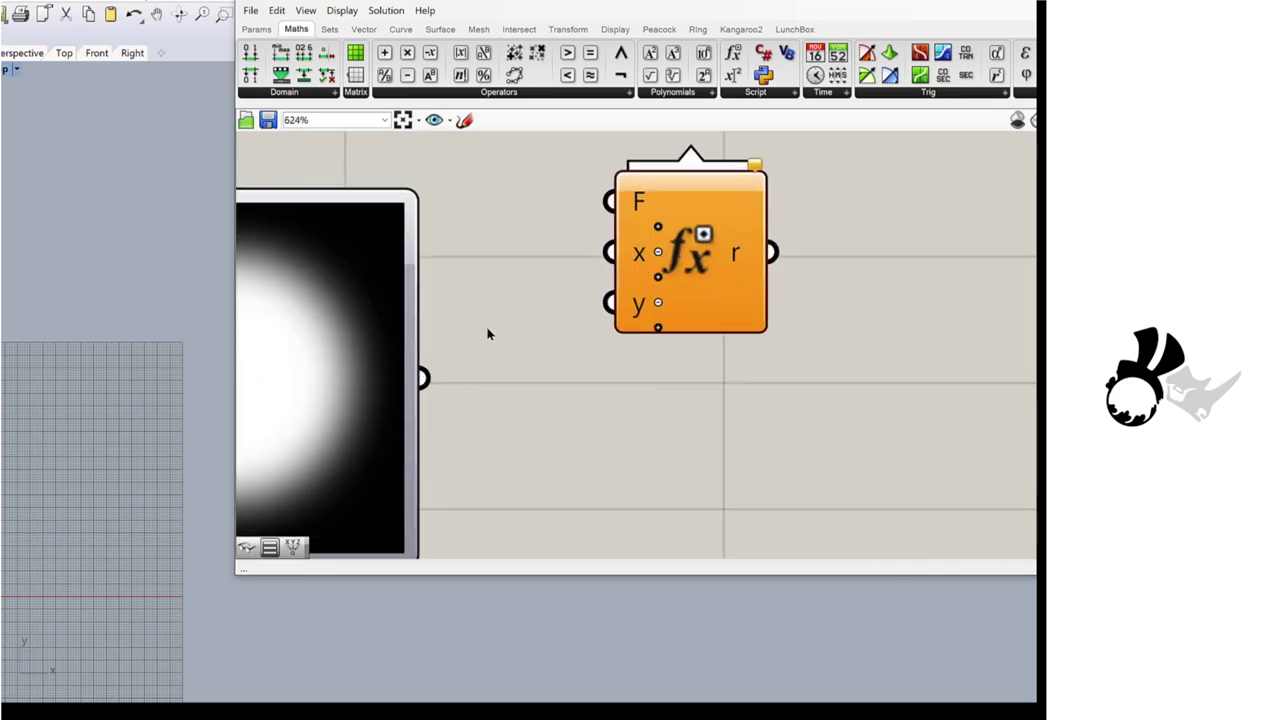
scroll(655, 245, "up", 3)
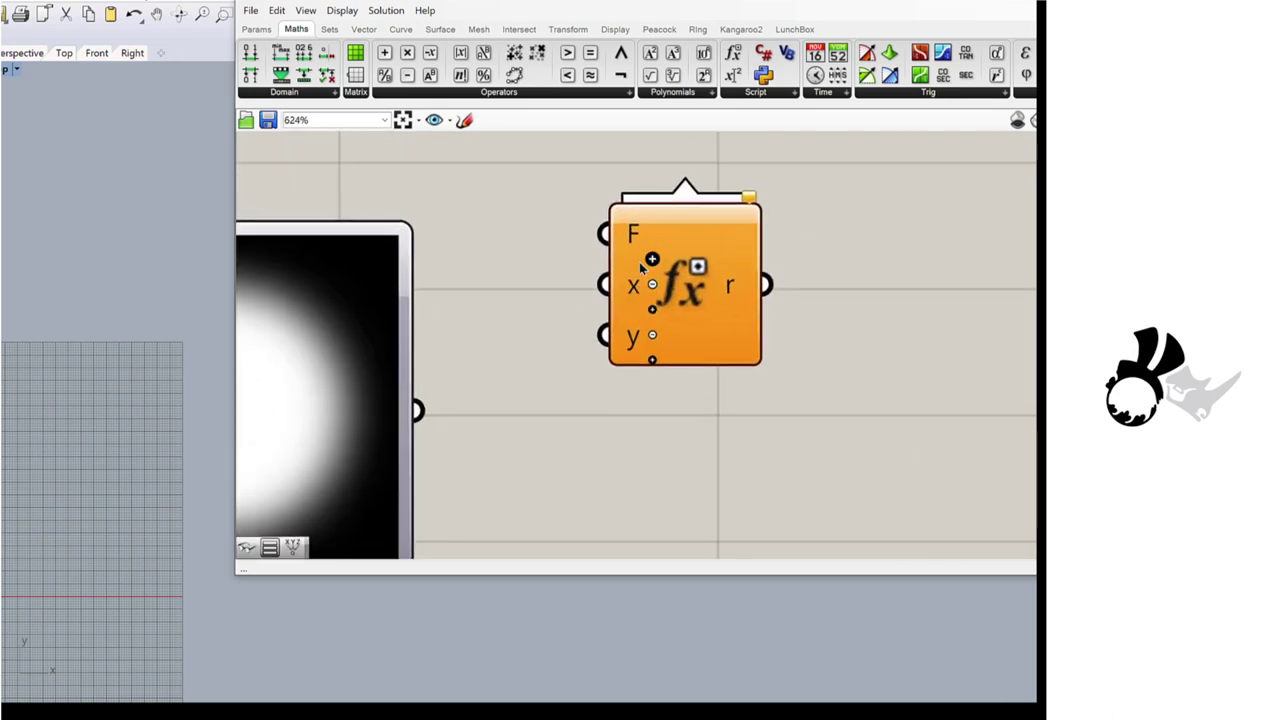
scroll(645, 243, "down", 3)
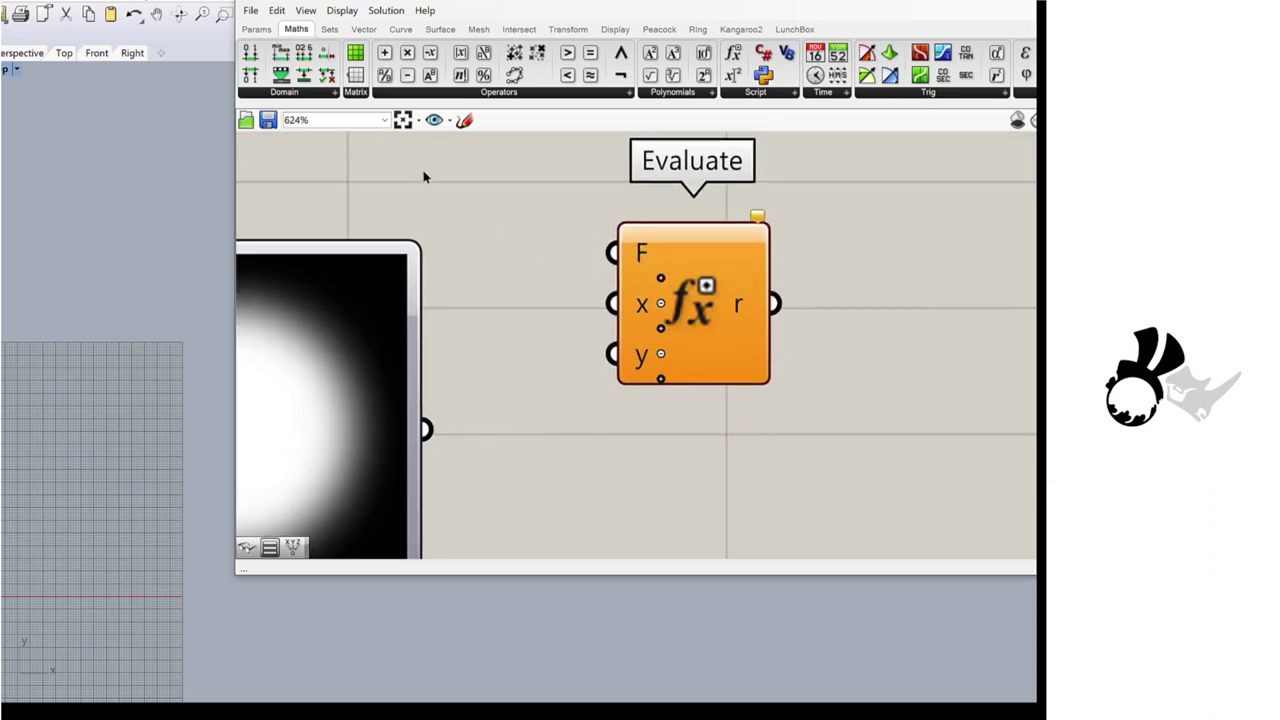
right_click(631, 251)
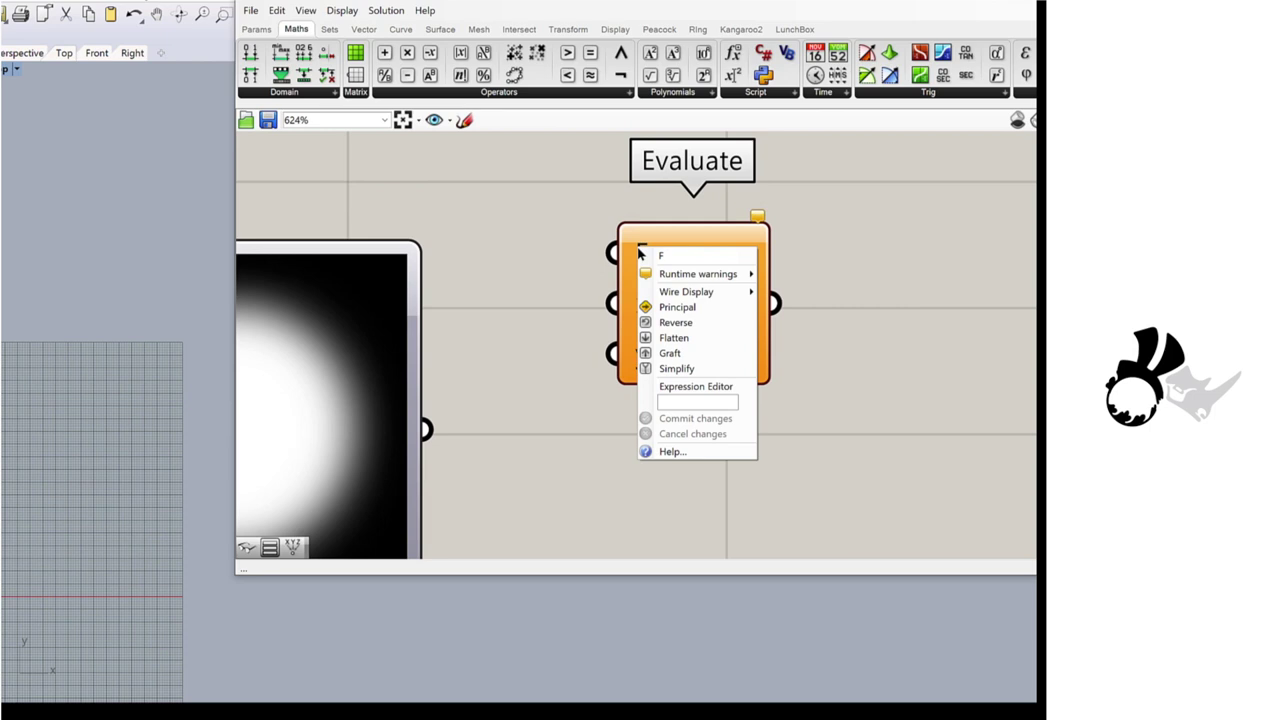
left_click(680, 402)
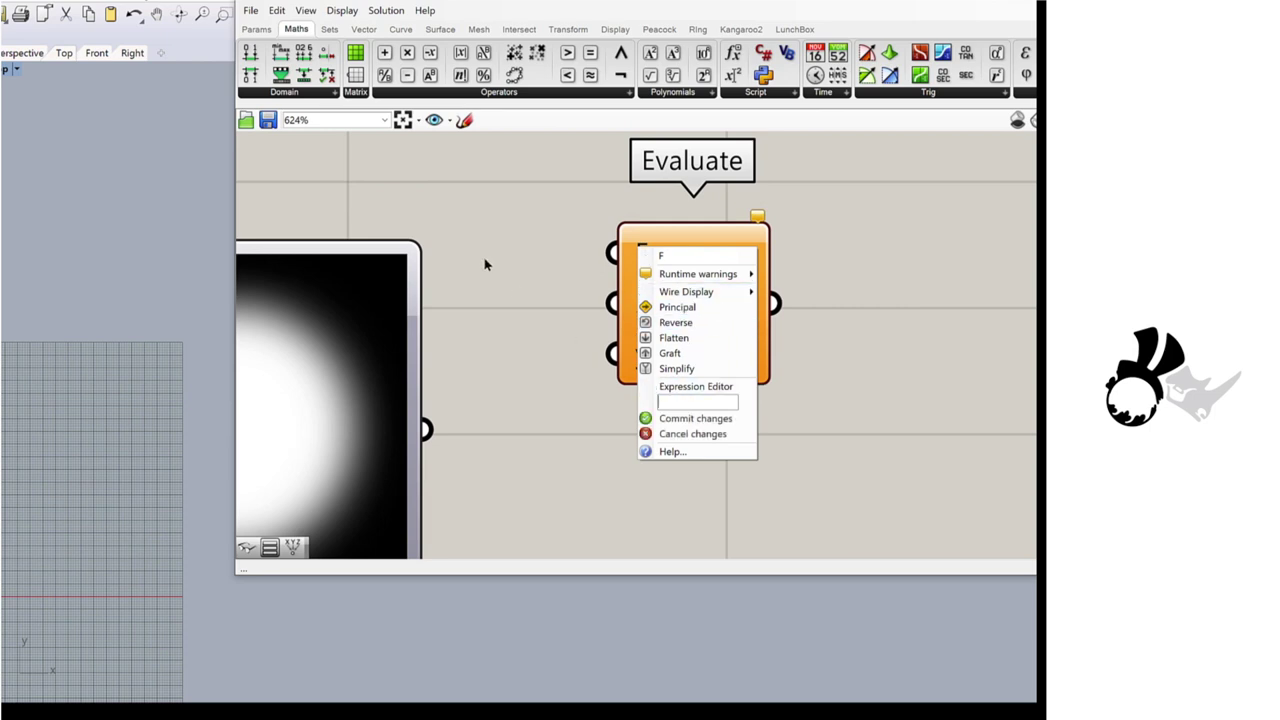
left_click(456, 173)
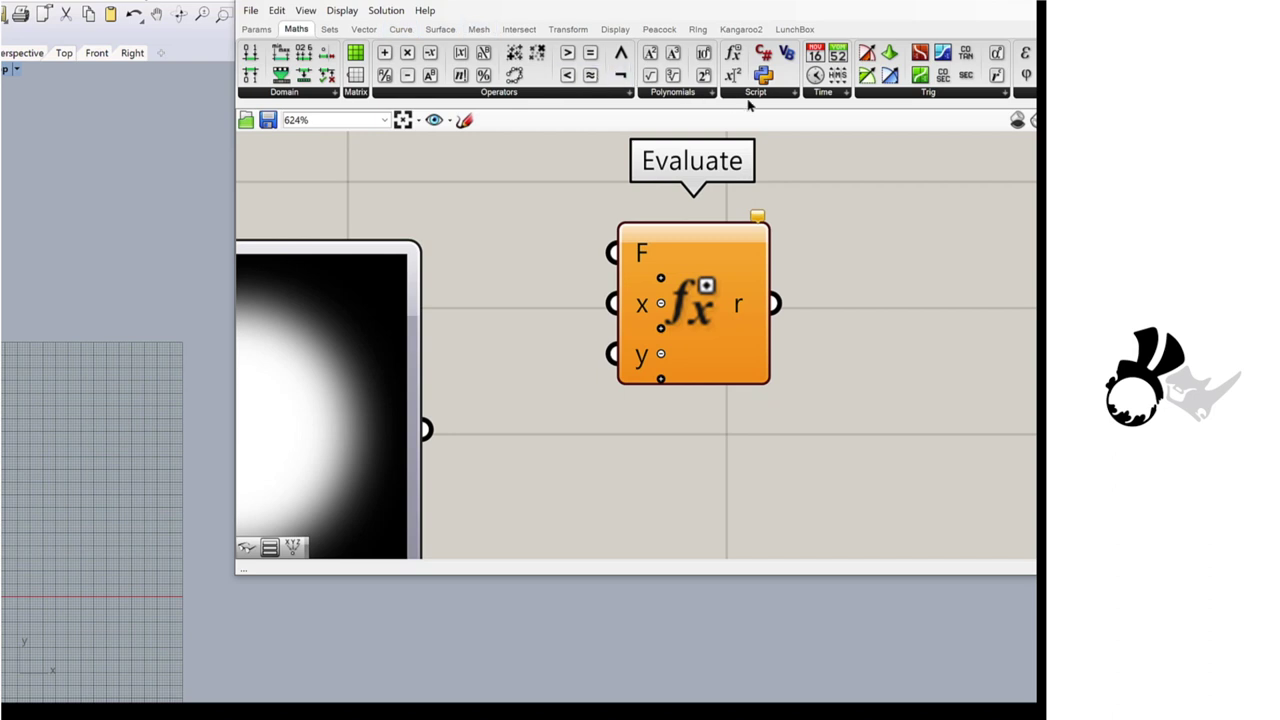
Step: Place a panel, clear its text and enter the expression IF(X>Y,1,0)
left_click(262, 29)
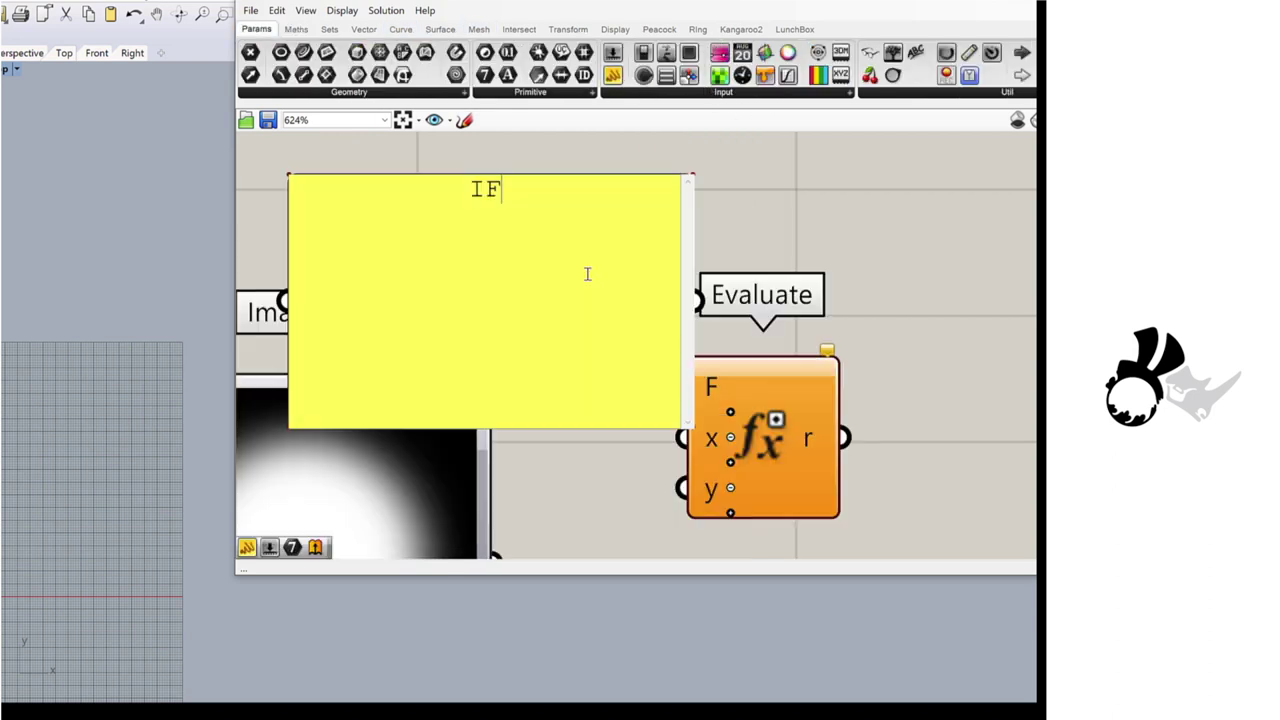
key("BackSpace")
key("BackSpace")
type("IF(X>")
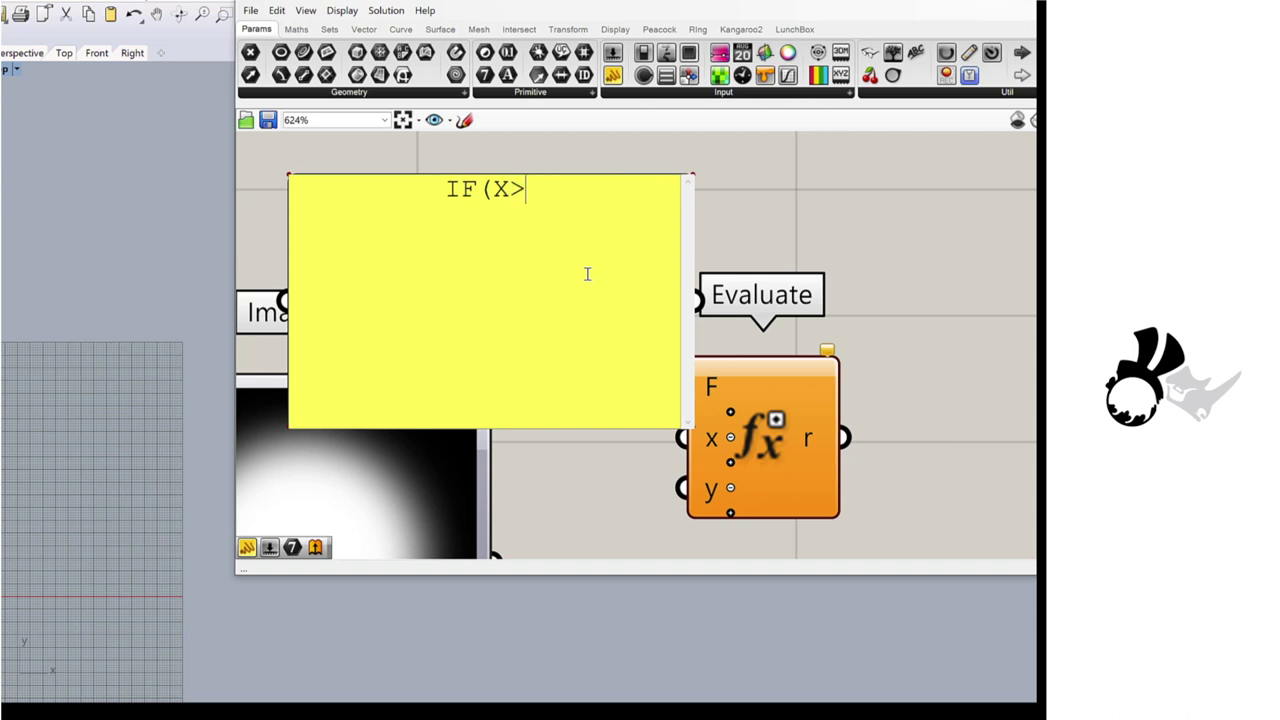
type("Y")
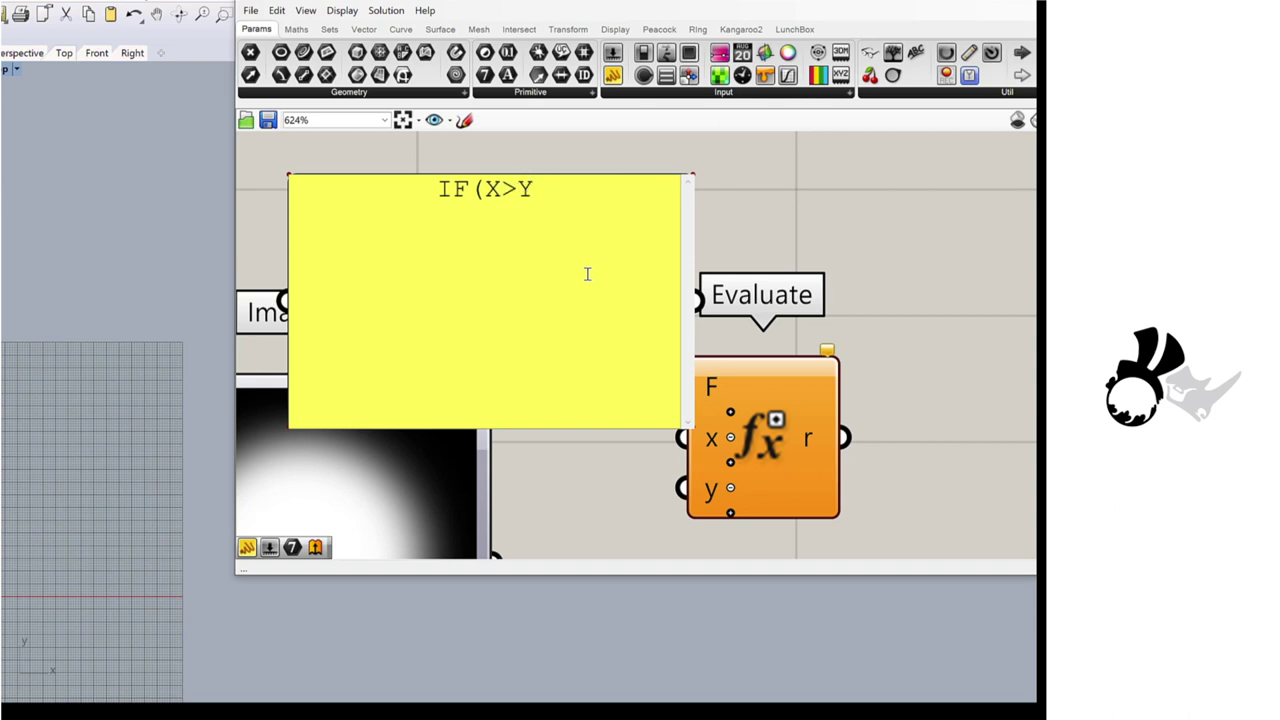
type(",1")
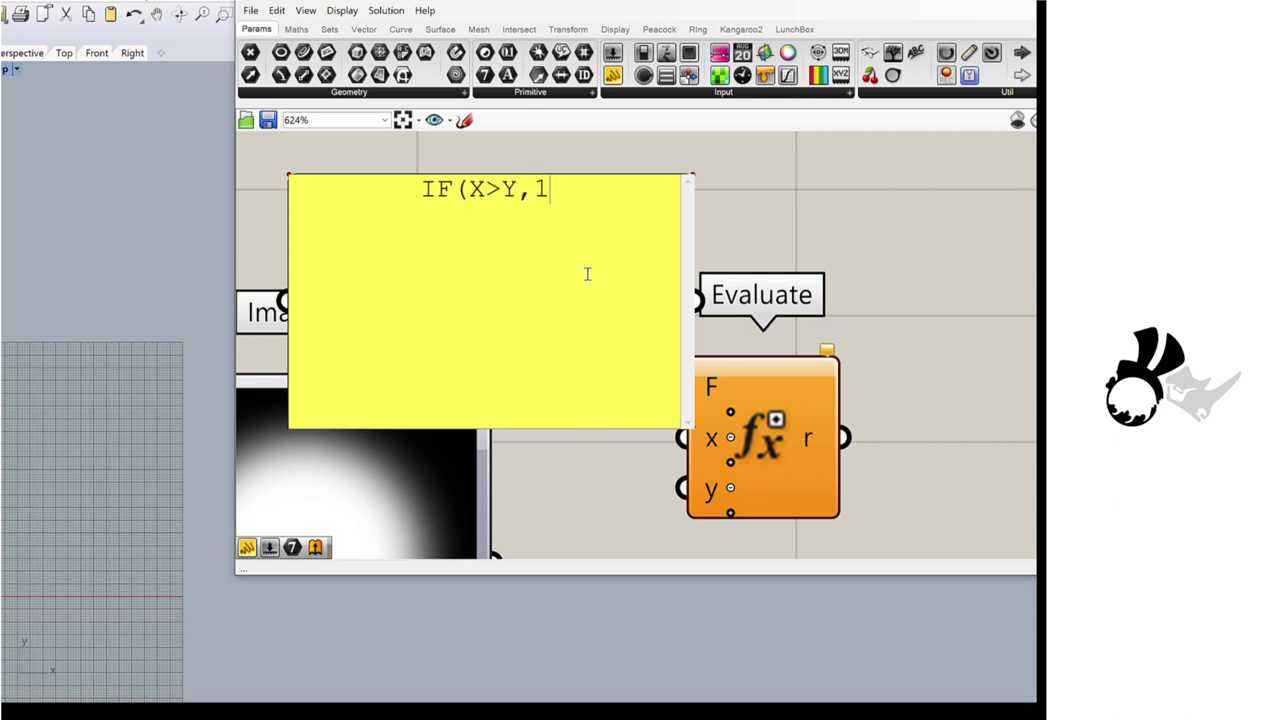
type(",0")
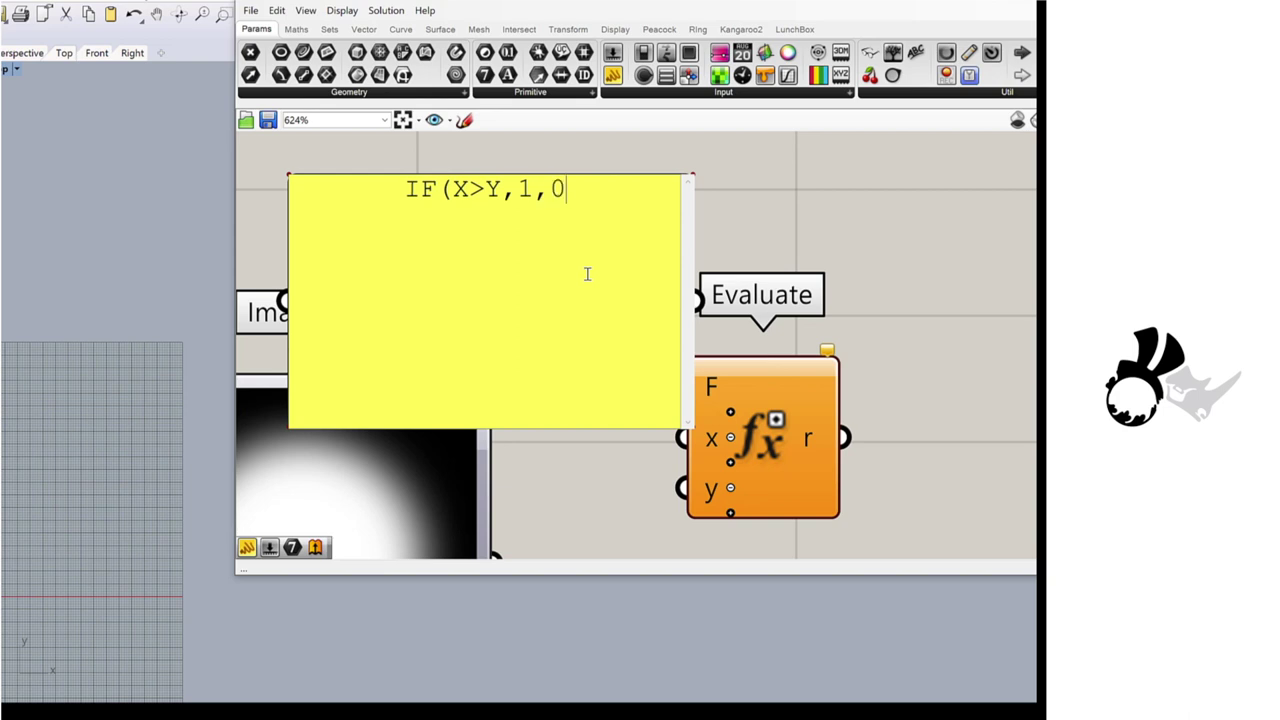
type(")")
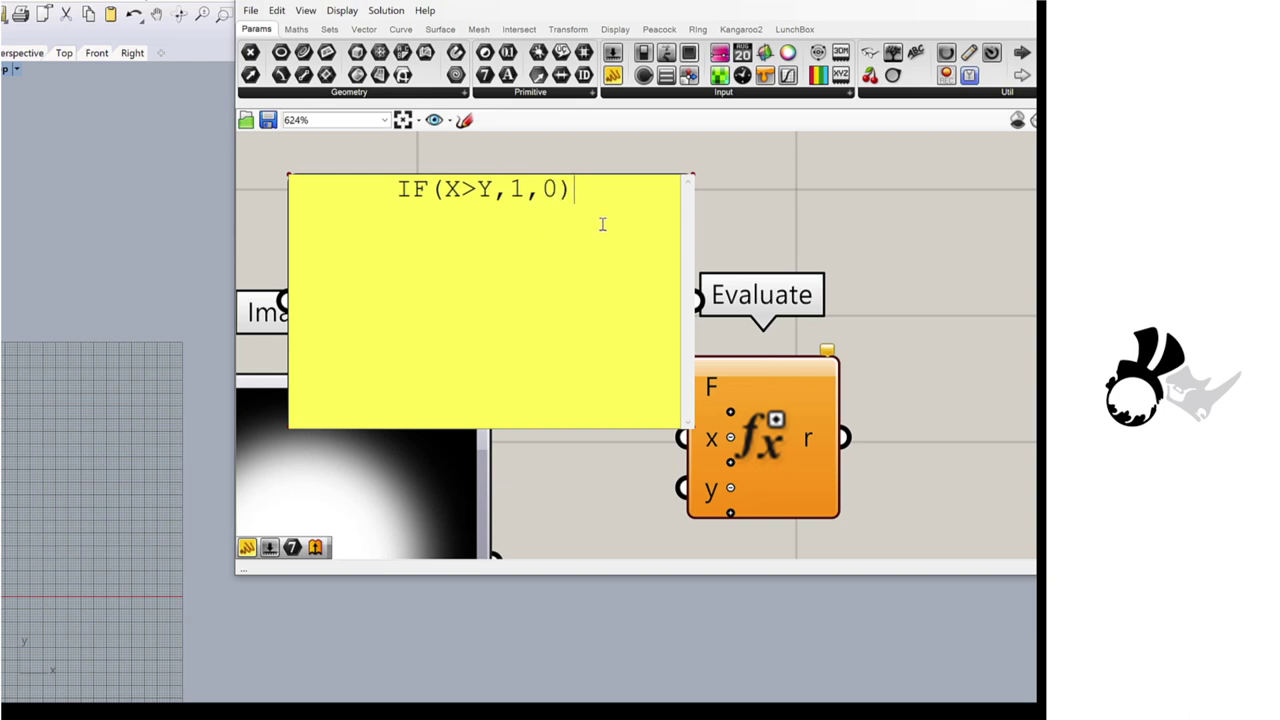
Step: Commit the IF(X>Y,1,0) panel text and shrink the panel to fit it
key("ctrl+a")
left_click(430, 259)
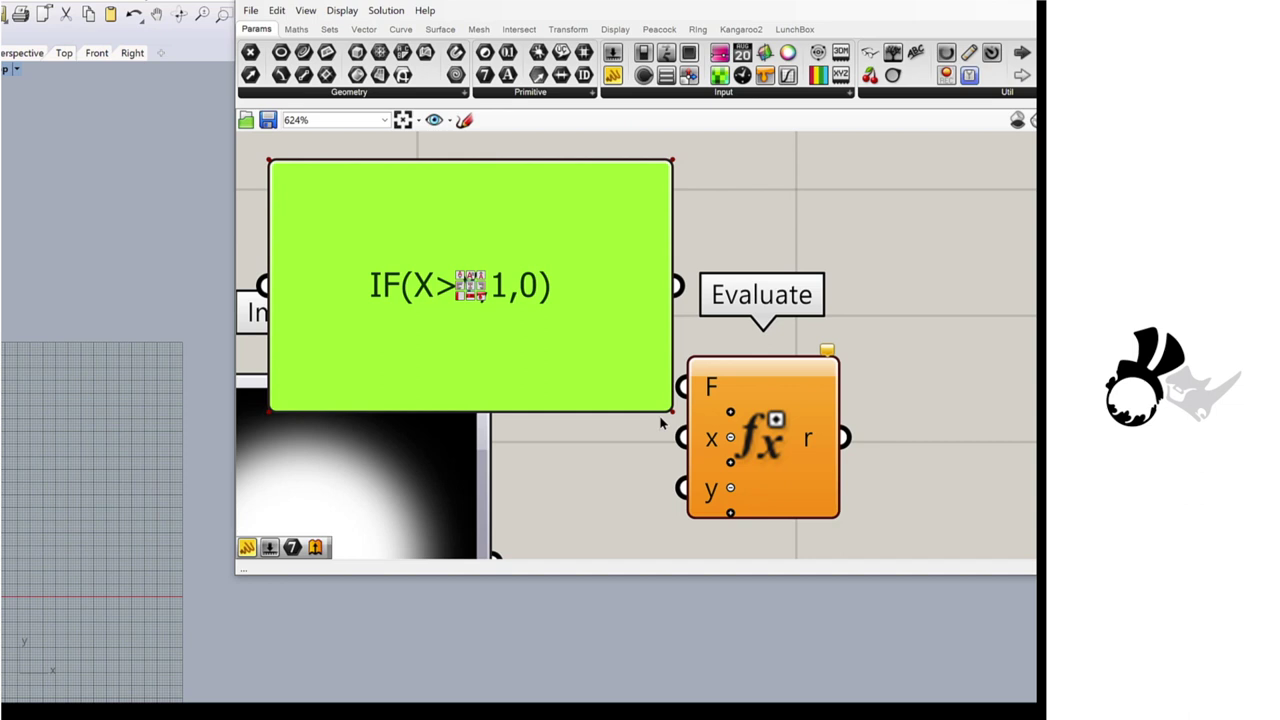
left_click_drag(668, 409, 537, 270)
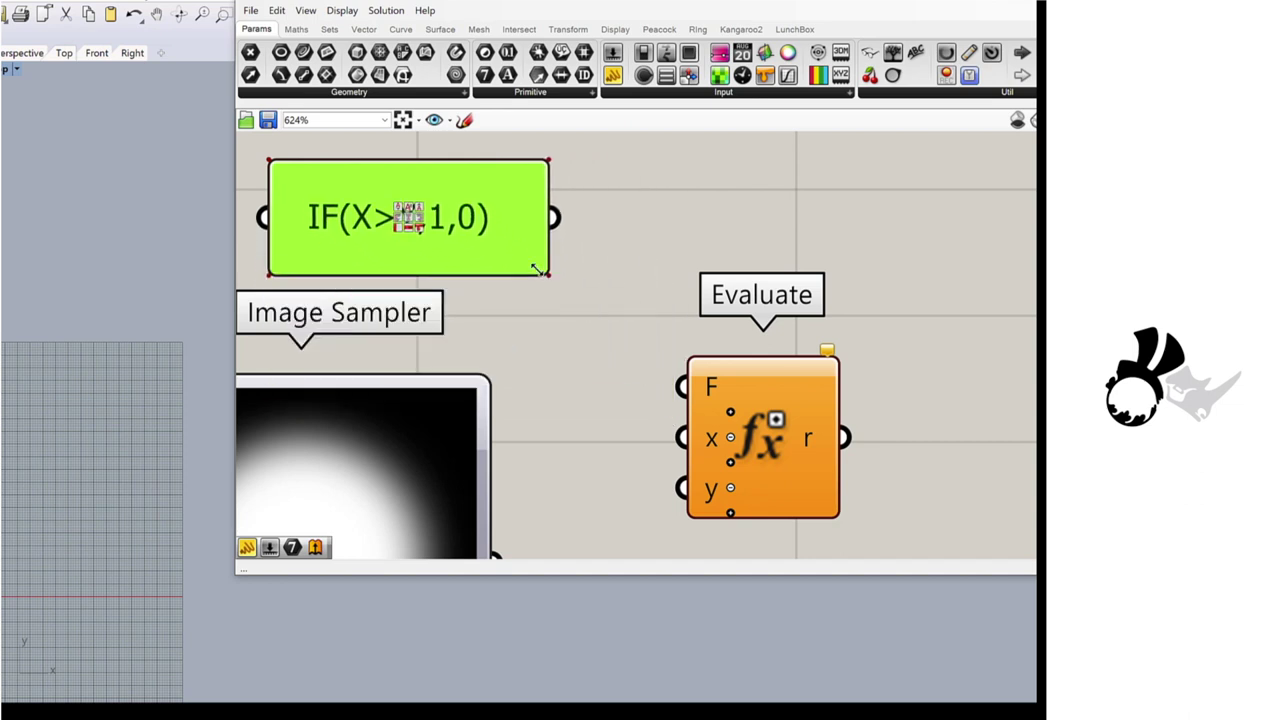
left_click(555, 182)
Step: Wire the expression panel into Evaluate's F and the Image Sampler output into x
scroll(545, 186, "down", 3)
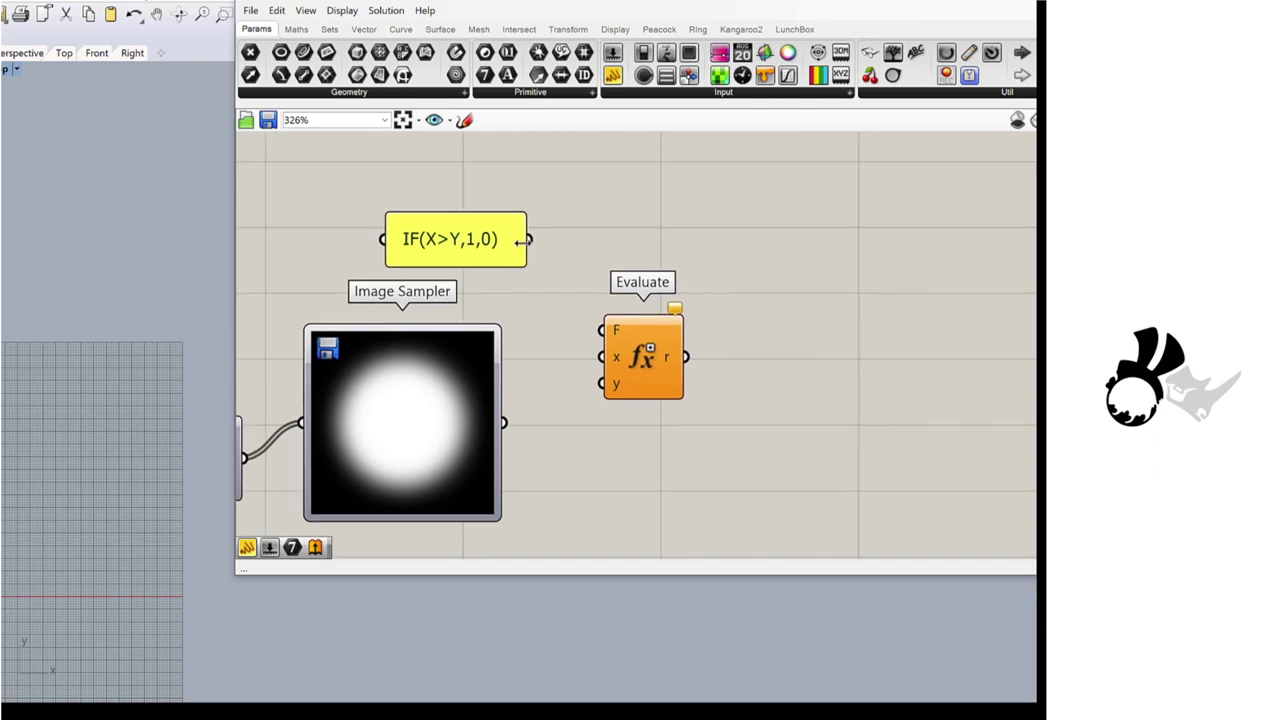
scroll(580, 320, "up", 1)
left_click_drag(620, 358, 531, 239)
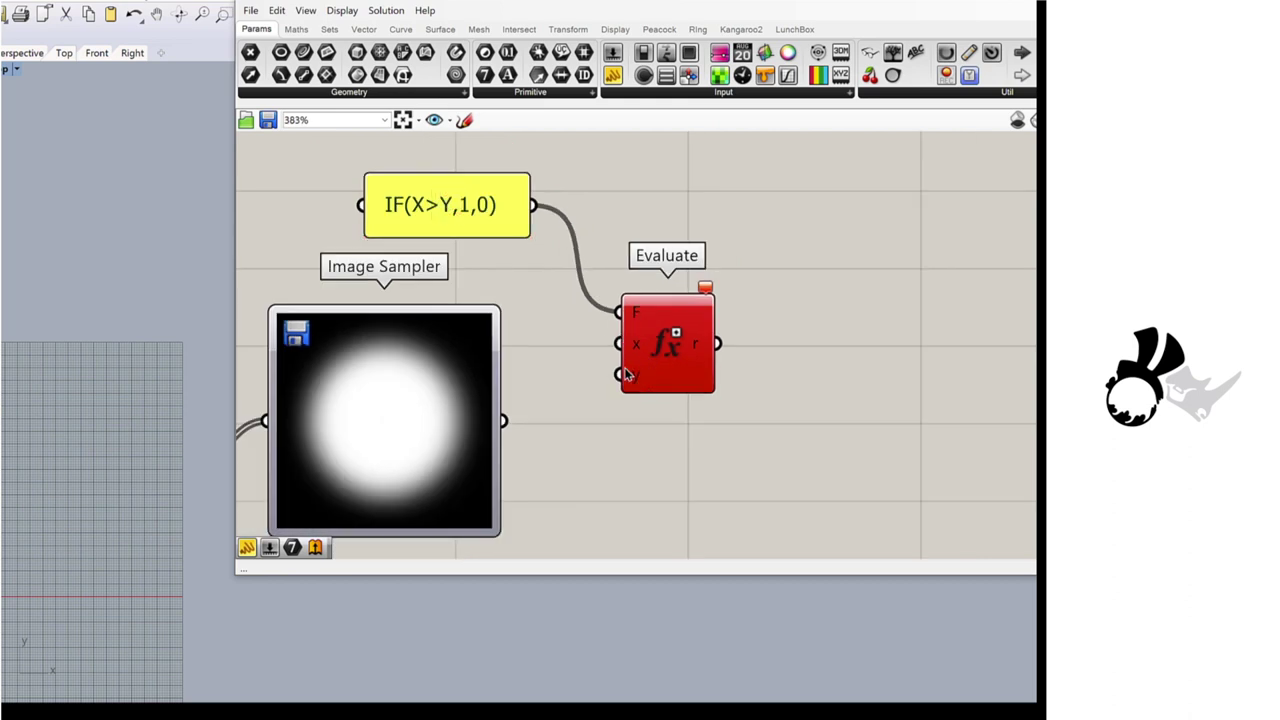
left_click_drag(513, 421, 618, 344)
Step: Create a 0.25 number slider named Variable y and connect it to Evaluate's y input
double_click(604, 483)
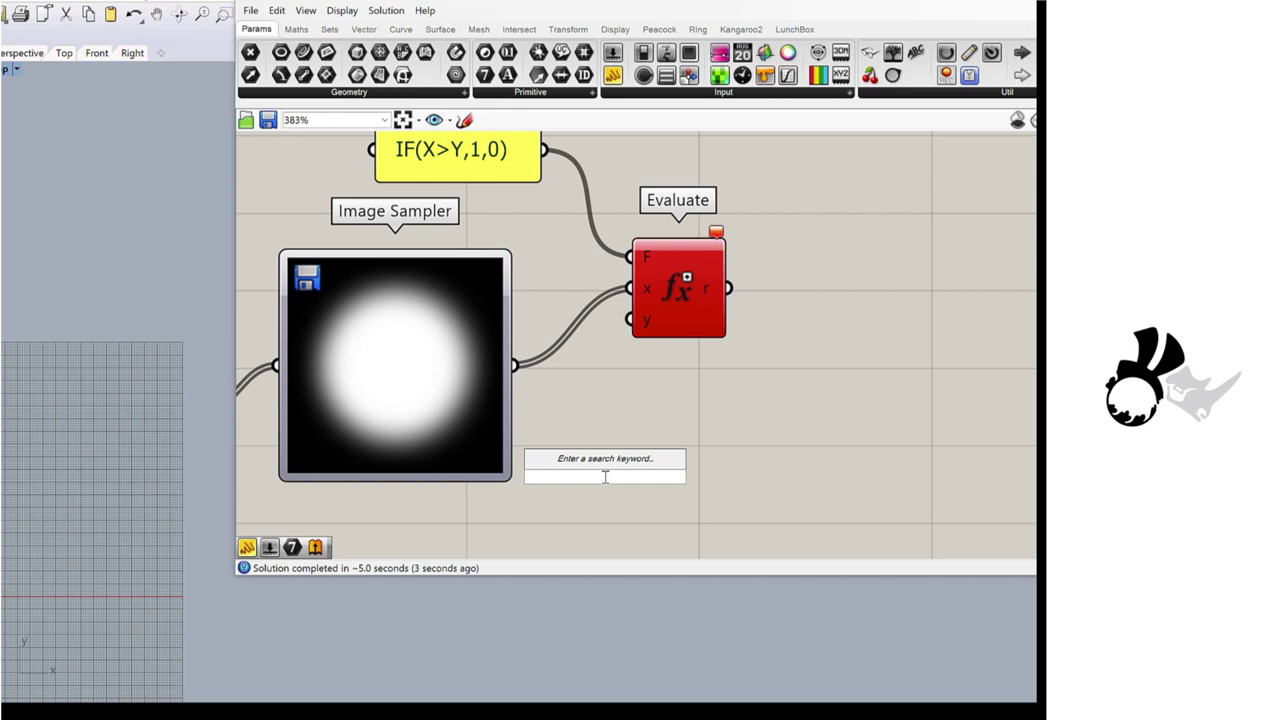
type("0.25")
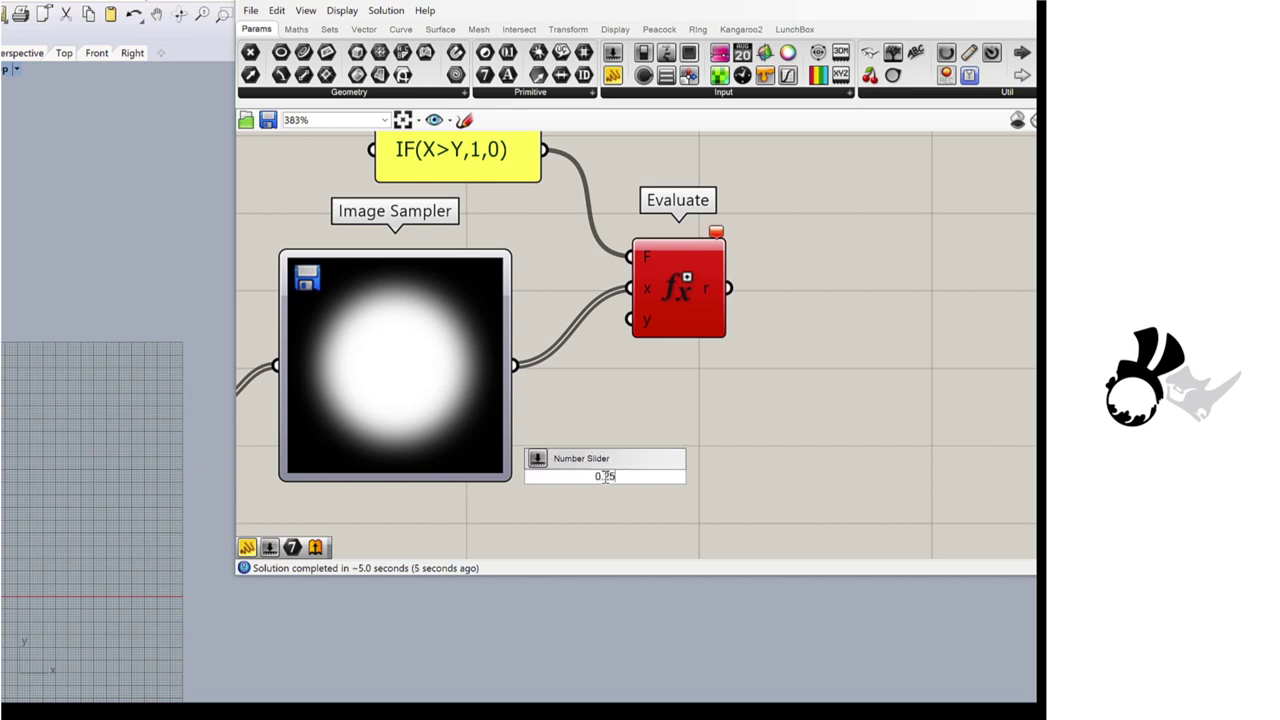
key("Return")
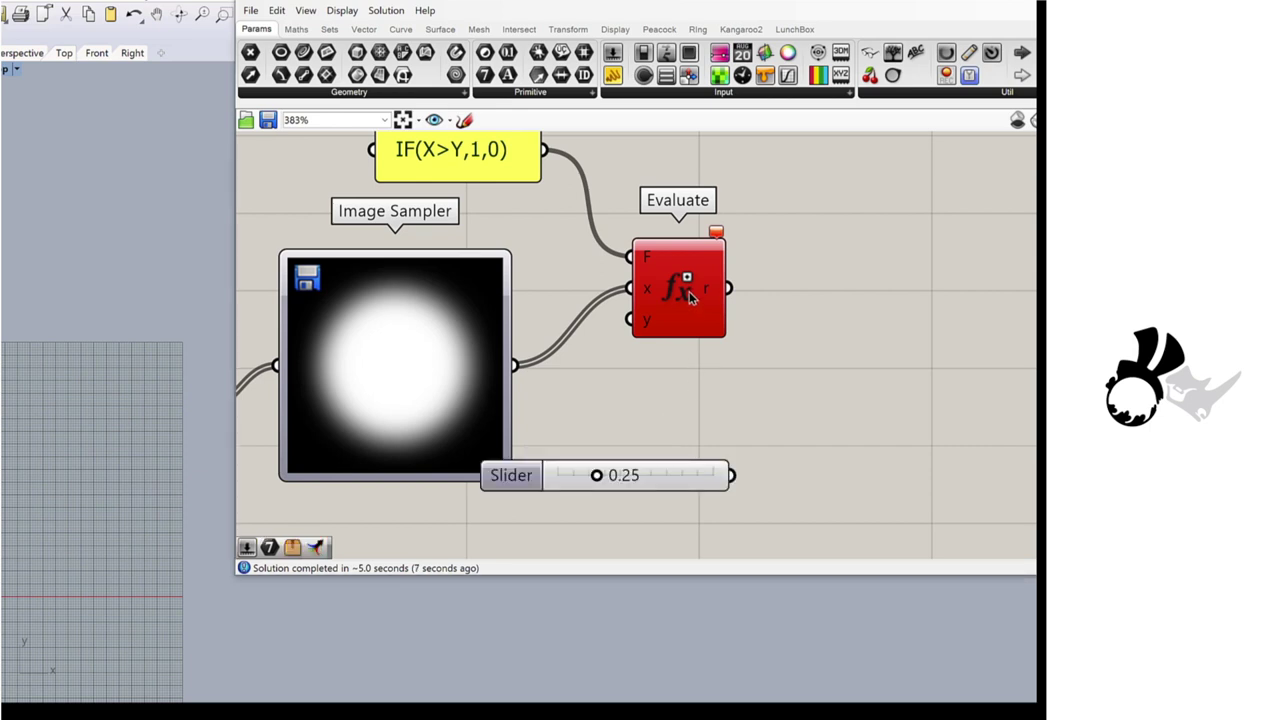
left_click_drag(689, 291, 791, 281)
left_click_drag(735, 311, 734, 470)
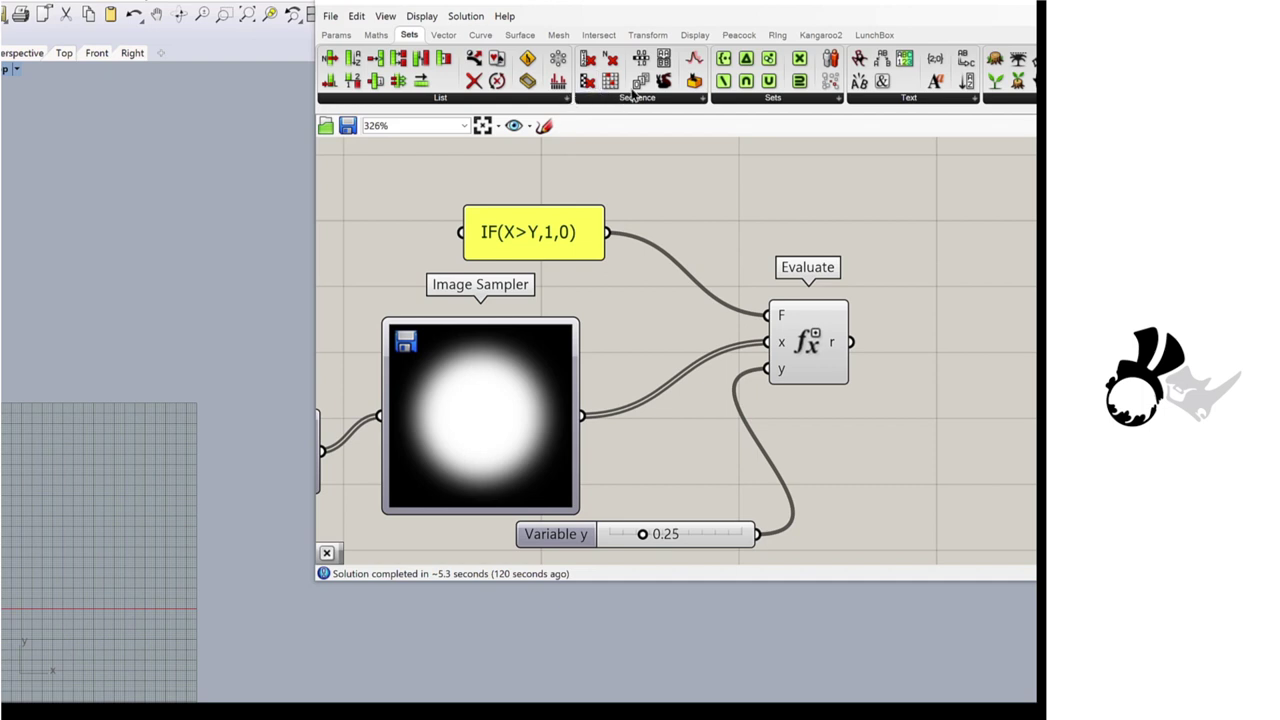
Step: Add a Dispatch with the constructed points as L and Evaluate's result as P
left_click_drag(475, 58, 971, 275)
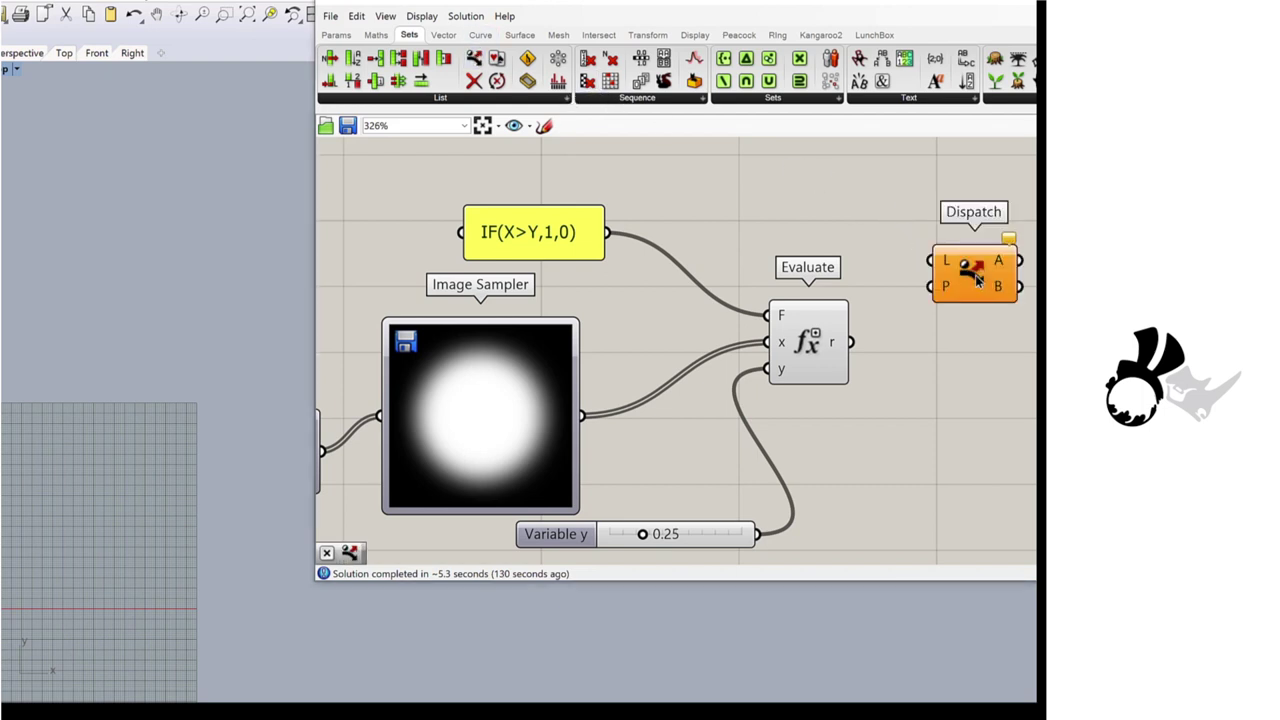
scroll(955, 280, "up", 1)
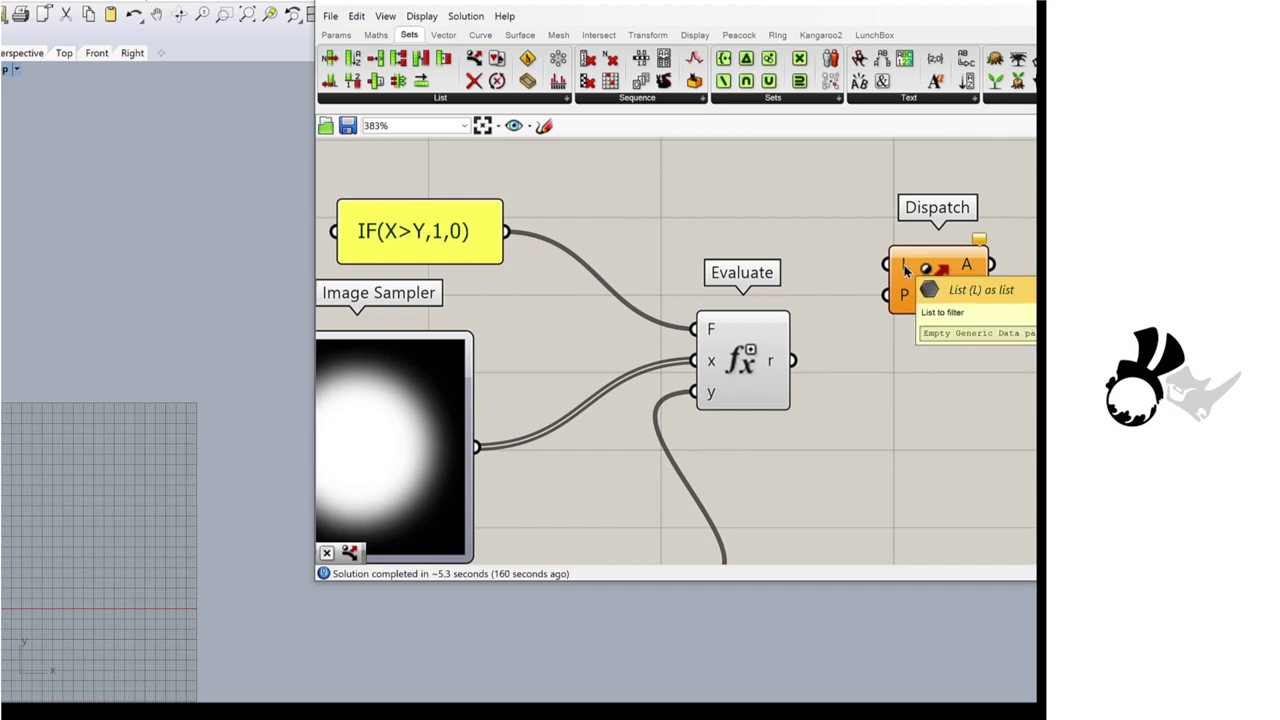
scroll(905, 268, "down", 3)
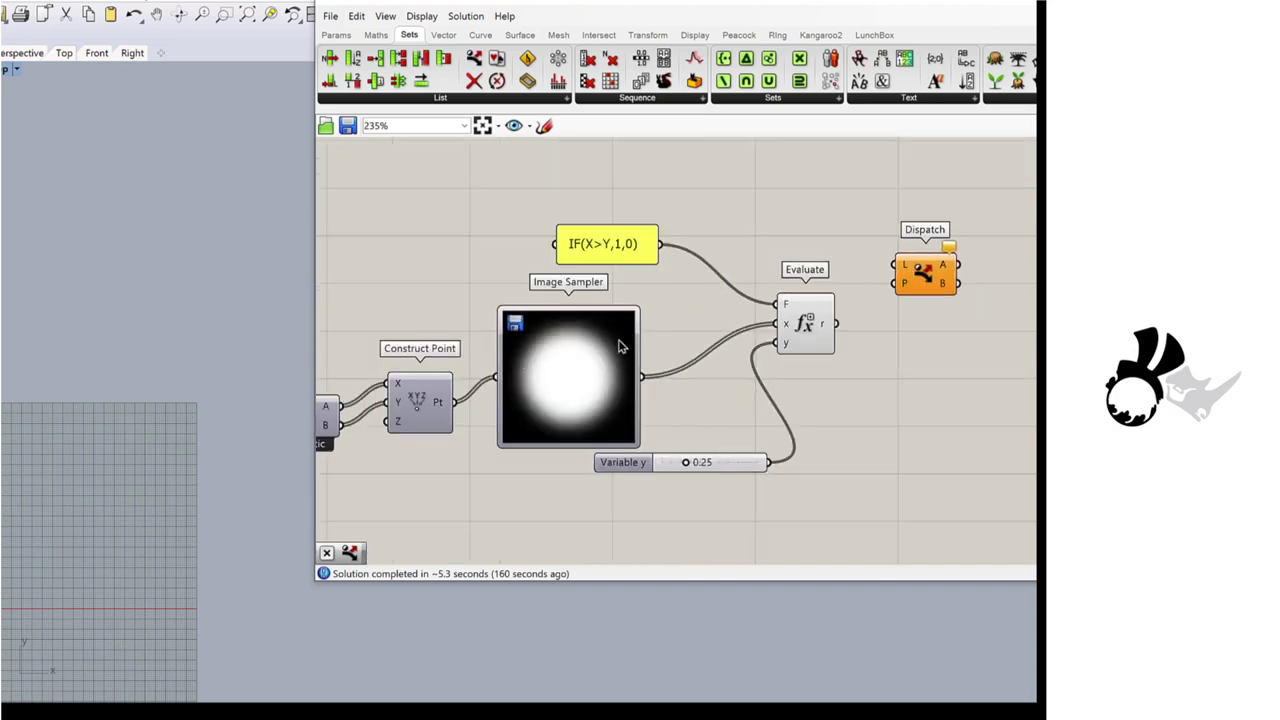
right_click_drag(484, 386, 490, 388)
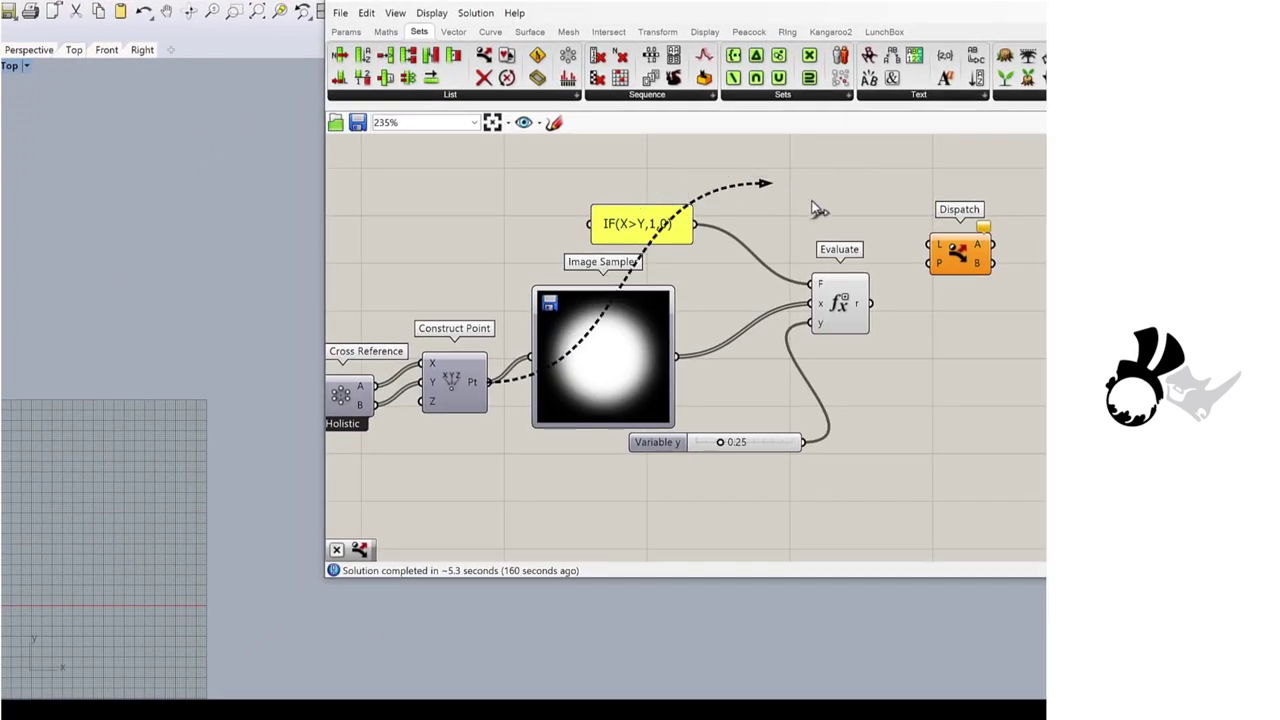
left_click_drag(814, 206, 930, 247)
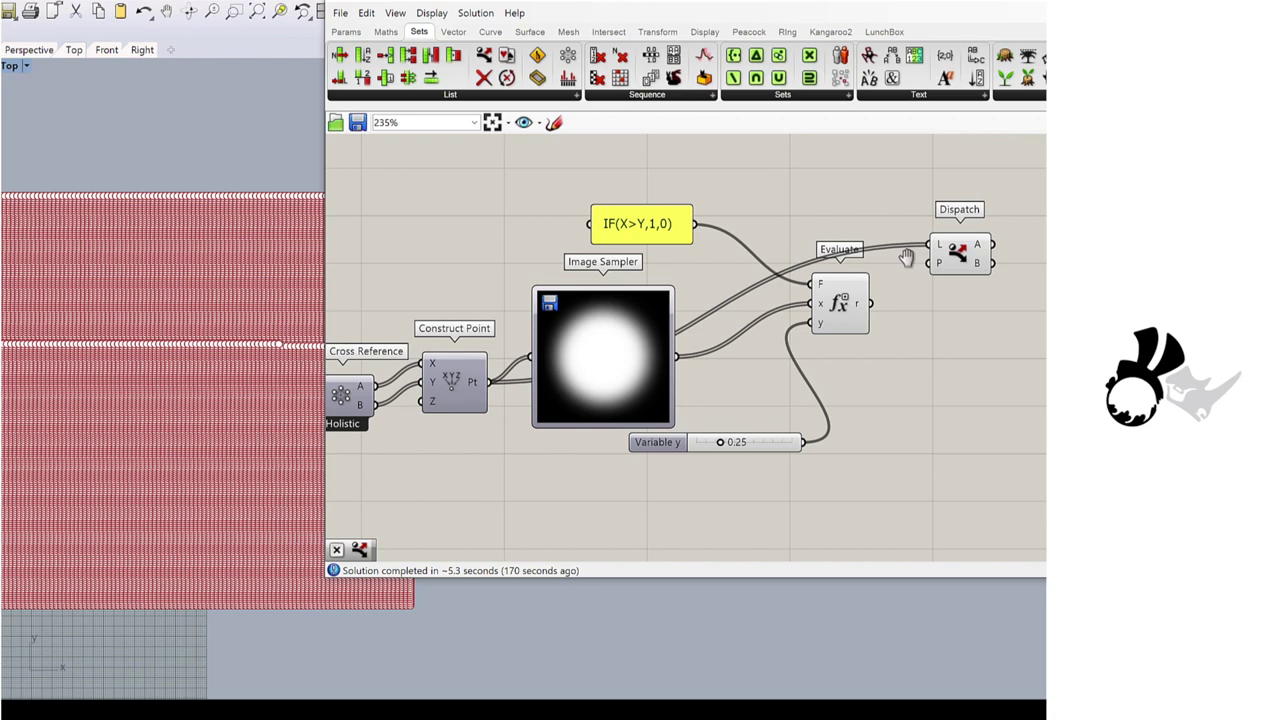
scroll(905, 258, "up", 6)
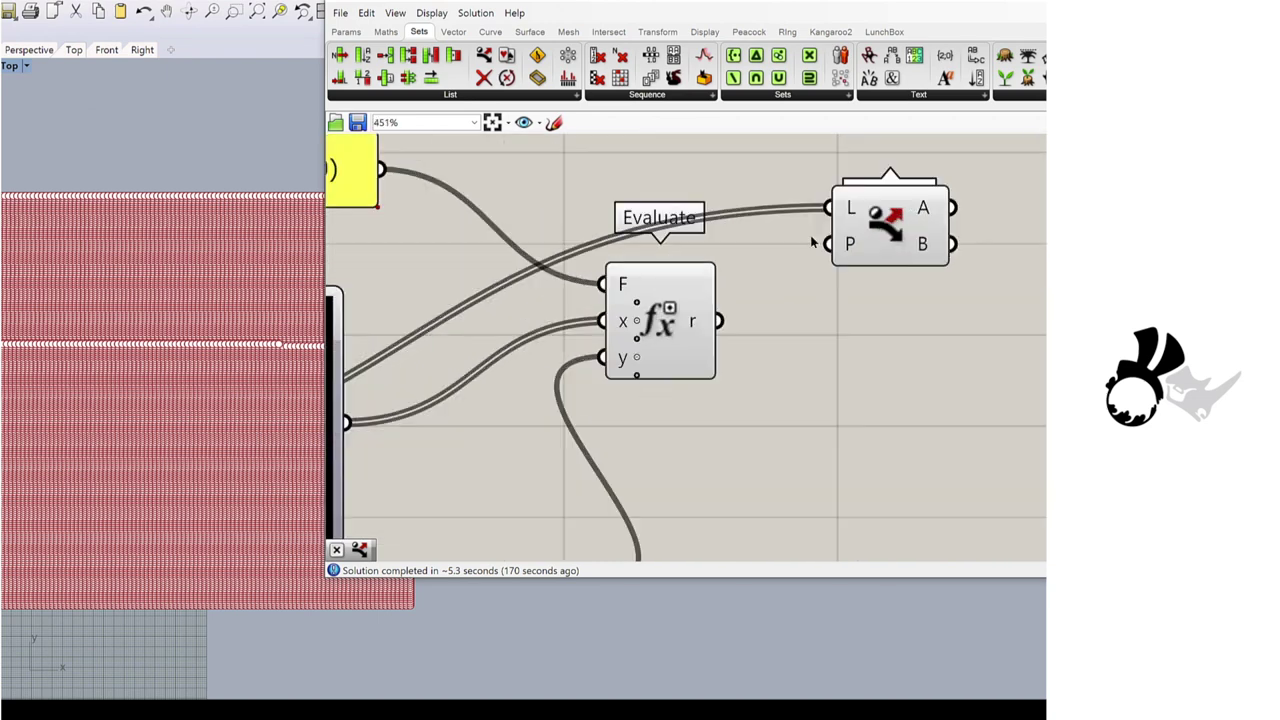
left_click_drag(841, 252, 820, 254)
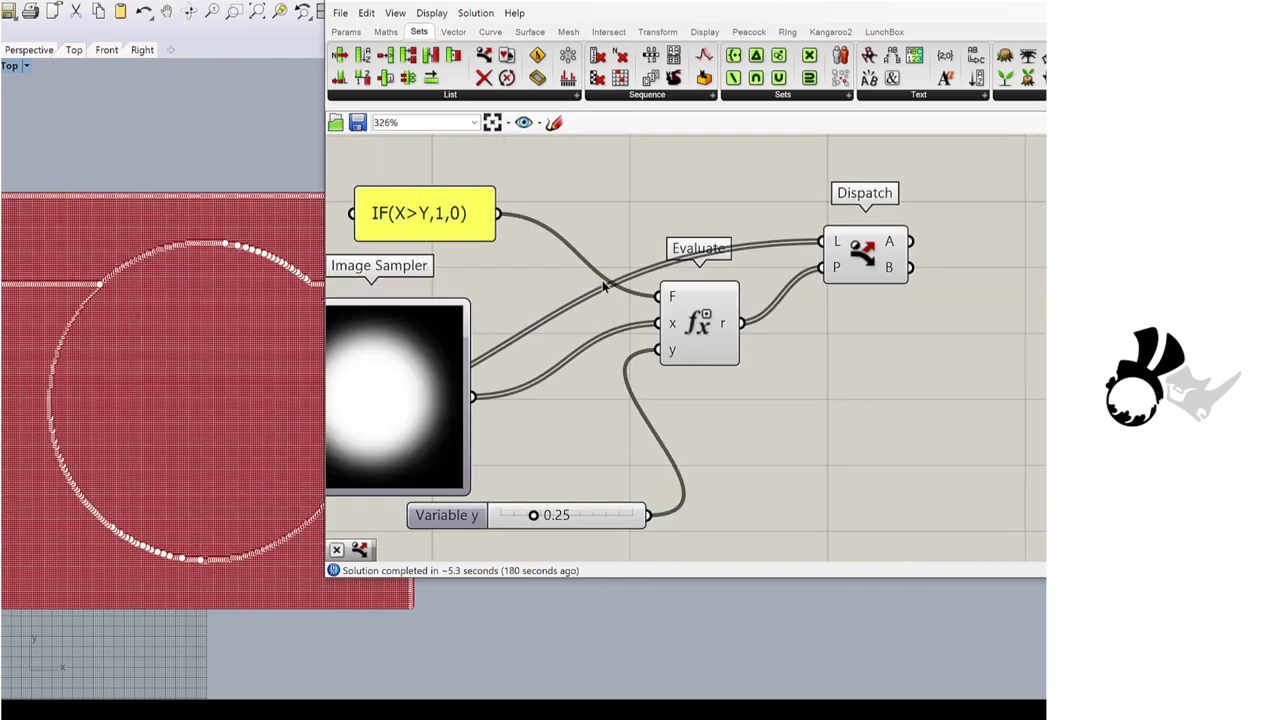
Step: Turn off the Dispatch component's viewport preview
left_click(733, 350)
left_click(869, 262)
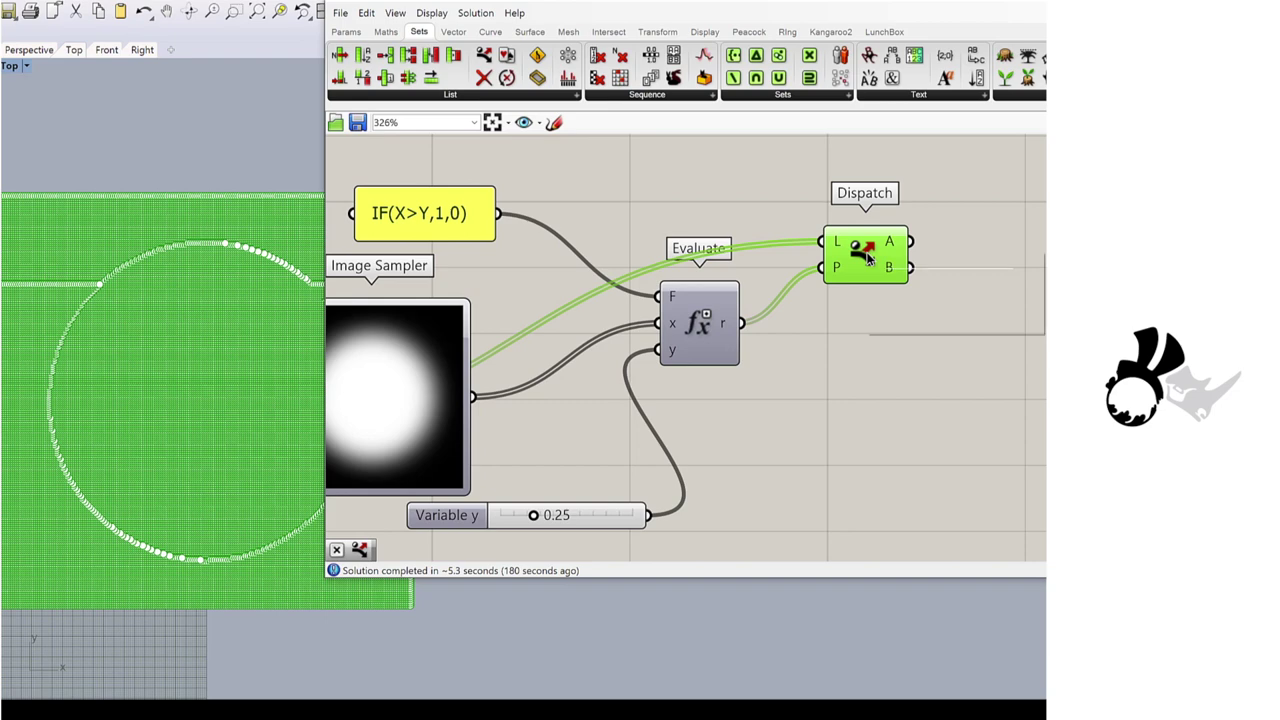
right_click(868, 255)
left_click(906, 278)
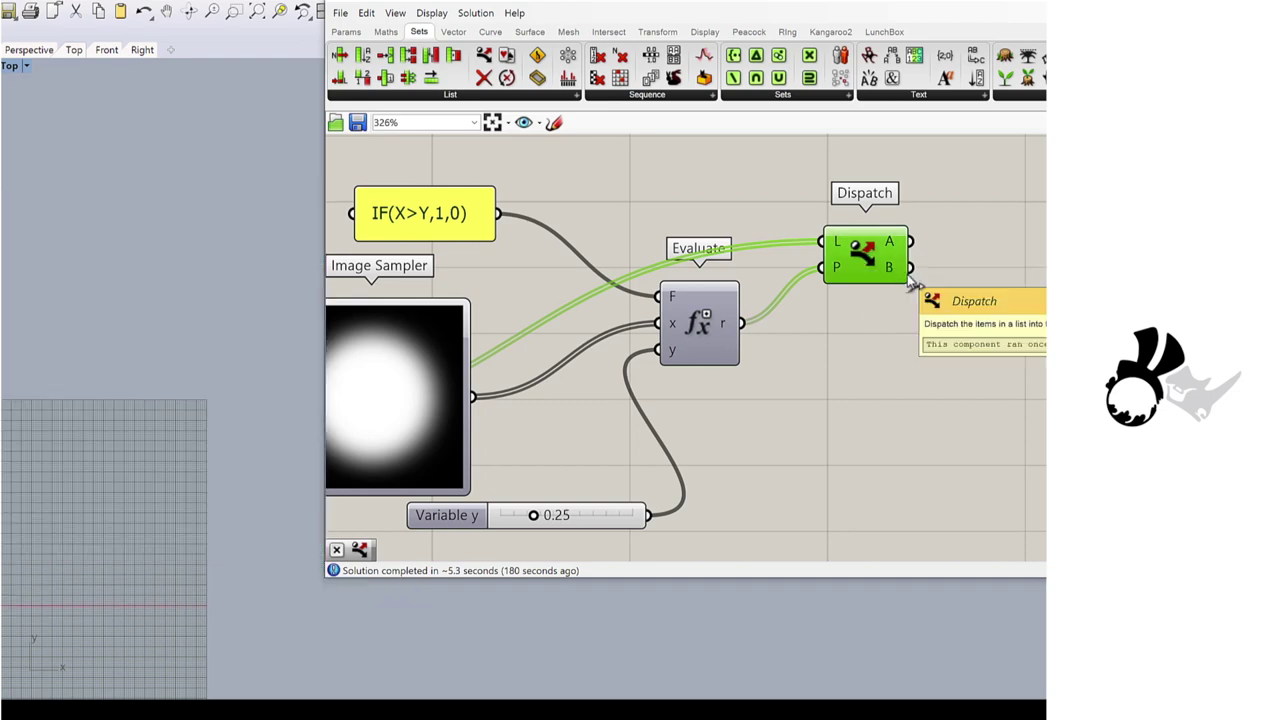
Step: Add a Circle component centred on Dispatch's A output points
right_click_drag(900, 243, 685, 280)
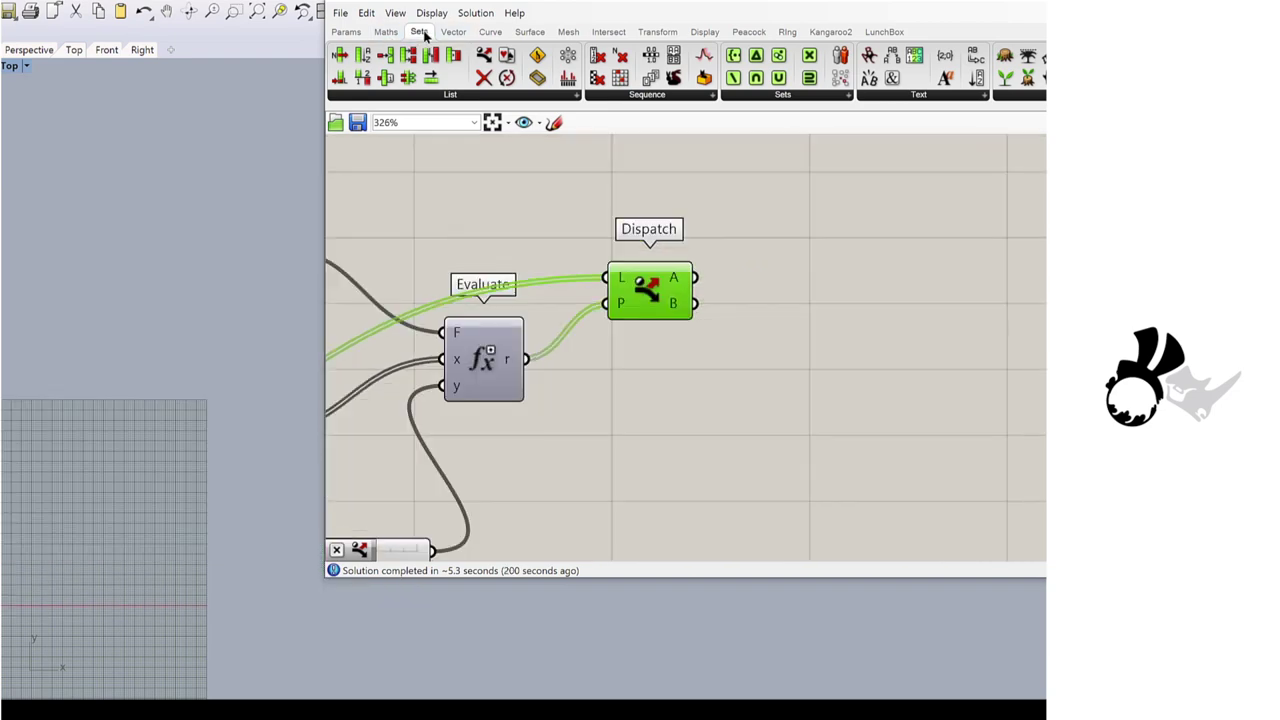
left_click(490, 31)
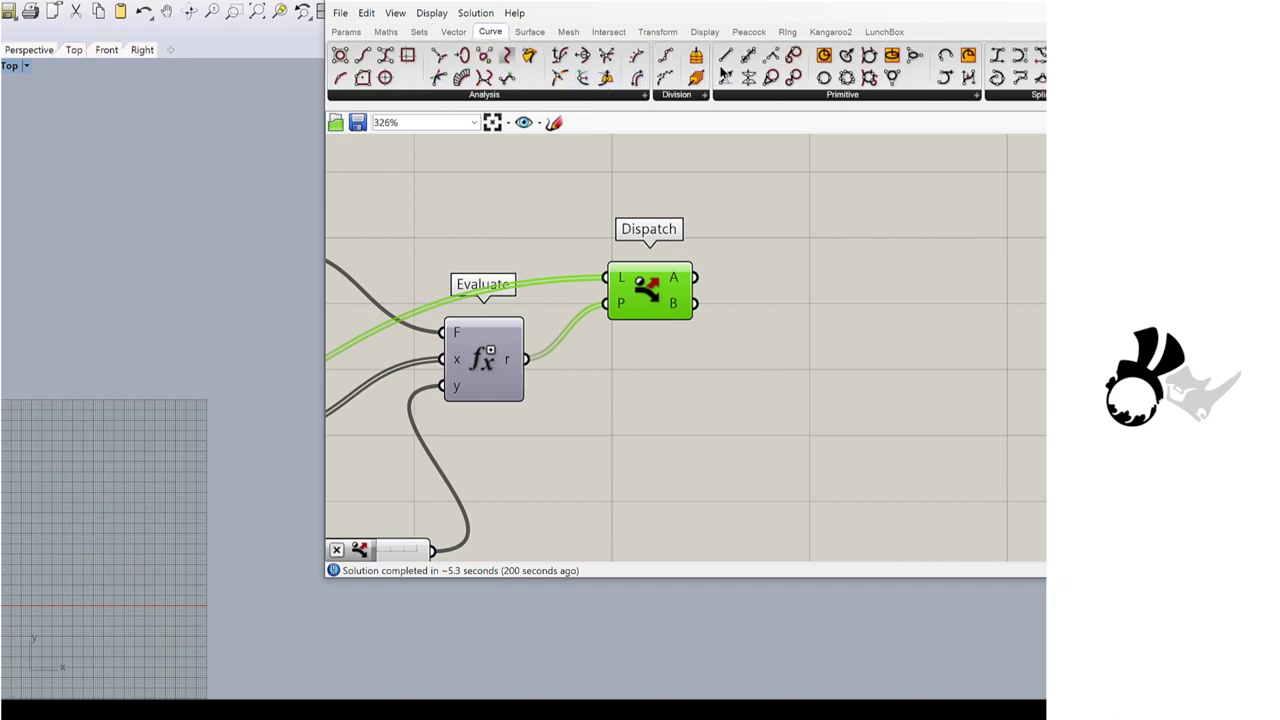
left_click_drag(823, 55, 840, 262)
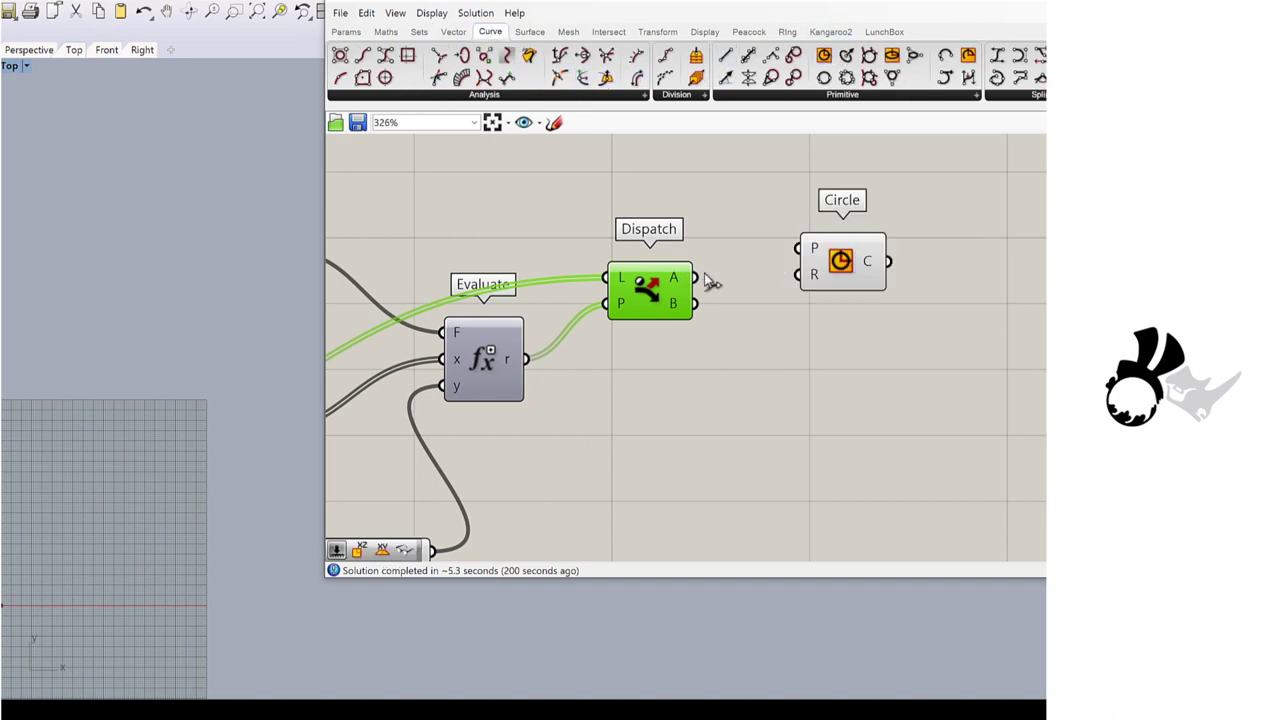
left_click_drag(697, 277, 799, 249)
scroll(266, 325, "up", 3)
right_click_drag(702, 297, 854, 253)
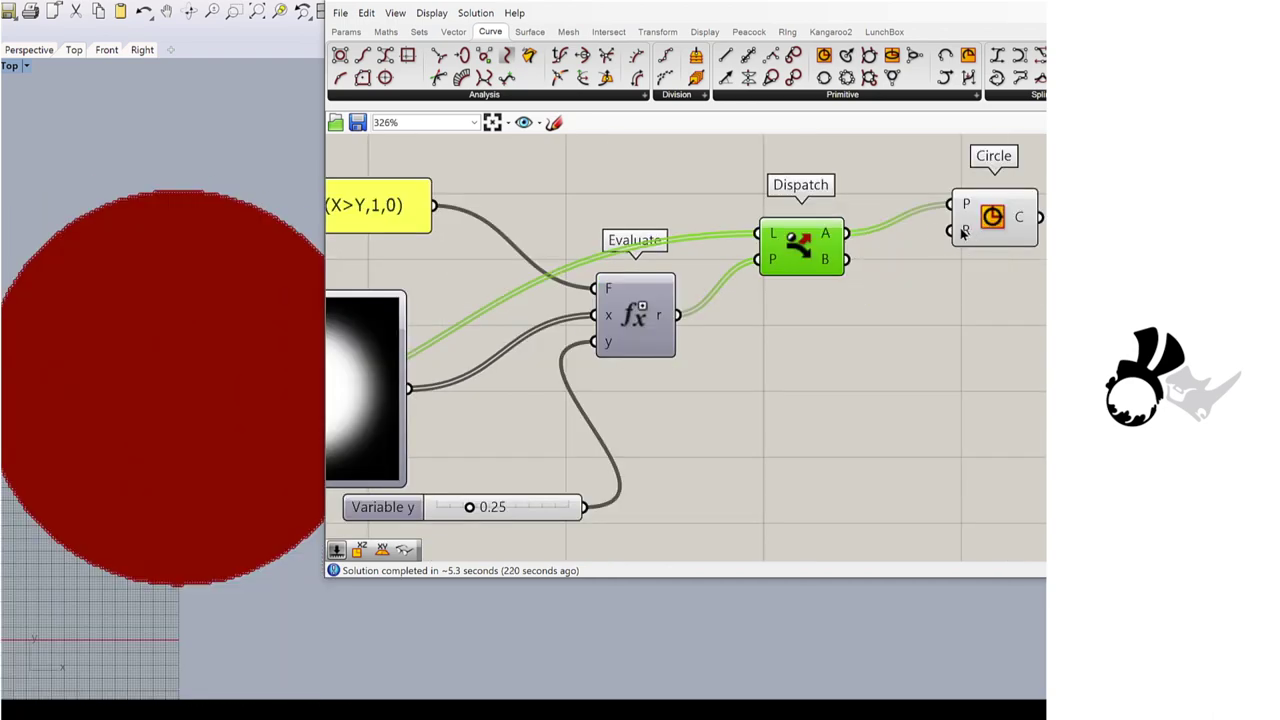
scroll(190, 202, "up", 5)
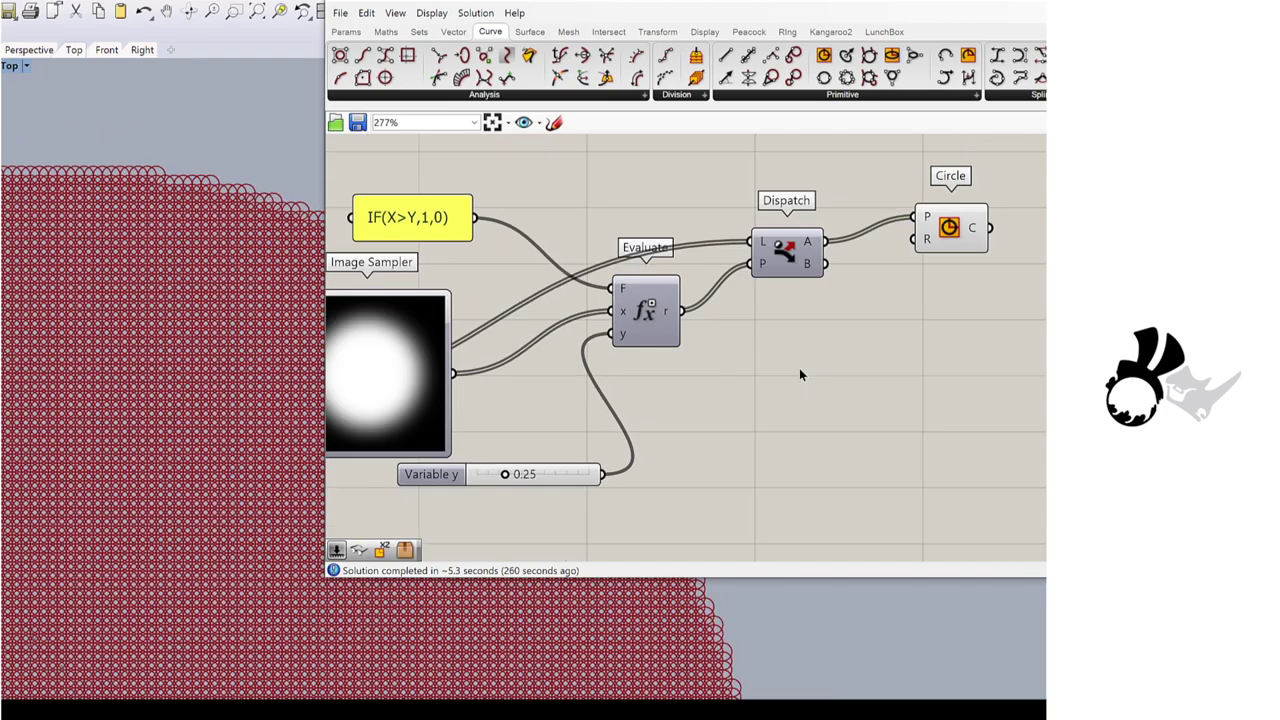
Step: Create a 0-to-1 Radius slider, wire it to the circle radius and set it to 0.44
double_click(799, 368)
type("0")
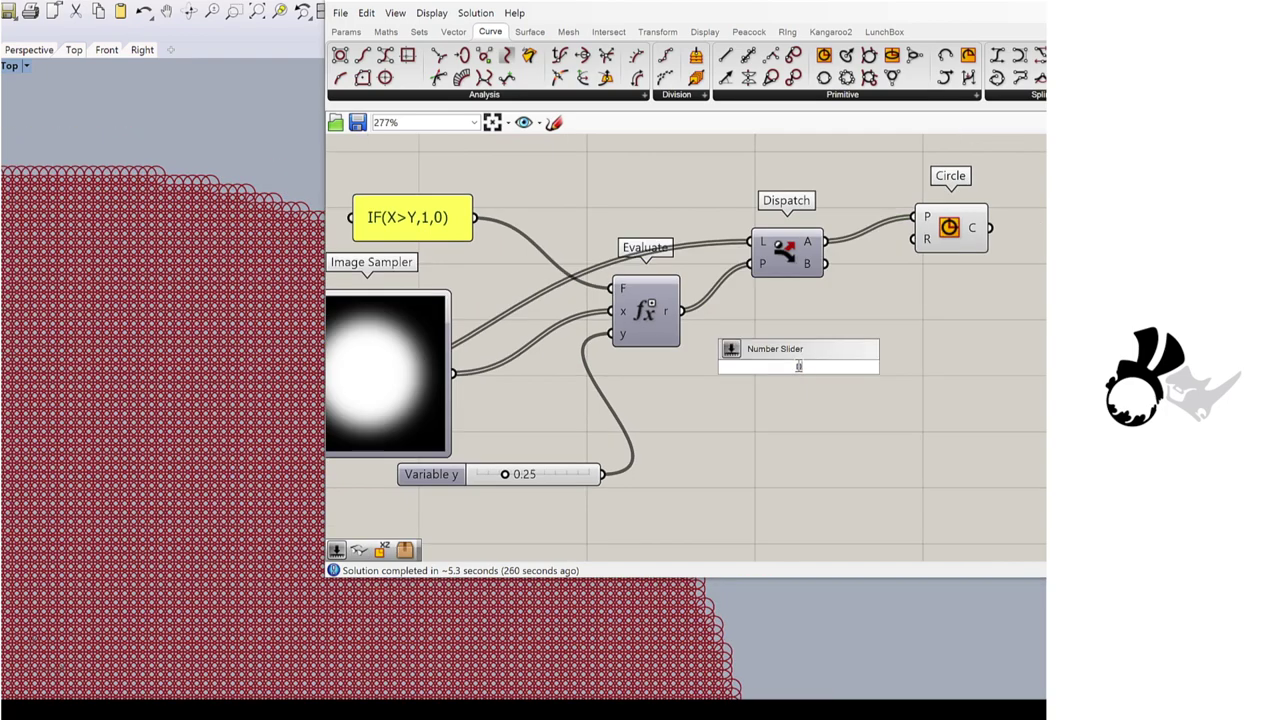
type("<1.00")
key("Return")
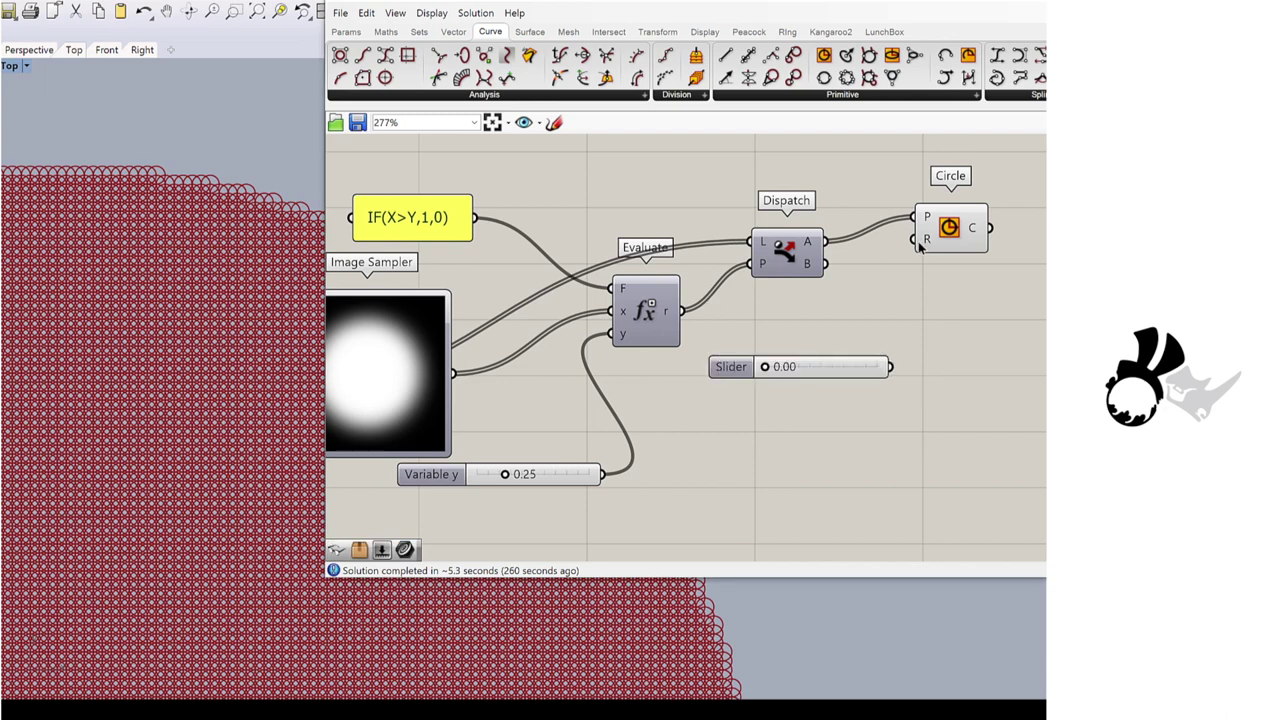
left_click_drag(917, 245, 894, 366)
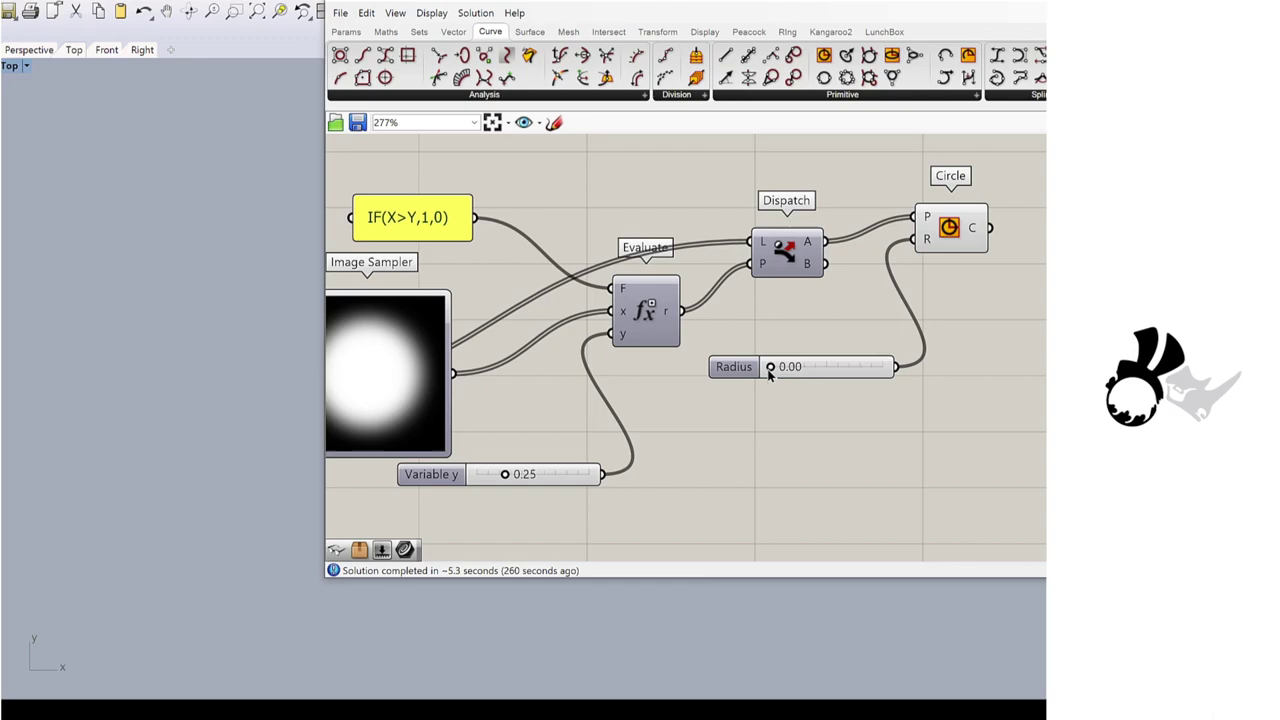
left_click_drag(770, 367, 831, 366)
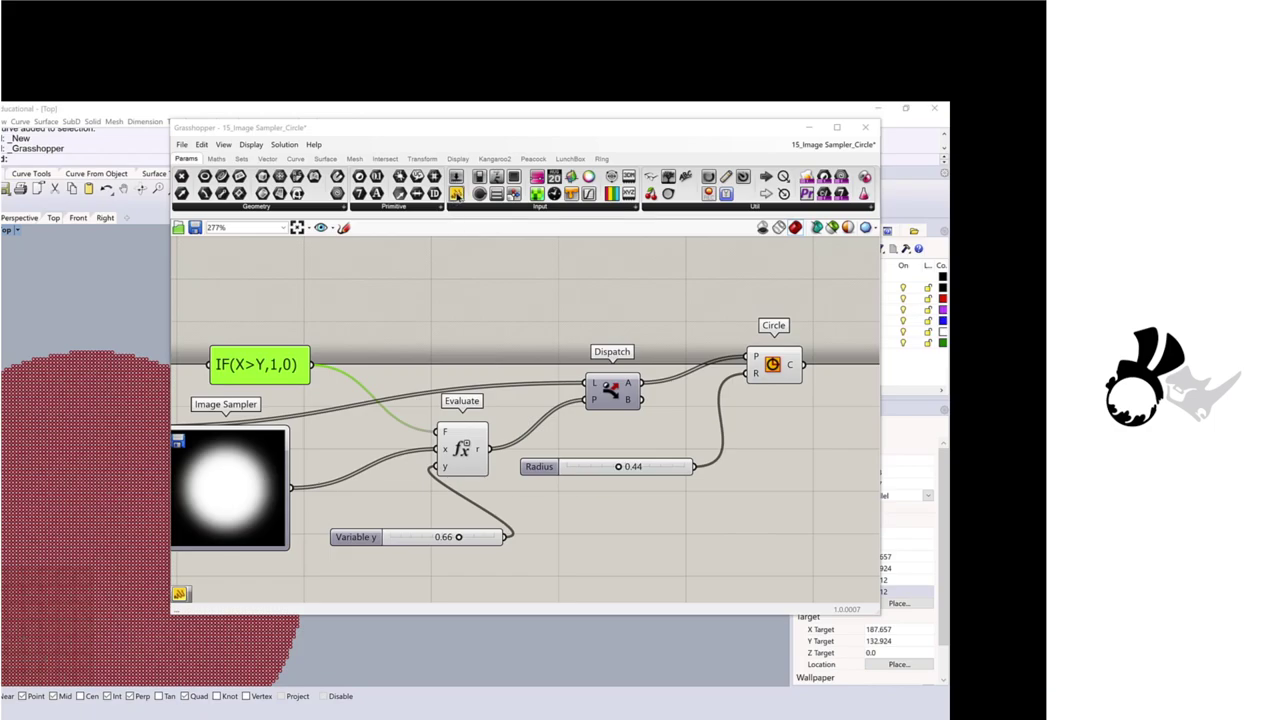
Step: Add a tall panel with enlarged font listing the Image Sampler's brightness values from 0 to 1
left_click_drag(456, 193, 328, 356)
right_click(378, 365)
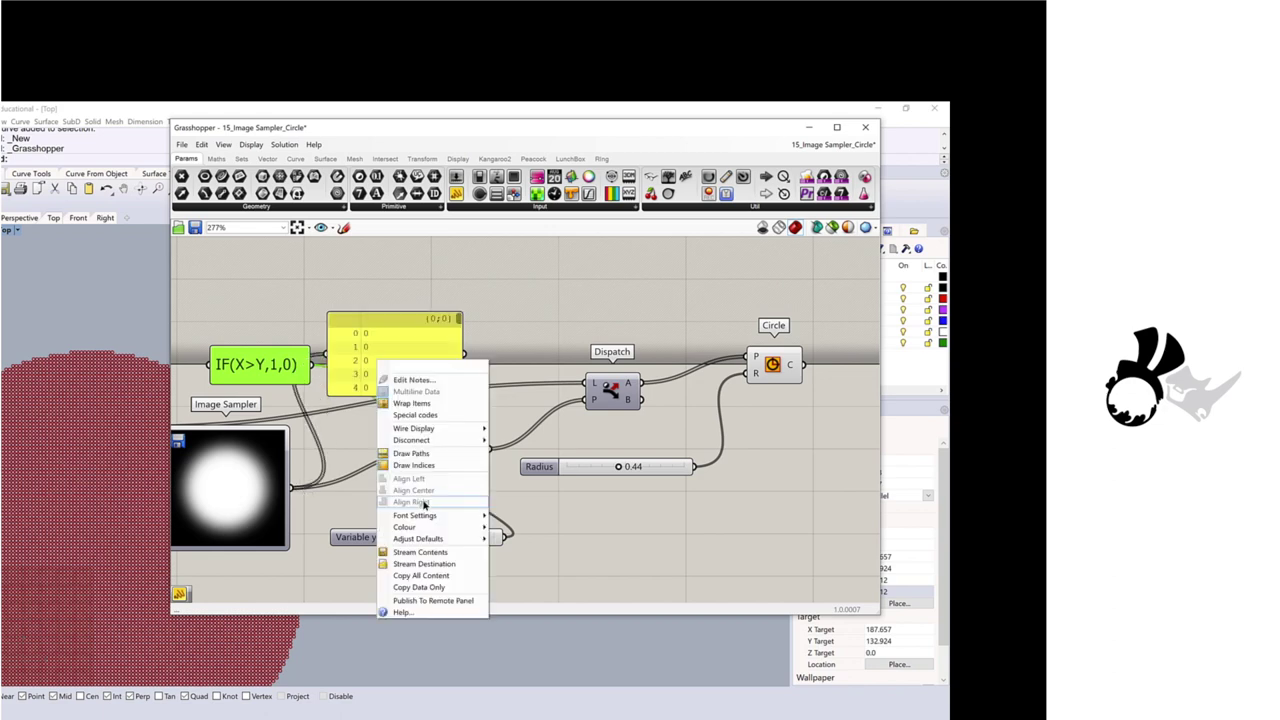
mouse_move(480, 516)
left_click(508, 569)
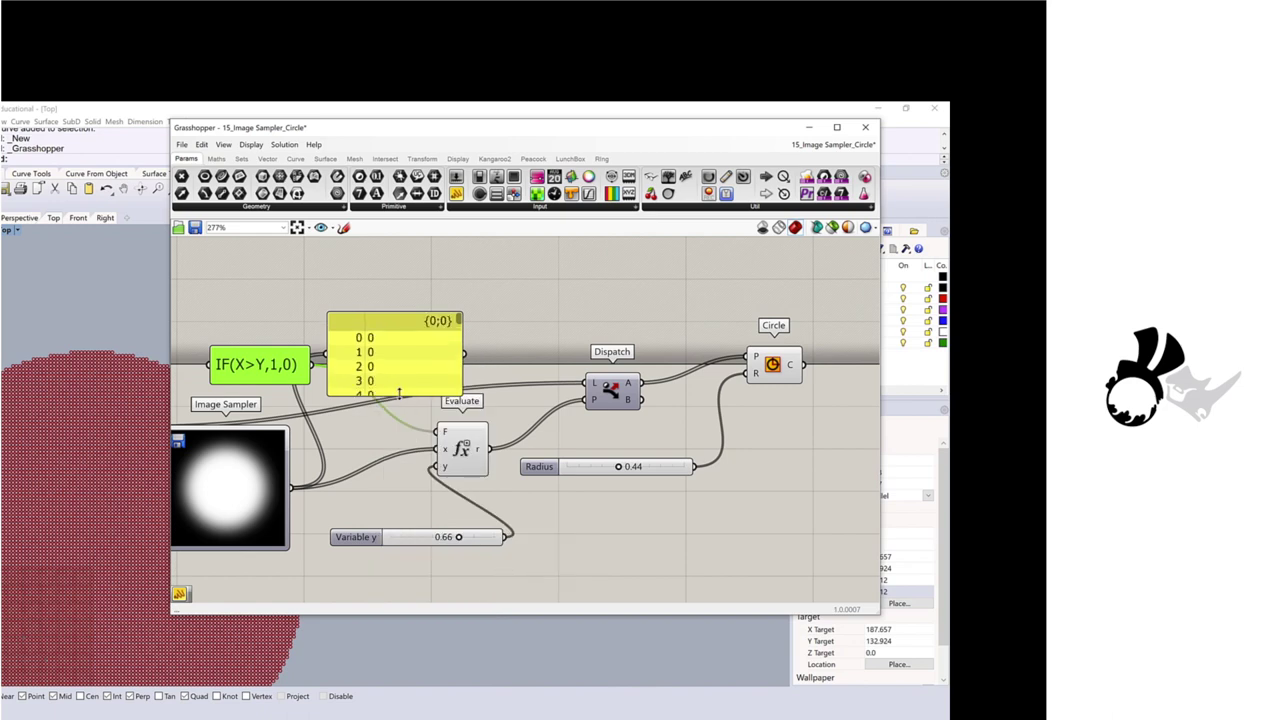
left_click_drag(399, 393, 399, 544)
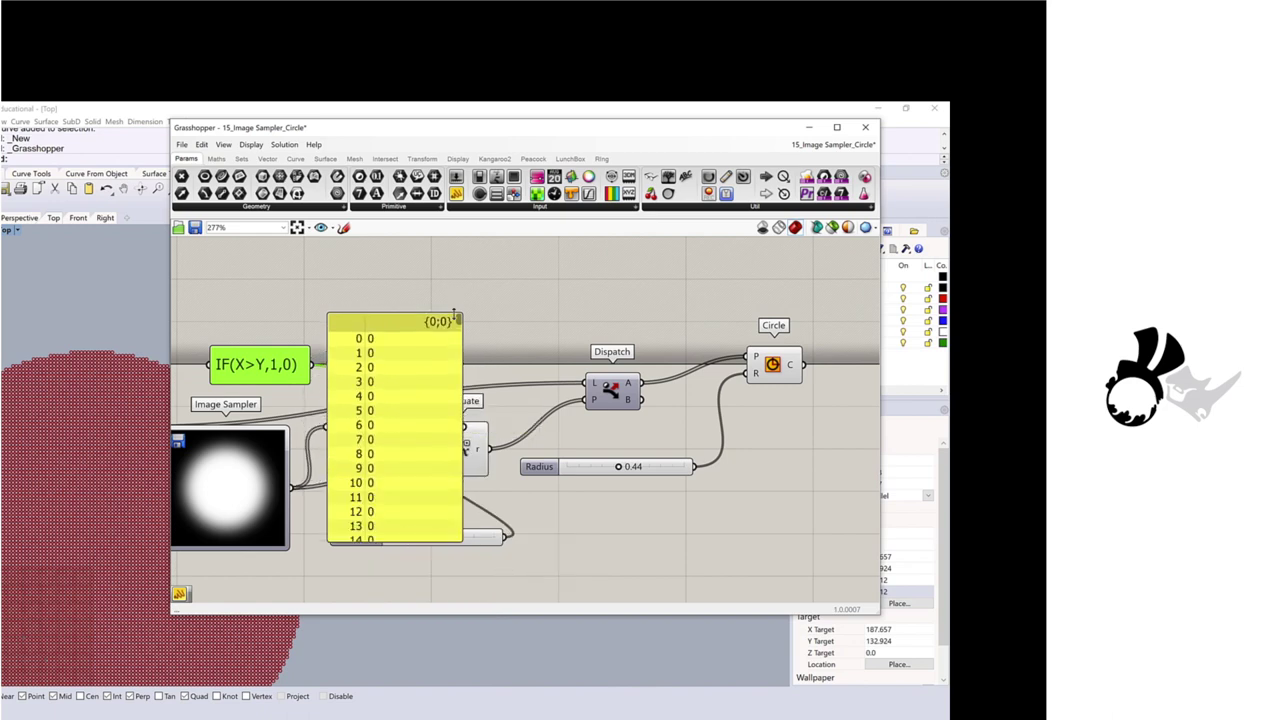
scroll(459, 321, "down", 20)
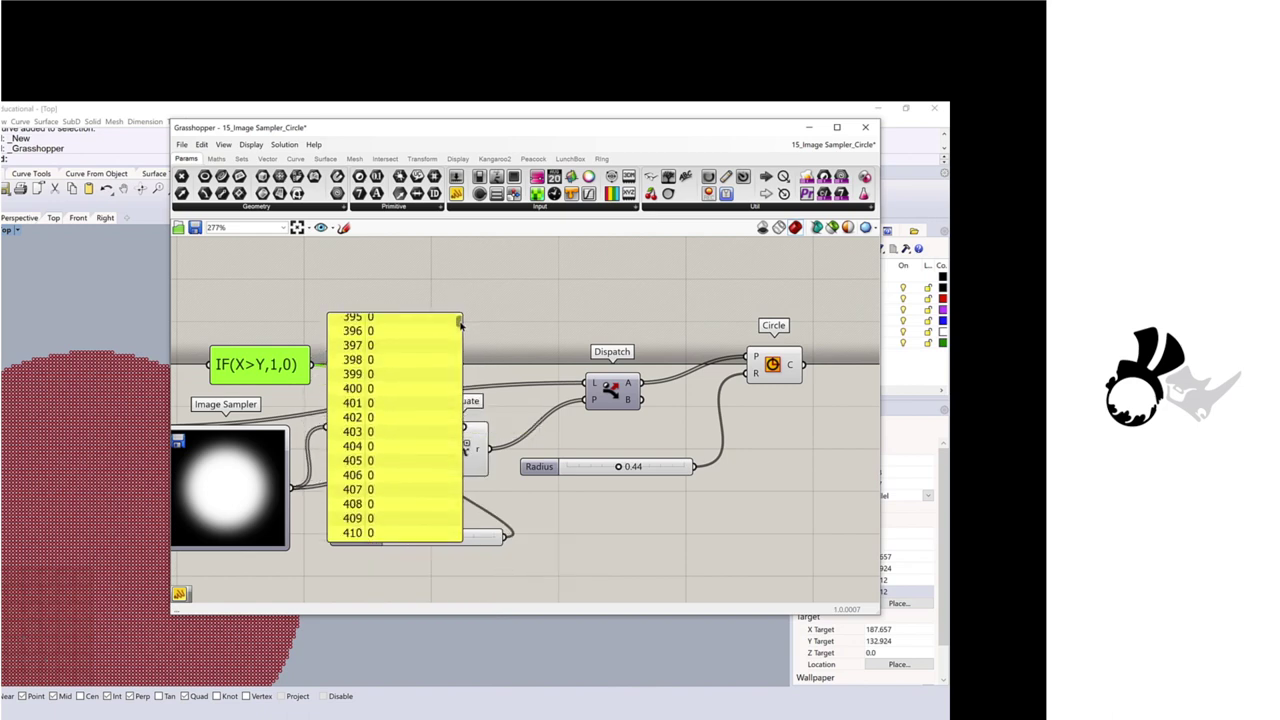
scroll(459, 325, "down", 20)
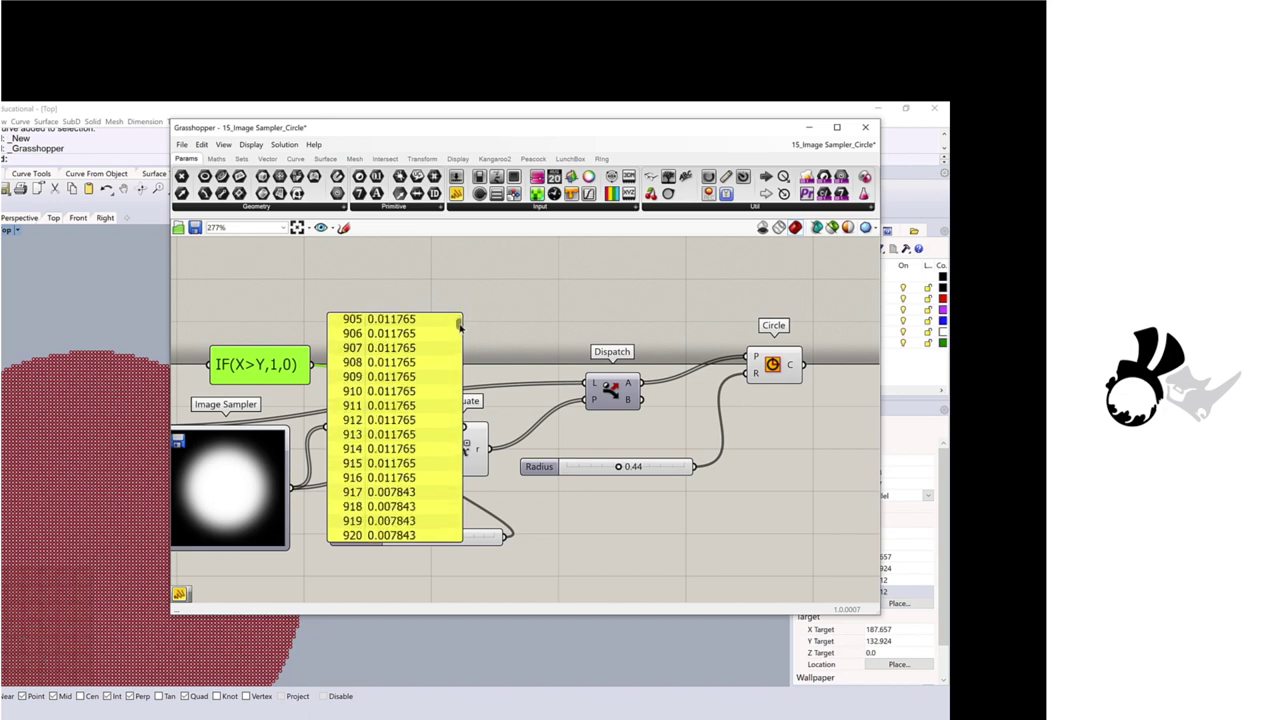
left_click_drag(459, 325, 396, 361)
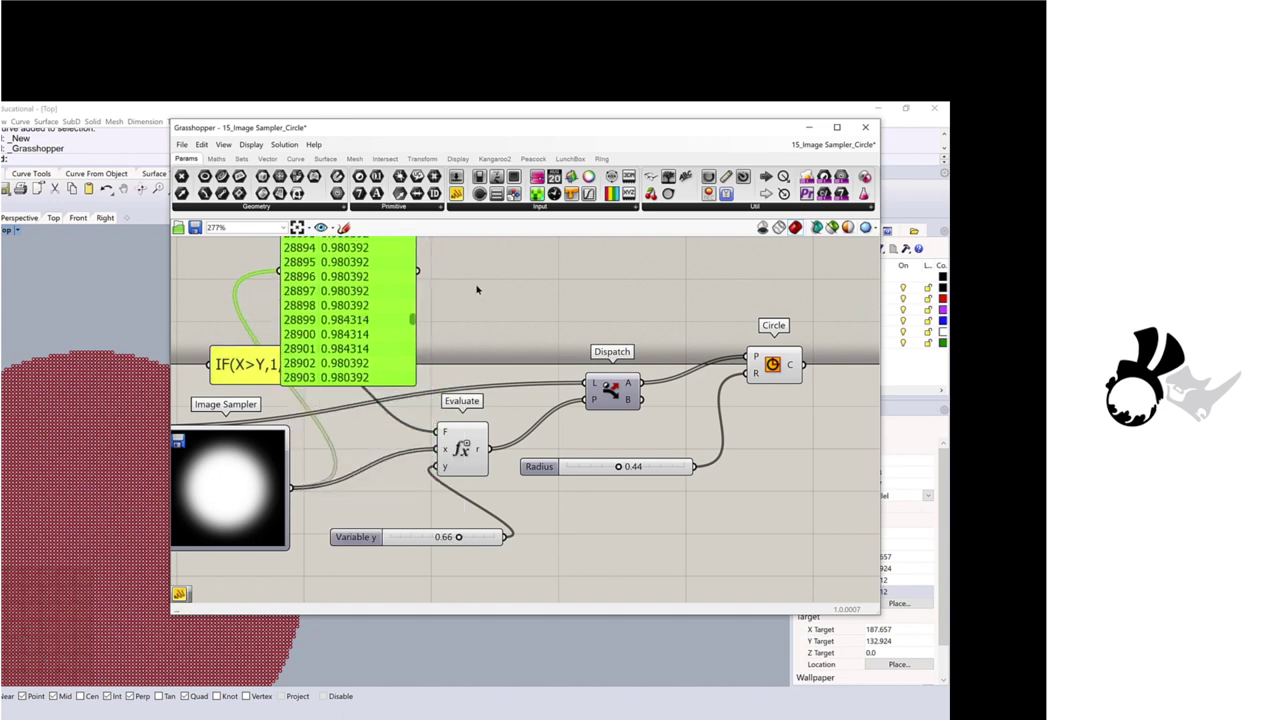
Step: Add a second panel fed by Evaluate's r output and enlarge its font
left_click_drag(456, 193, 626, 405)
left_click_drag(495, 456, 598, 405)
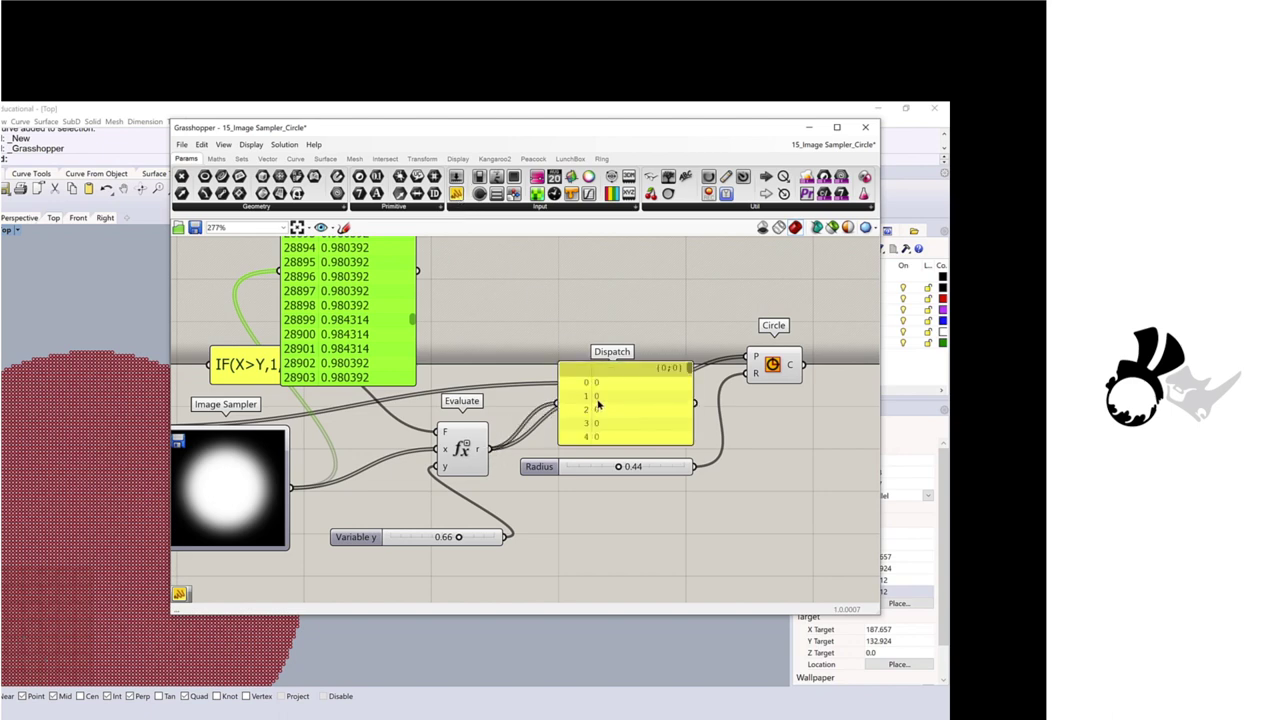
right_click(598, 405)
mouse_move(635, 556)
left_click(750, 601)
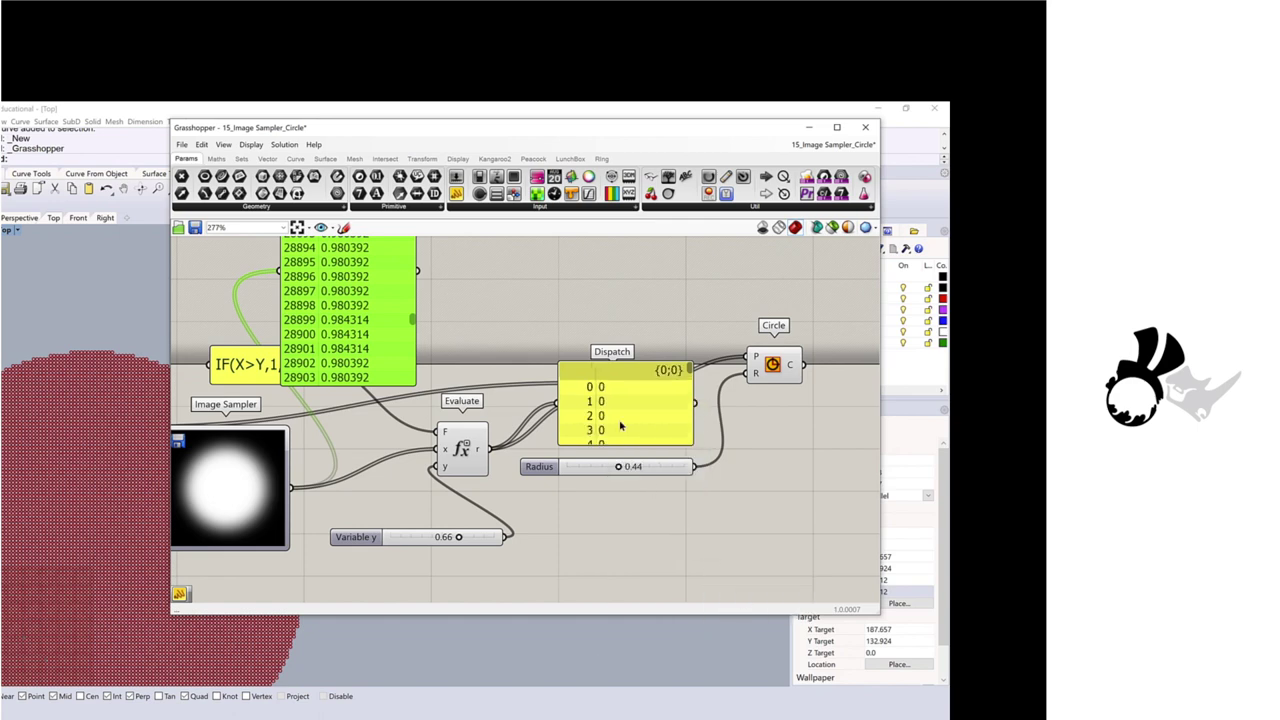
Step: Move the new panel above the Dispatch and stretch it taller
left_click_drag(605, 378, 563, 270)
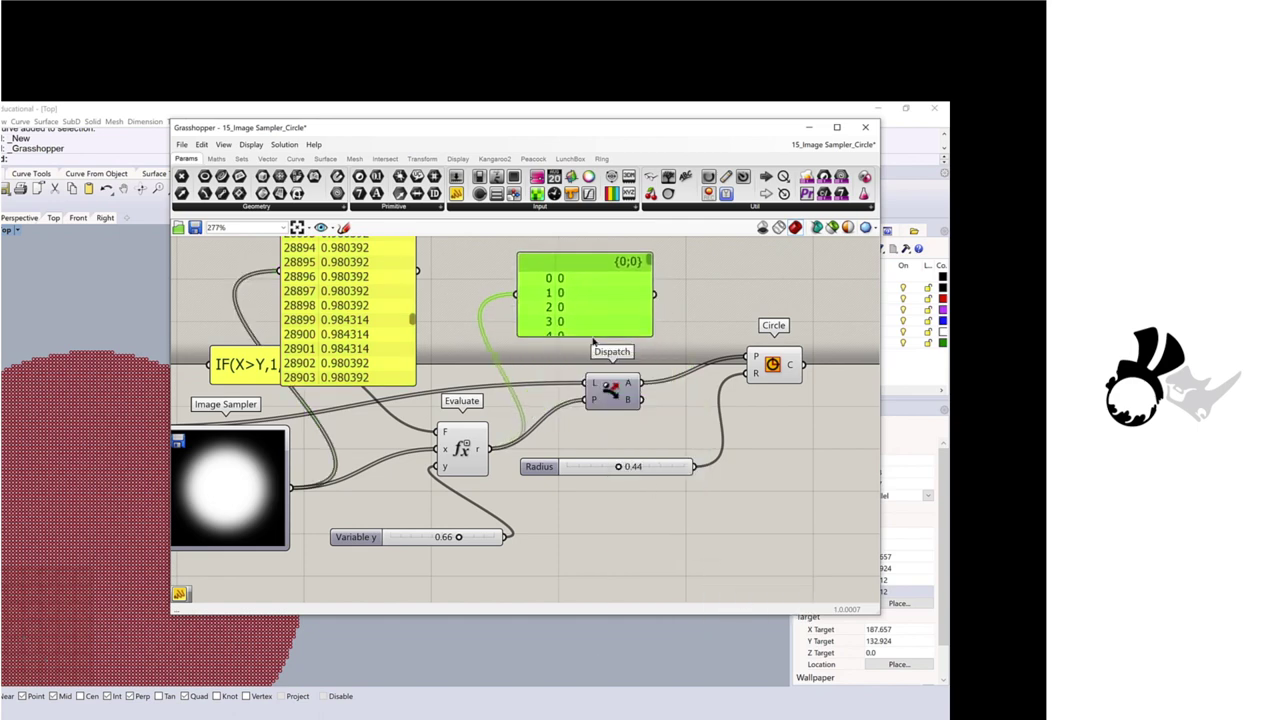
left_click_drag(593, 338, 593, 563)
left_click_drag(648, 264, 647, 314)
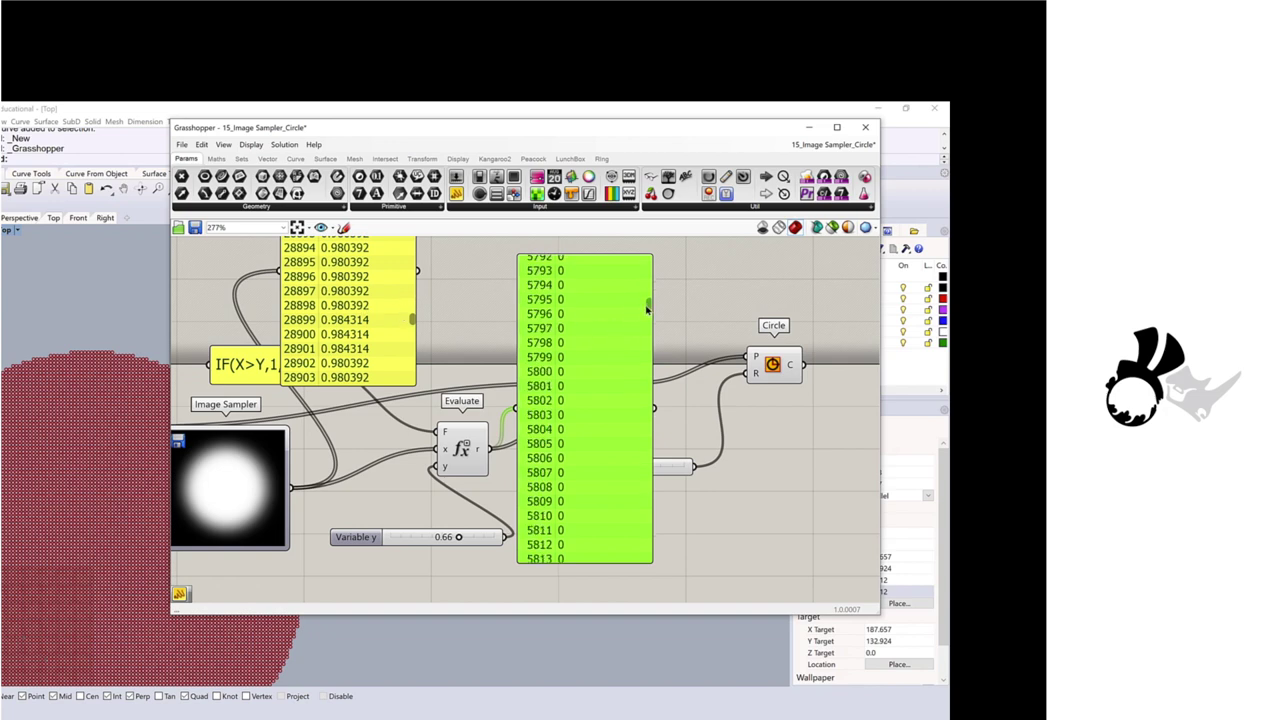
left_click_drag(648, 312, 658, 485)
Step: Place a second Dispatch component below the Radius slider
left_click_drag(585, 267, 619, 279)
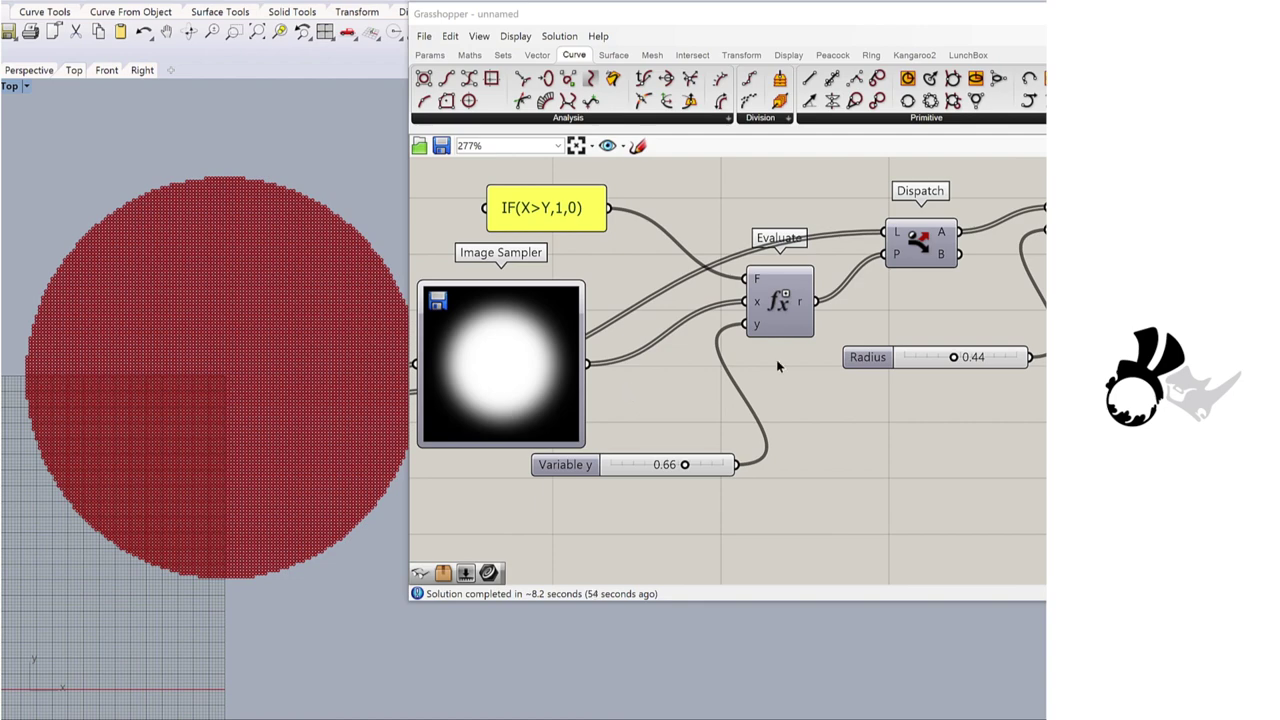
scroll(776, 359, "down", 2)
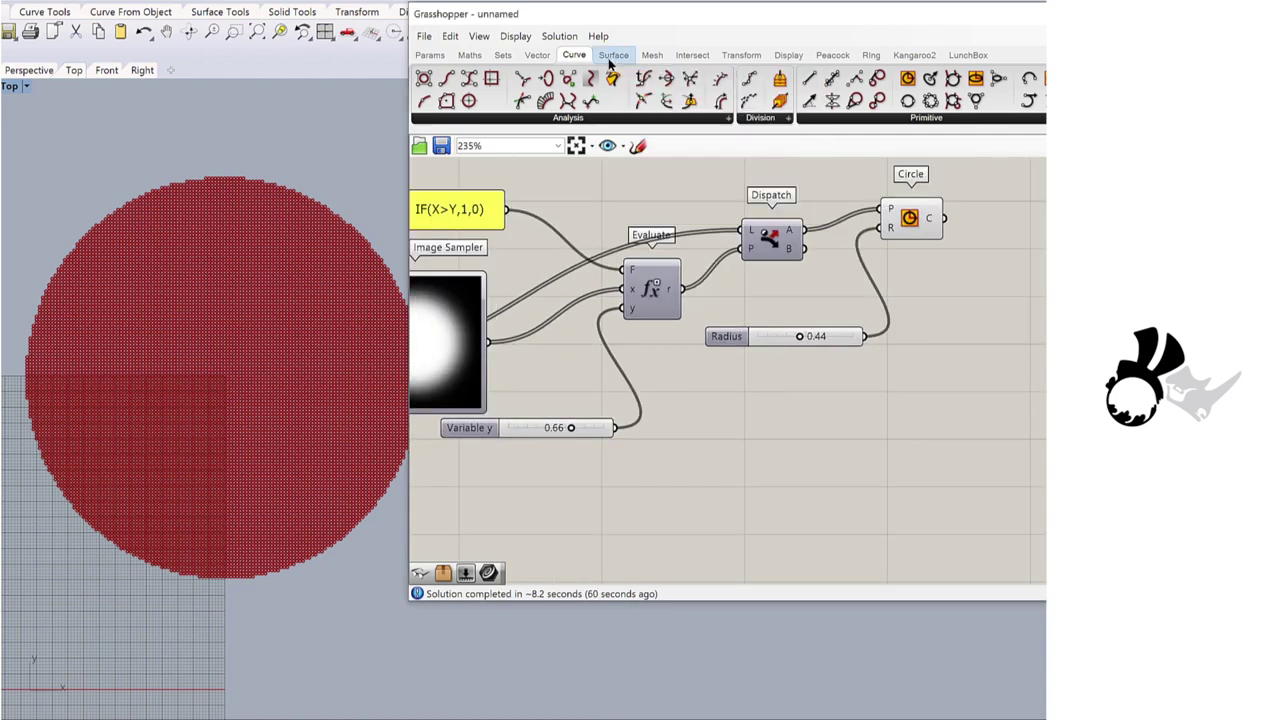
left_click(503, 55)
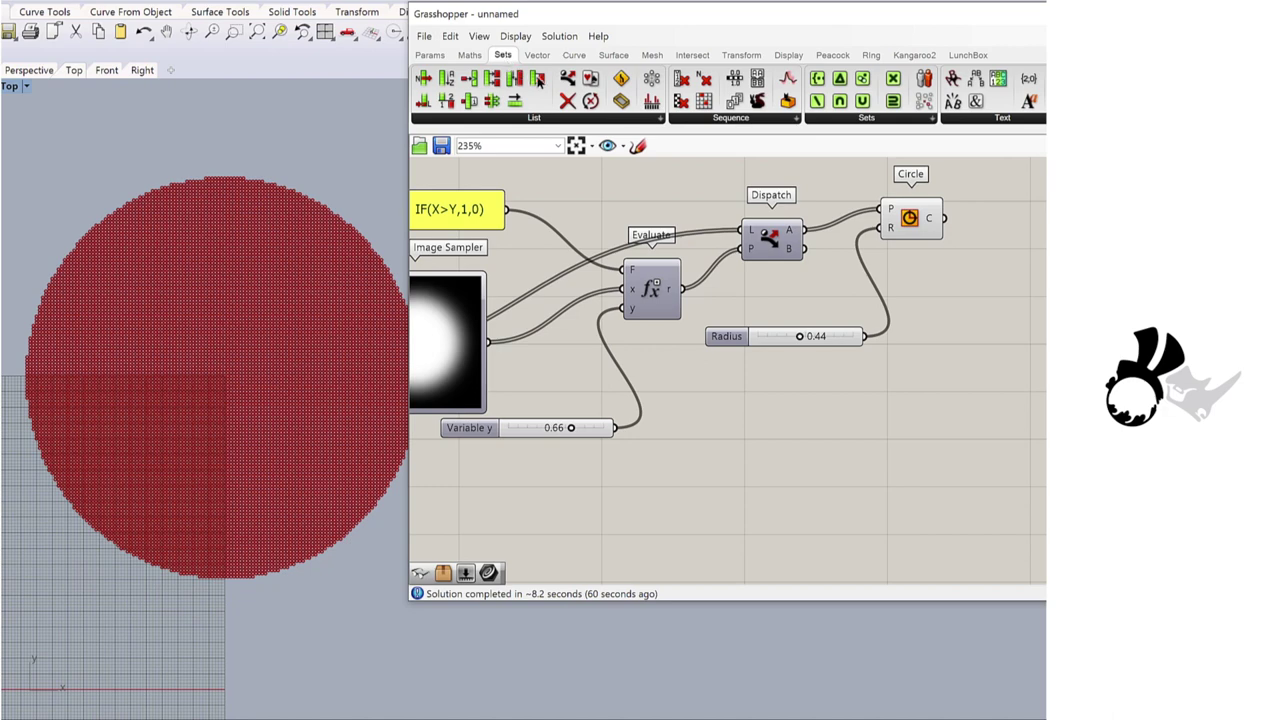
left_click(568, 80)
left_click(830, 445)
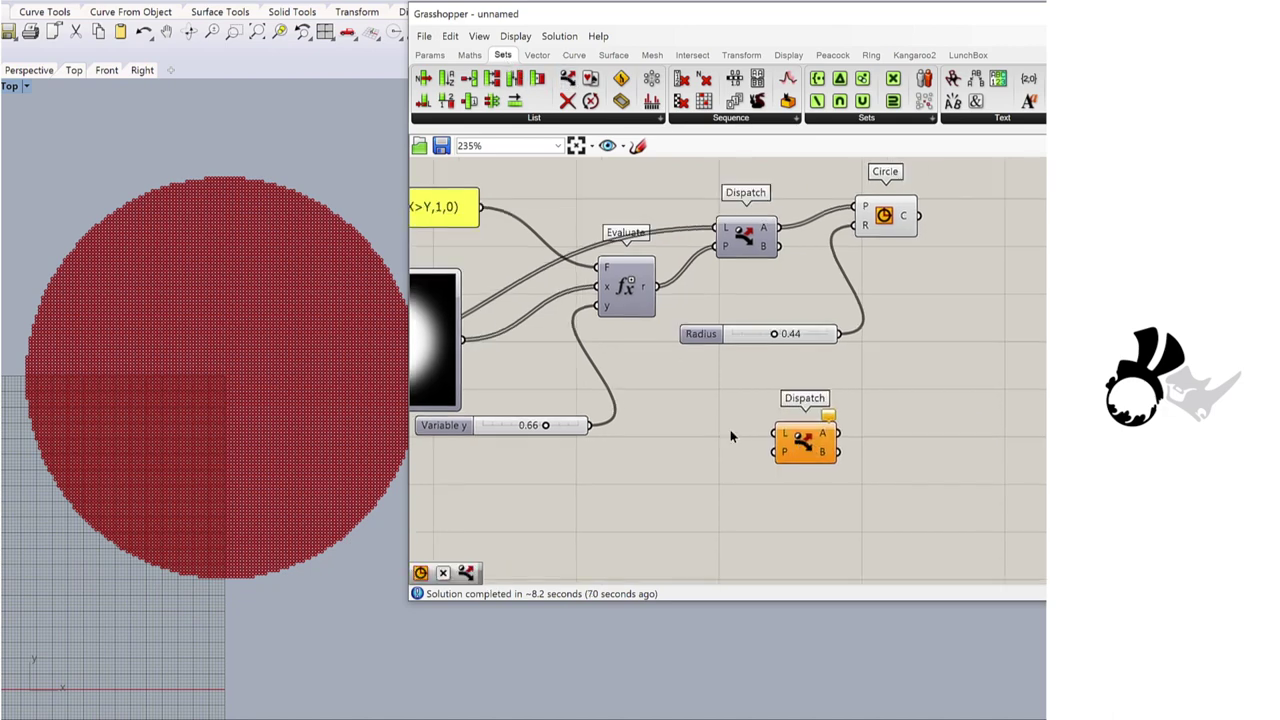
Step: Wire the Image Sampler output into Dispatch L and the Evaluate result into P
right_click_drag(730, 436, 790, 440)
left_click_drag(838, 438, 527, 343)
scroll(836, 456, "up", 2)
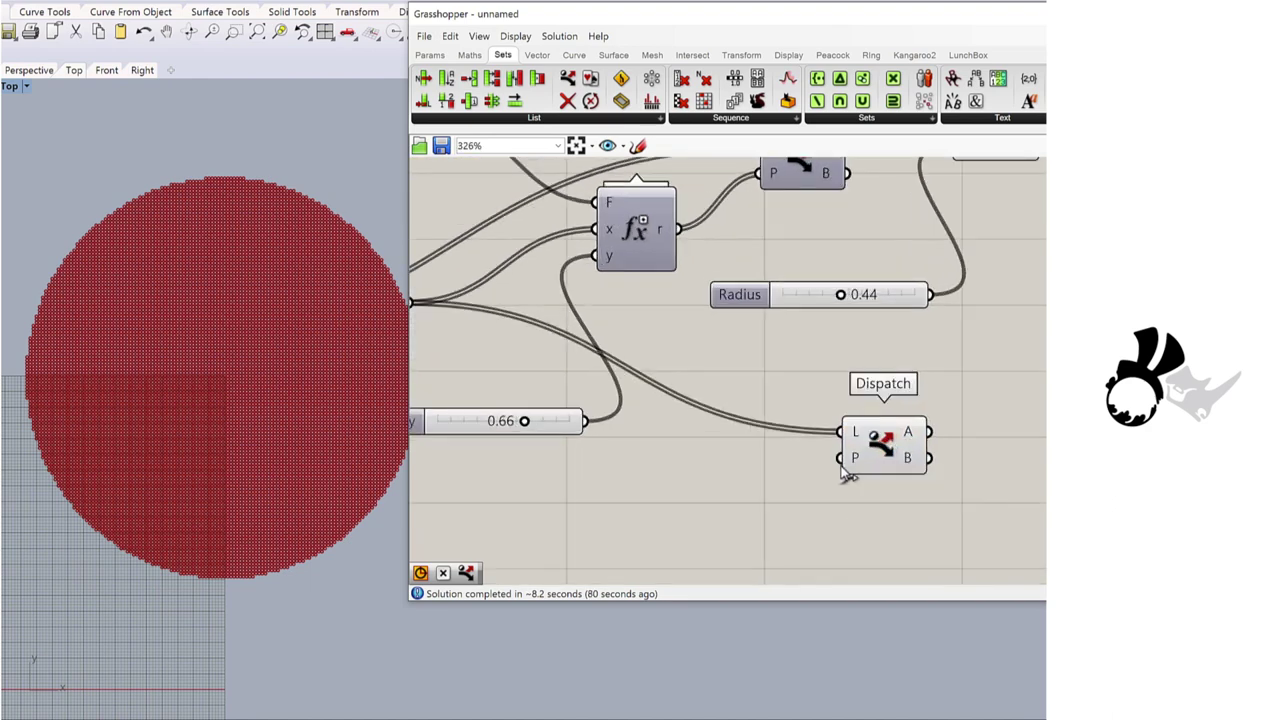
right_click_drag(845, 476, 809, 504)
left_click_drag(805, 486, 644, 272)
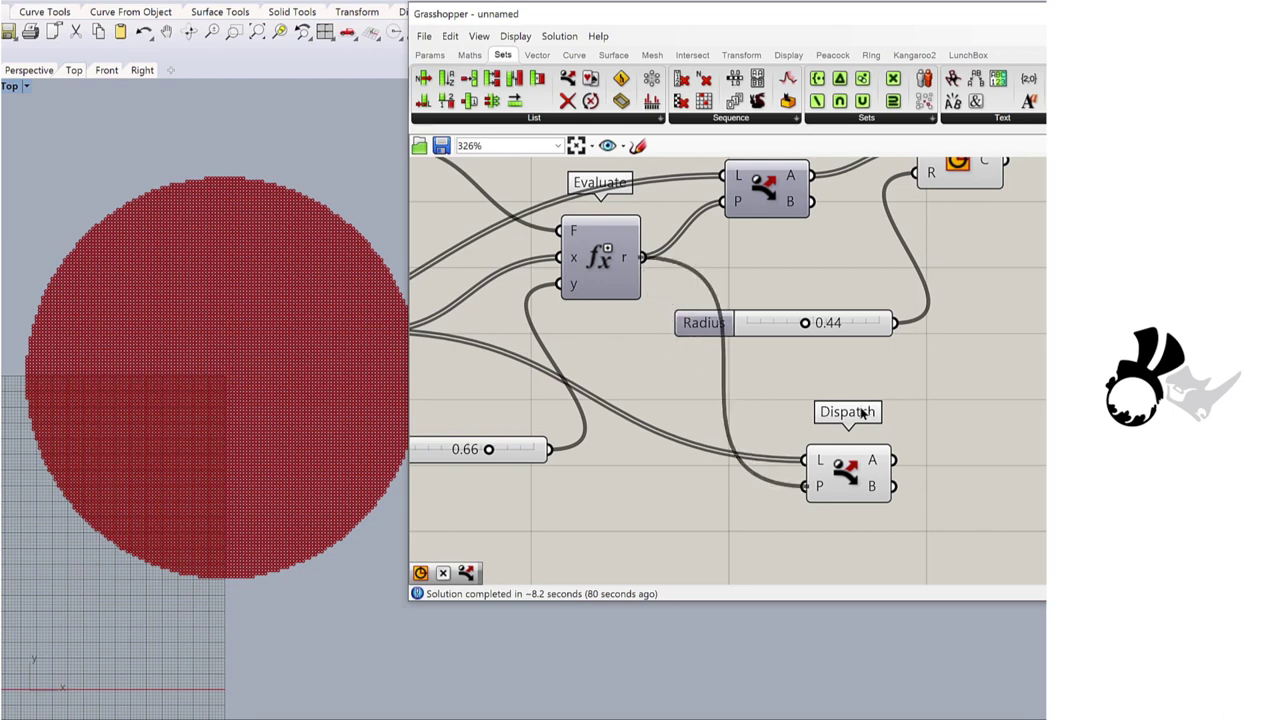
right_click_drag(862, 413, 781, 403)
scroll(826, 449, "up", 2)
right_click_drag(826, 449, 760, 472)
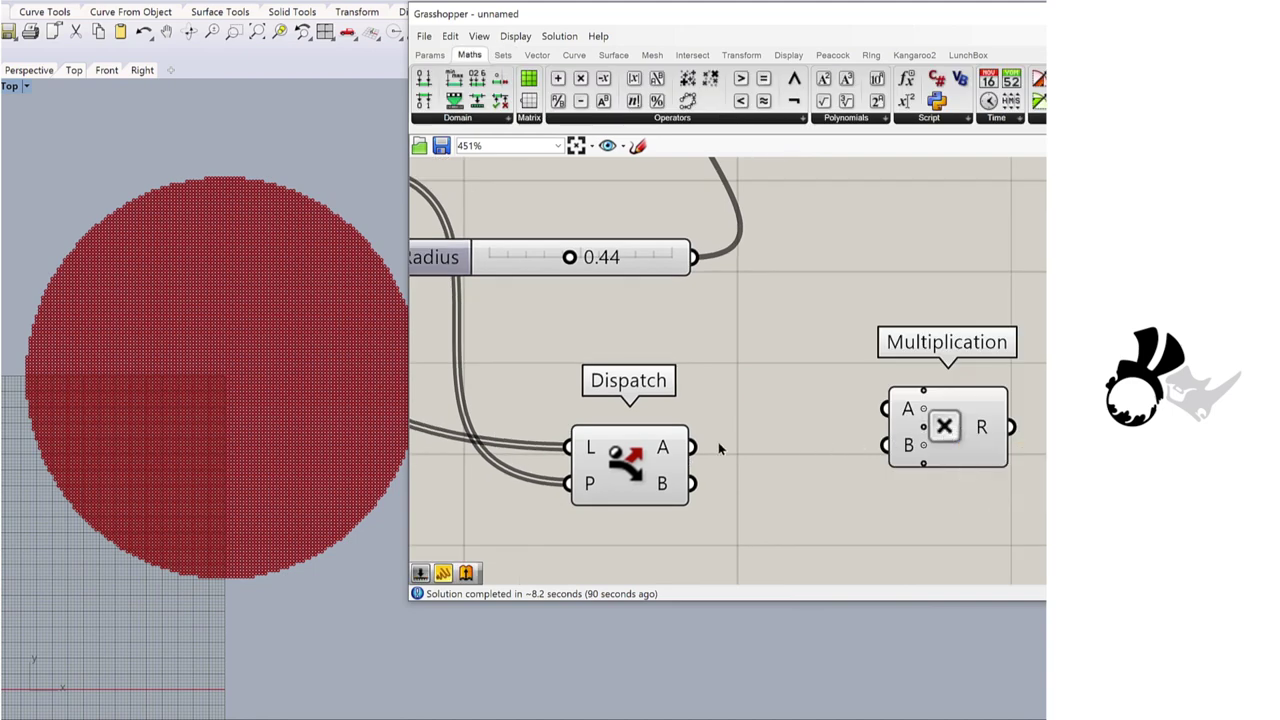
Step: Multiply Dispatch A by a 0.5 Number Slider and feed the product into Circle R
left_click_drag(694, 448, 884, 409)
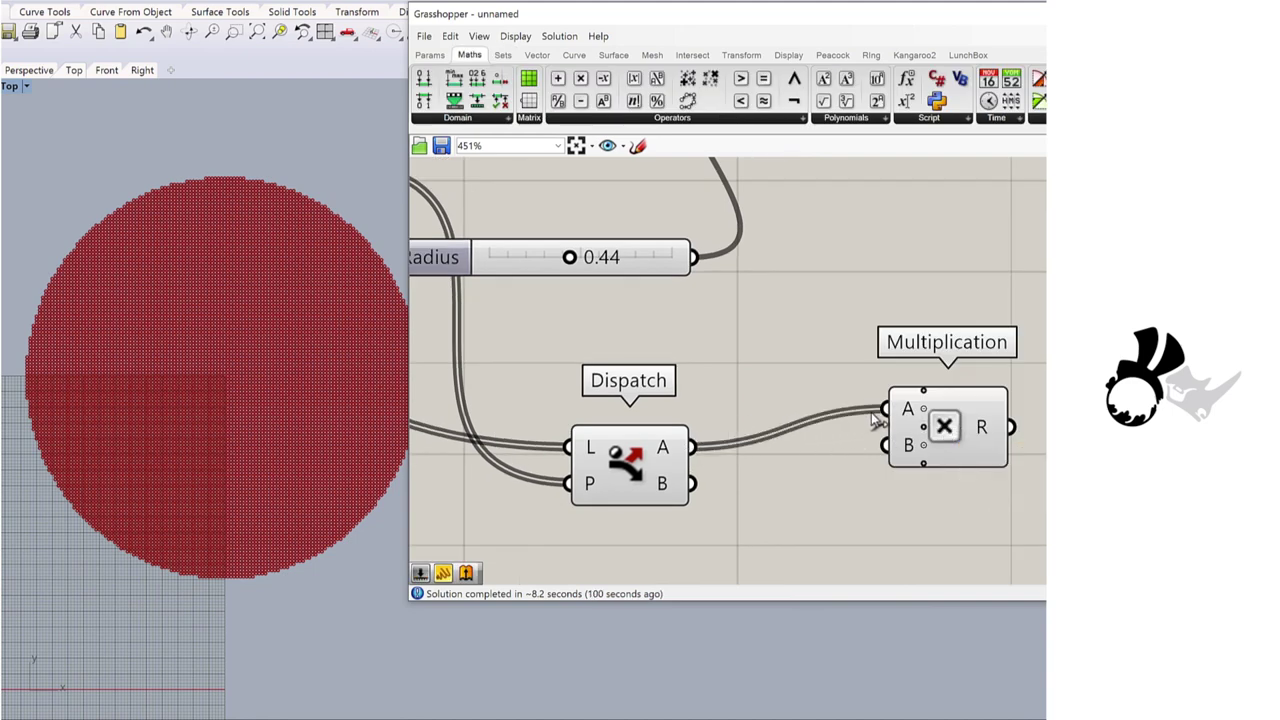
right_click_drag(873, 446, 864, 398)
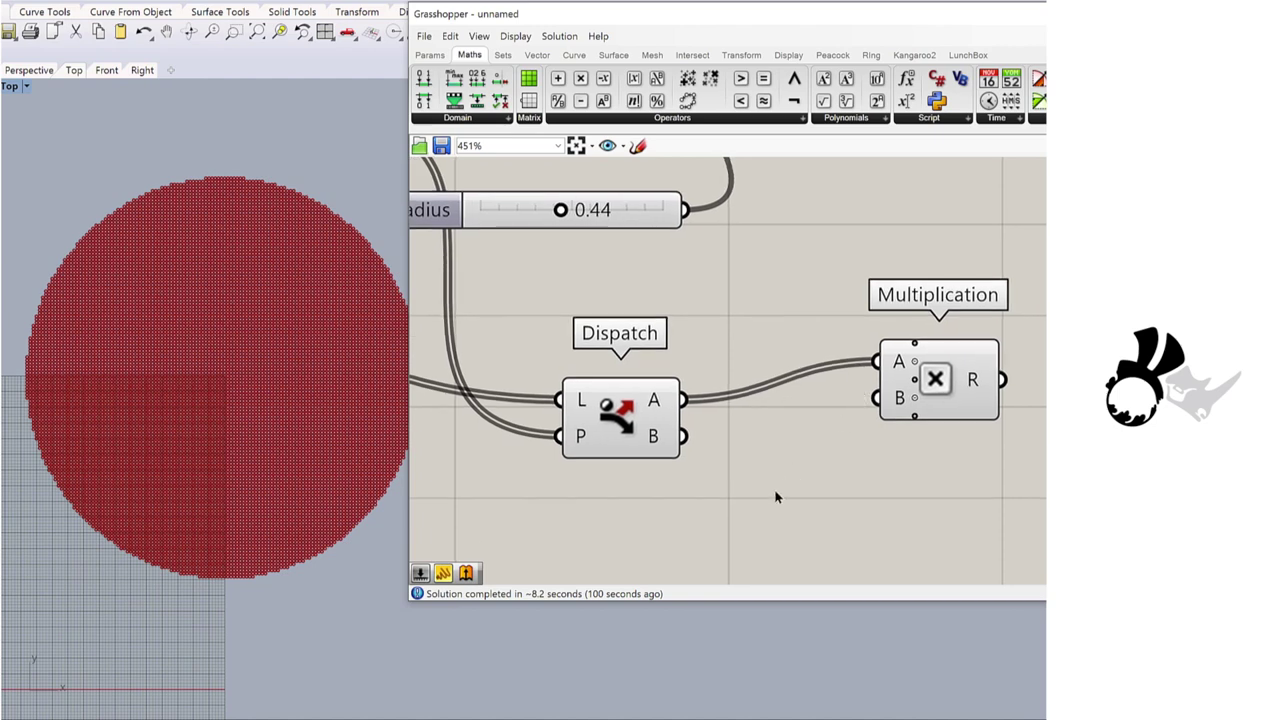
double_click(775, 490)
type("n")
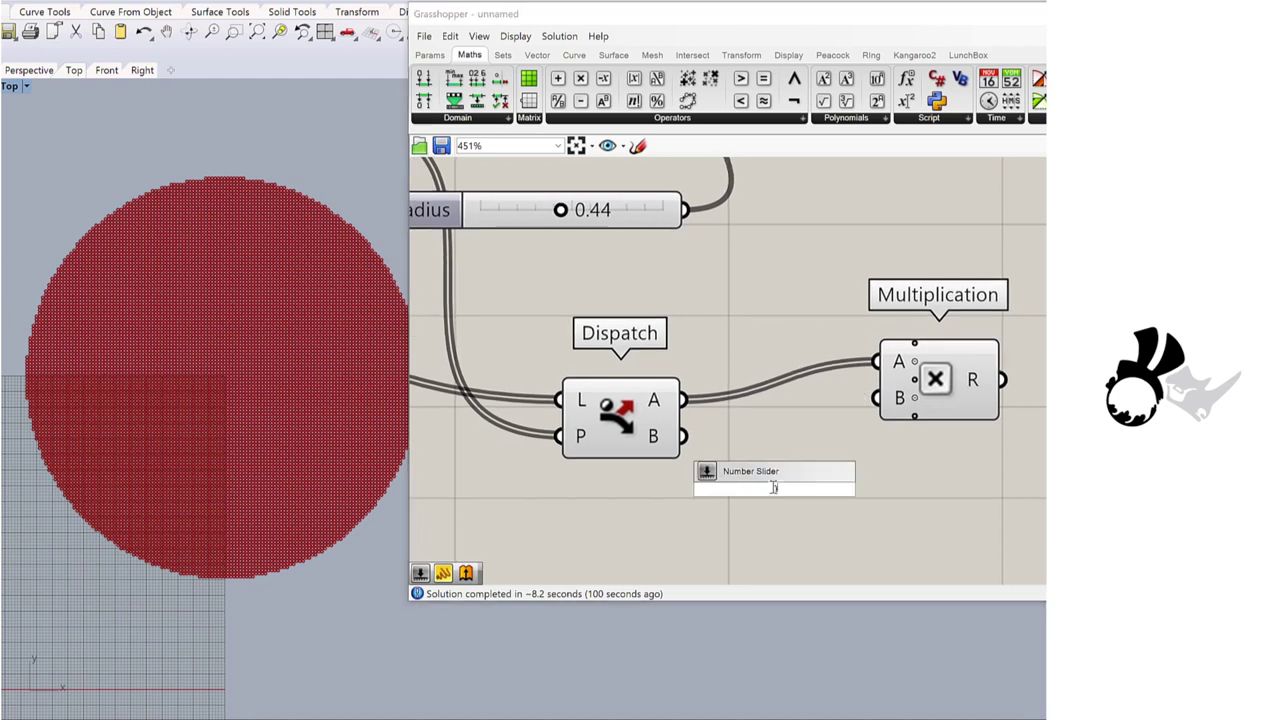
key("Return")
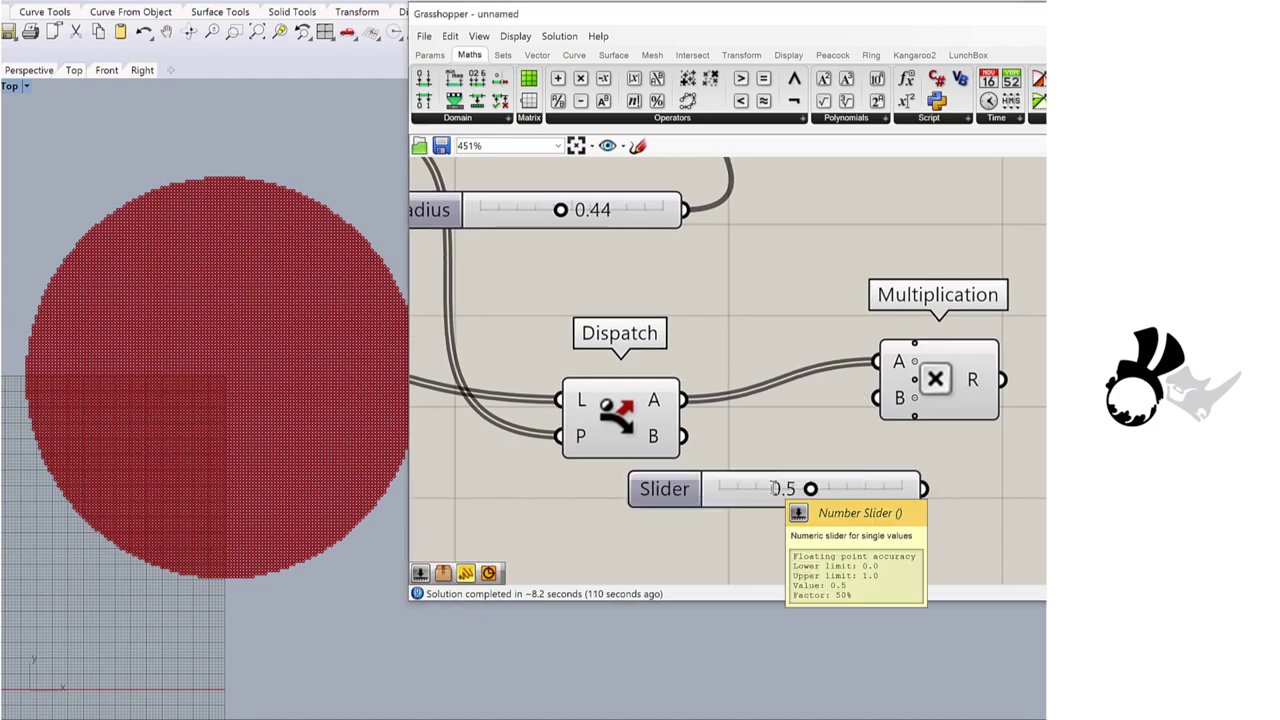
left_click_drag(877, 400, 924, 489)
scroll(758, 322, "down", 4)
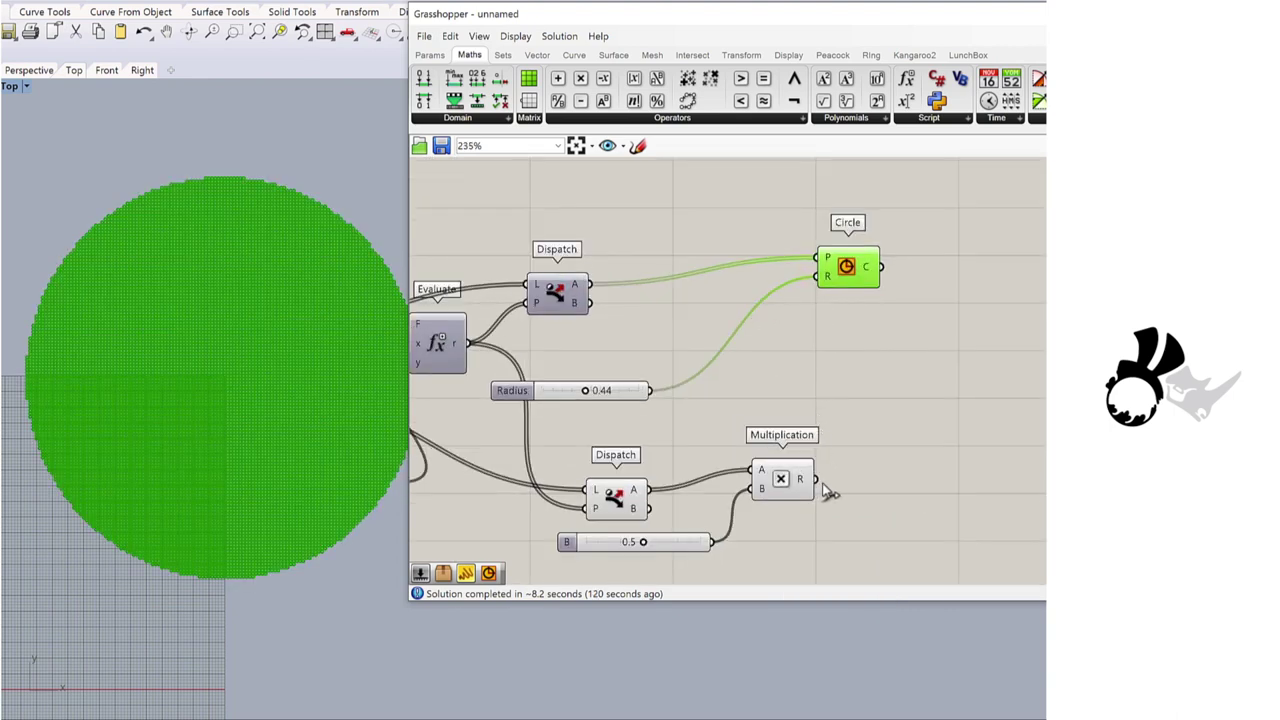
left_click_drag(817, 480, 812, 285)
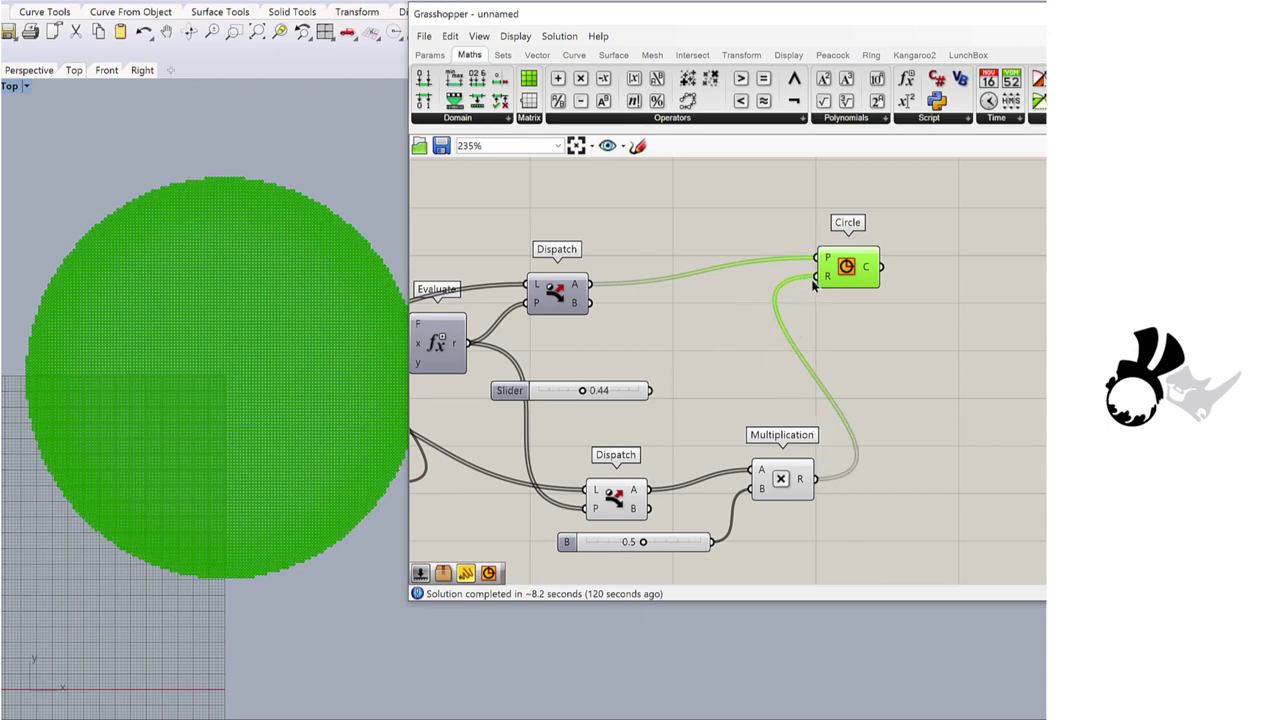
Step: Set the B slider to 2 decimal digits so it reads 0.50
scroll(670, 515, "up", 2)
right_click(672, 513)
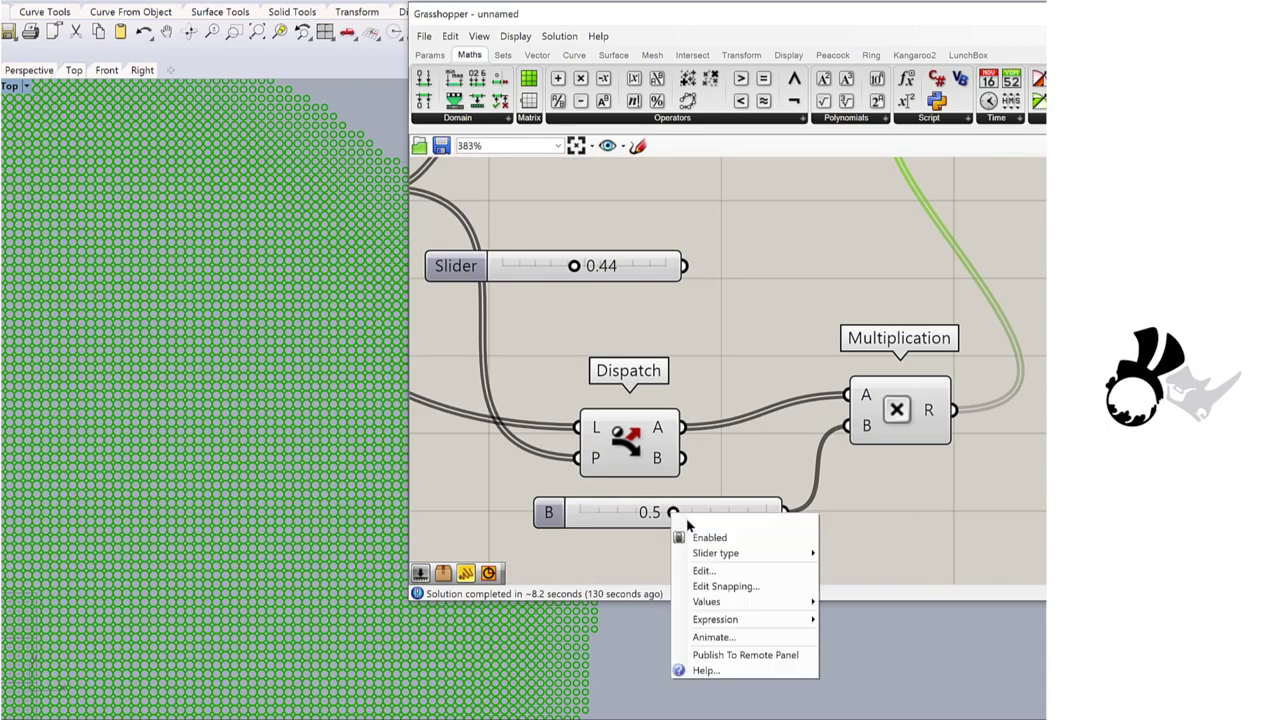
left_click(700, 570)
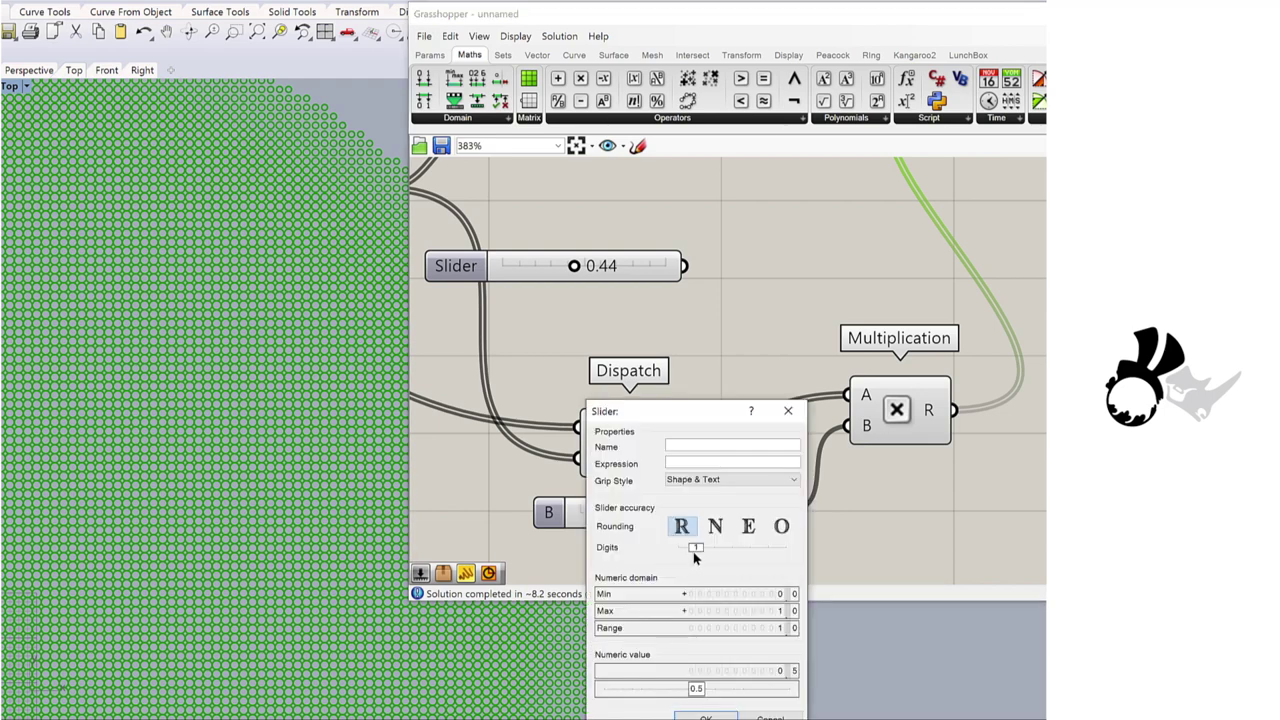
left_click_drag(691, 546, 716, 552)
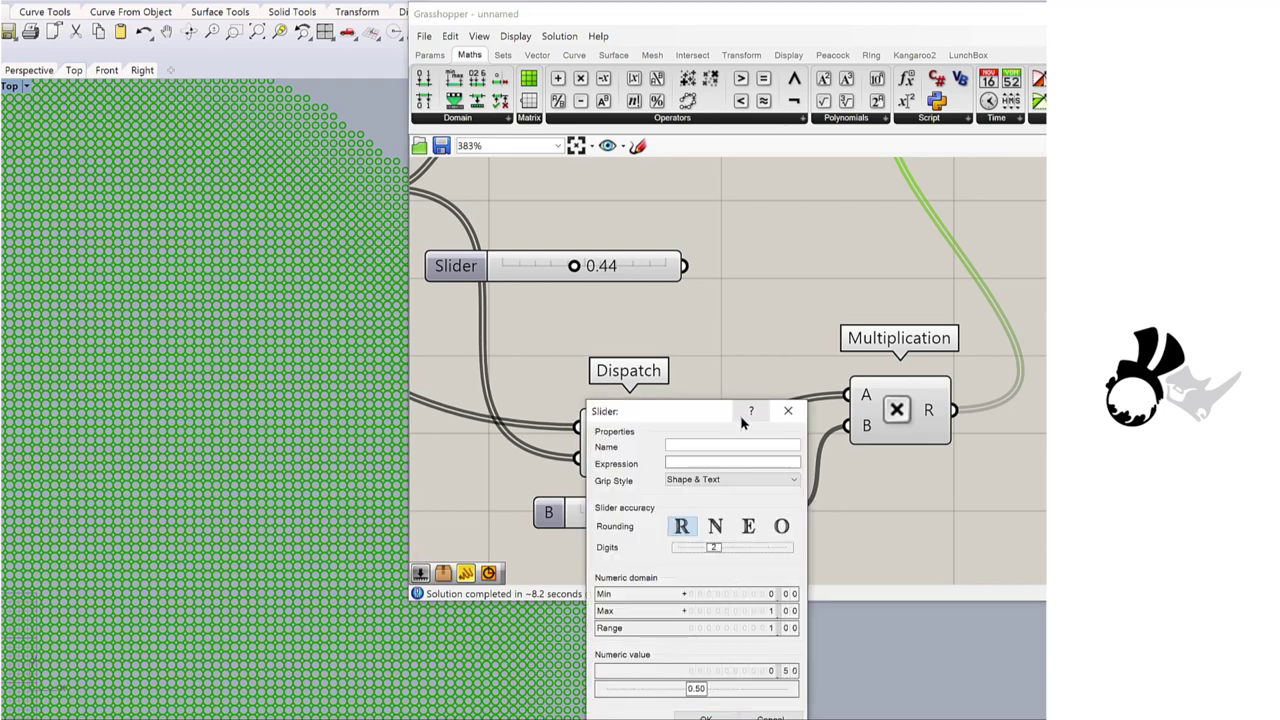
left_click_drag(714, 410, 714, 297)
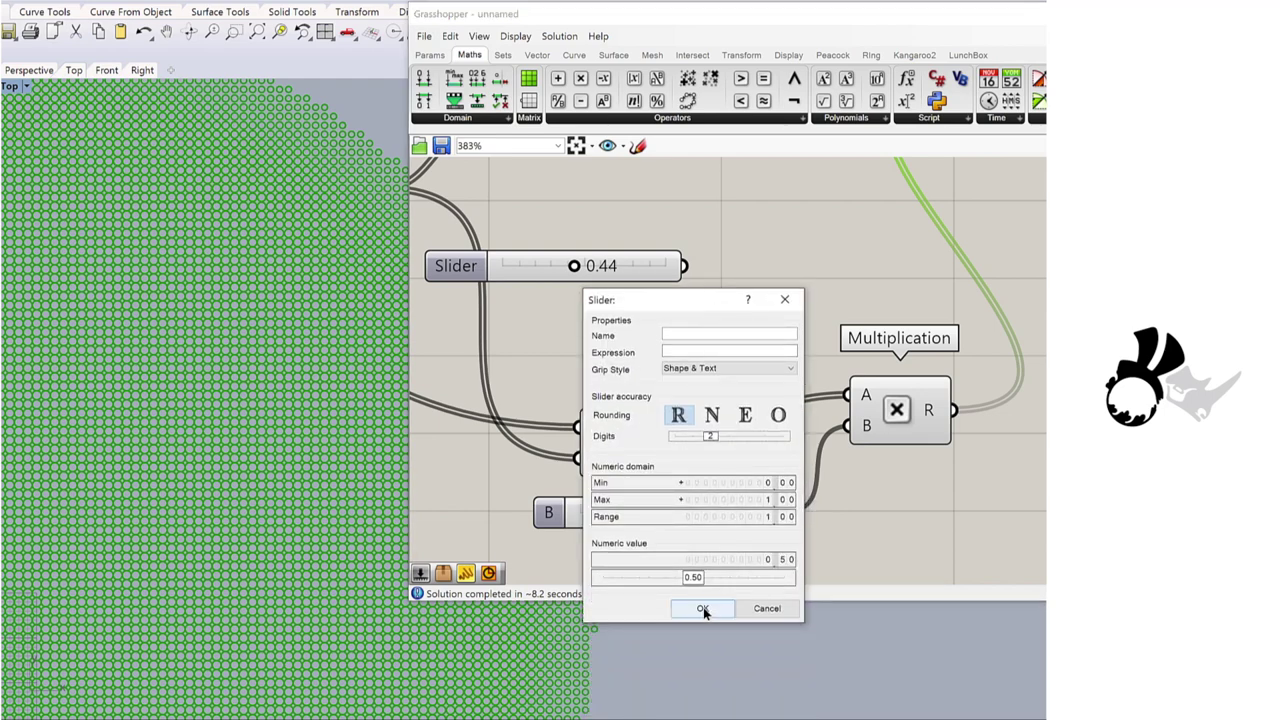
left_click(703, 607)
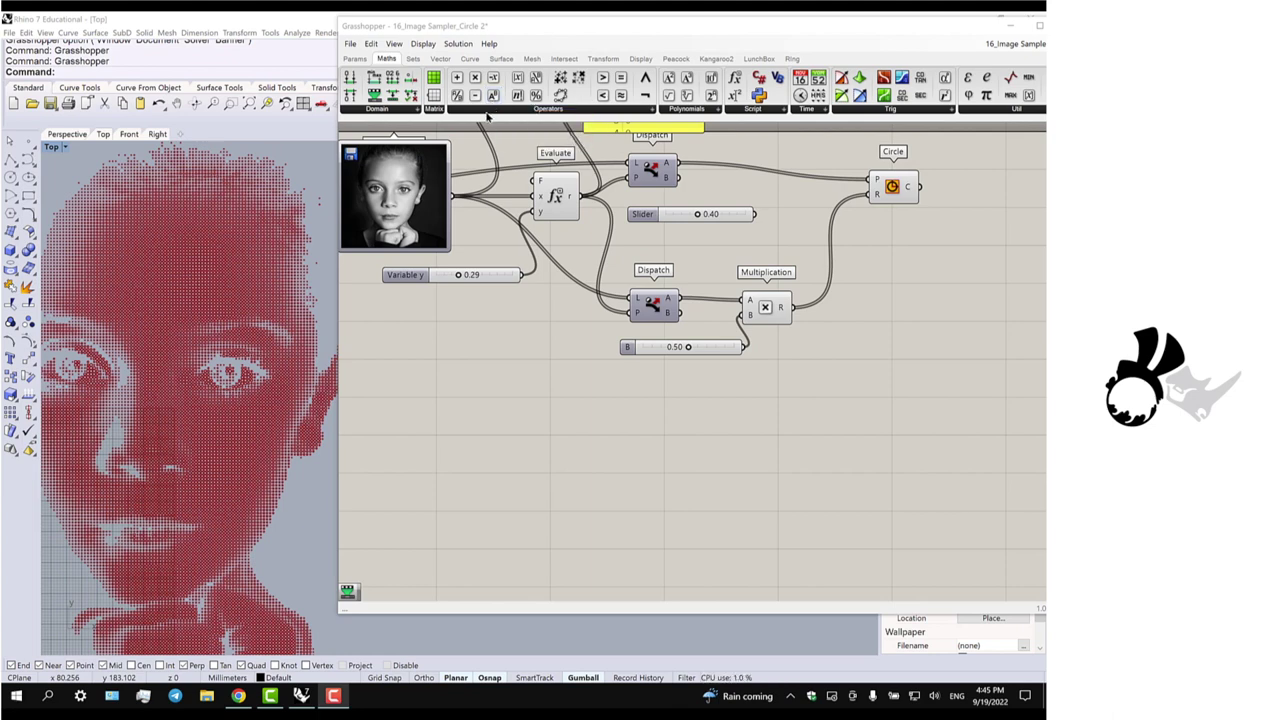
Step: Add Remap Numbers and Bounds, both fed by the Image Sampler brightness values
left_click_drag(488, 117, 546, 396)
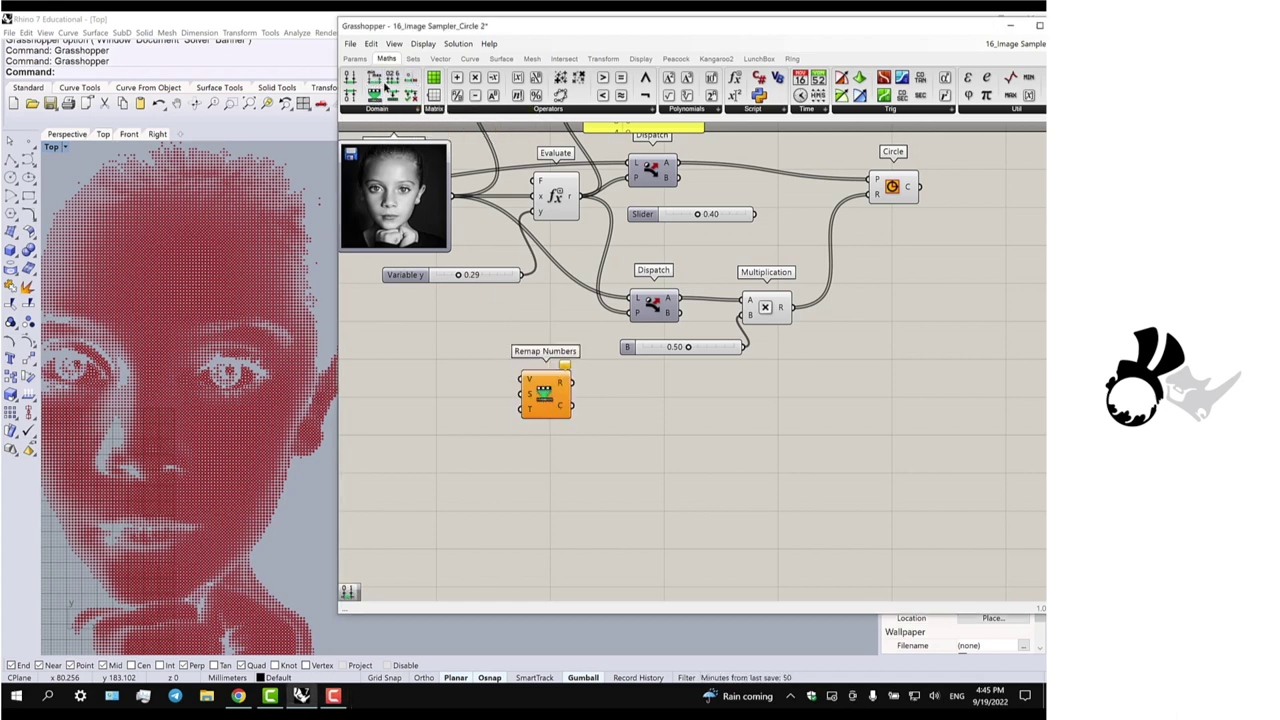
left_click_drag(374, 78, 541, 444)
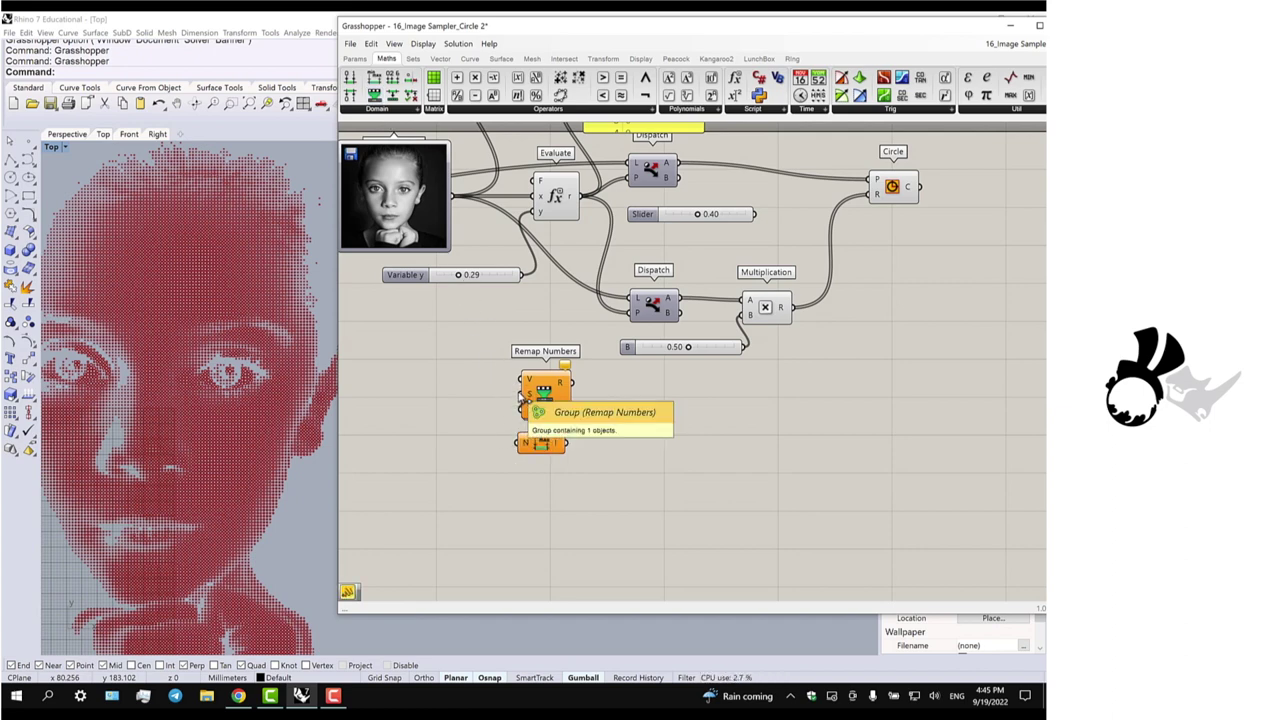
left_click_drag(521, 382, 449, 196)
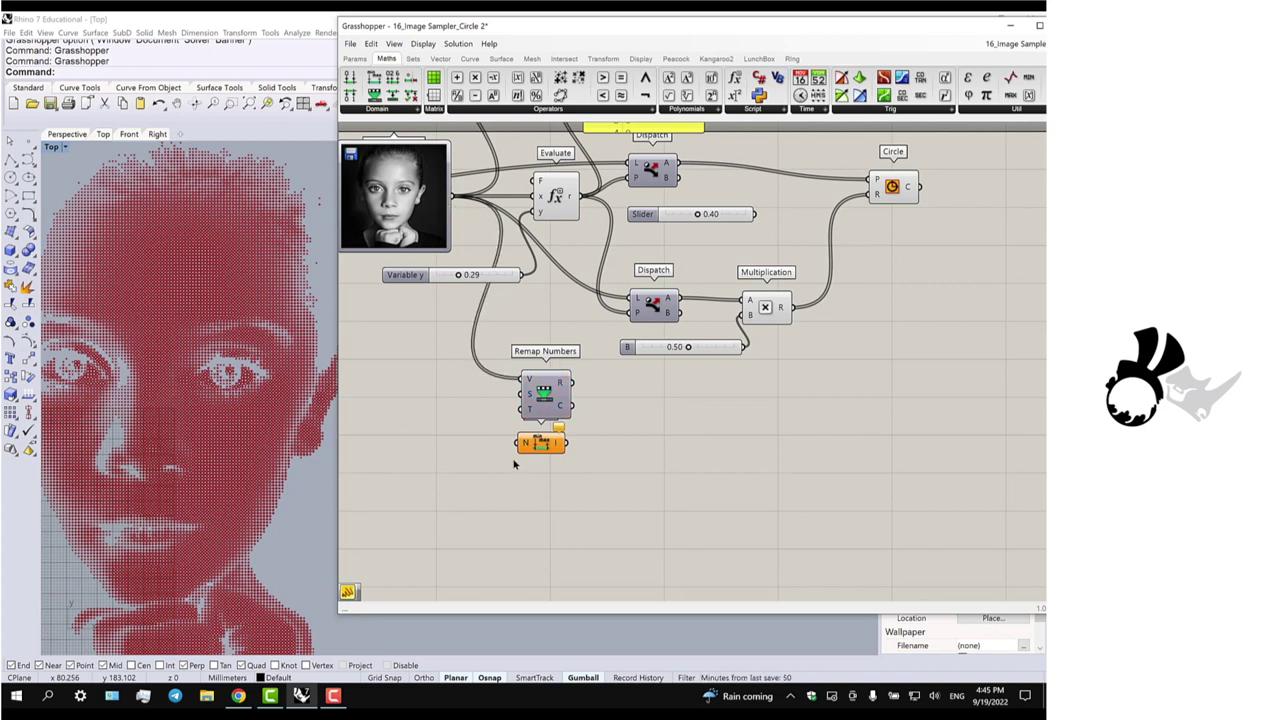
left_click_drag(518, 444, 449, 196)
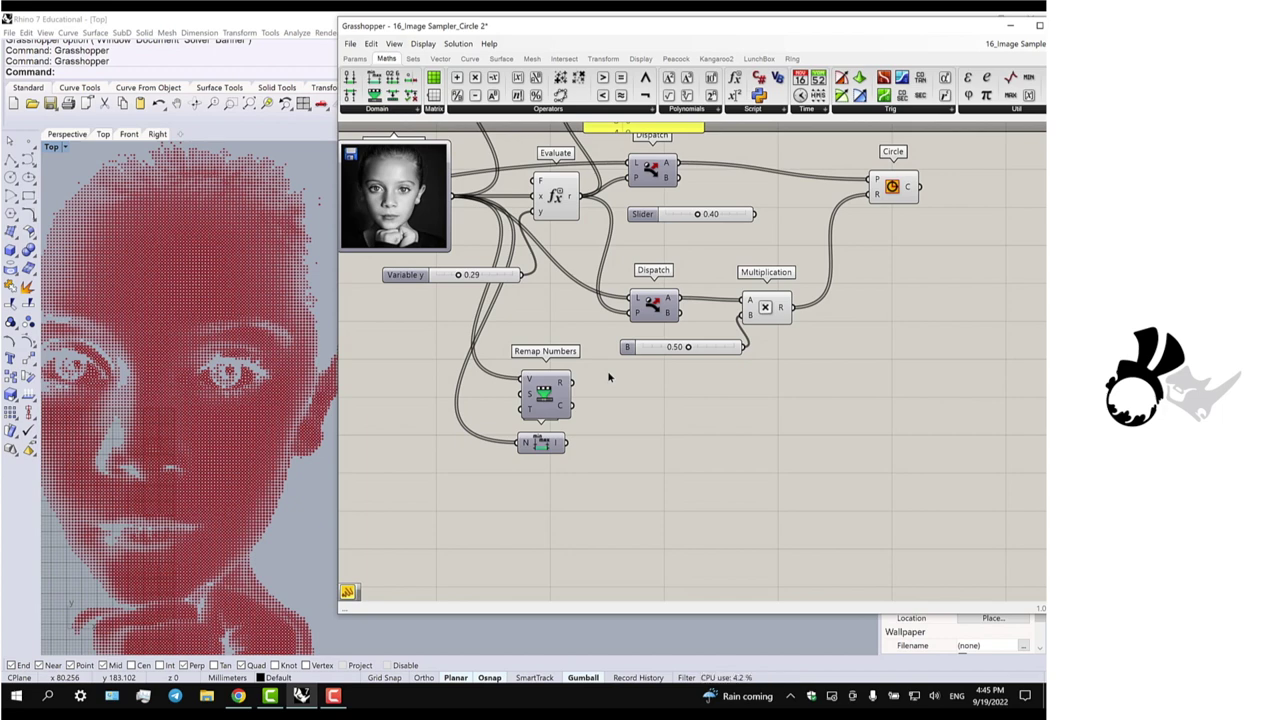
Step: Arrange Bounds beside Remap Numbers and shrink the '0 to 1' panel
left_click(548, 392)
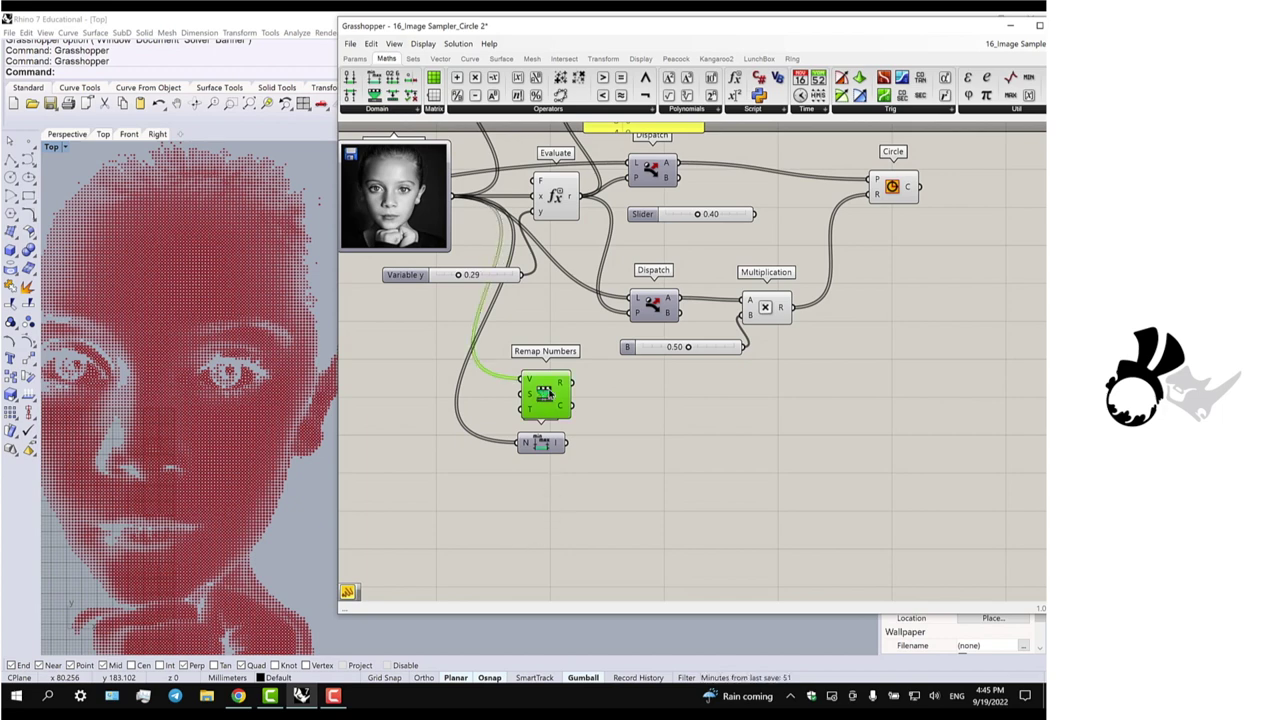
left_click_drag(549, 393, 626, 408)
left_click_drag(541, 446, 600, 411)
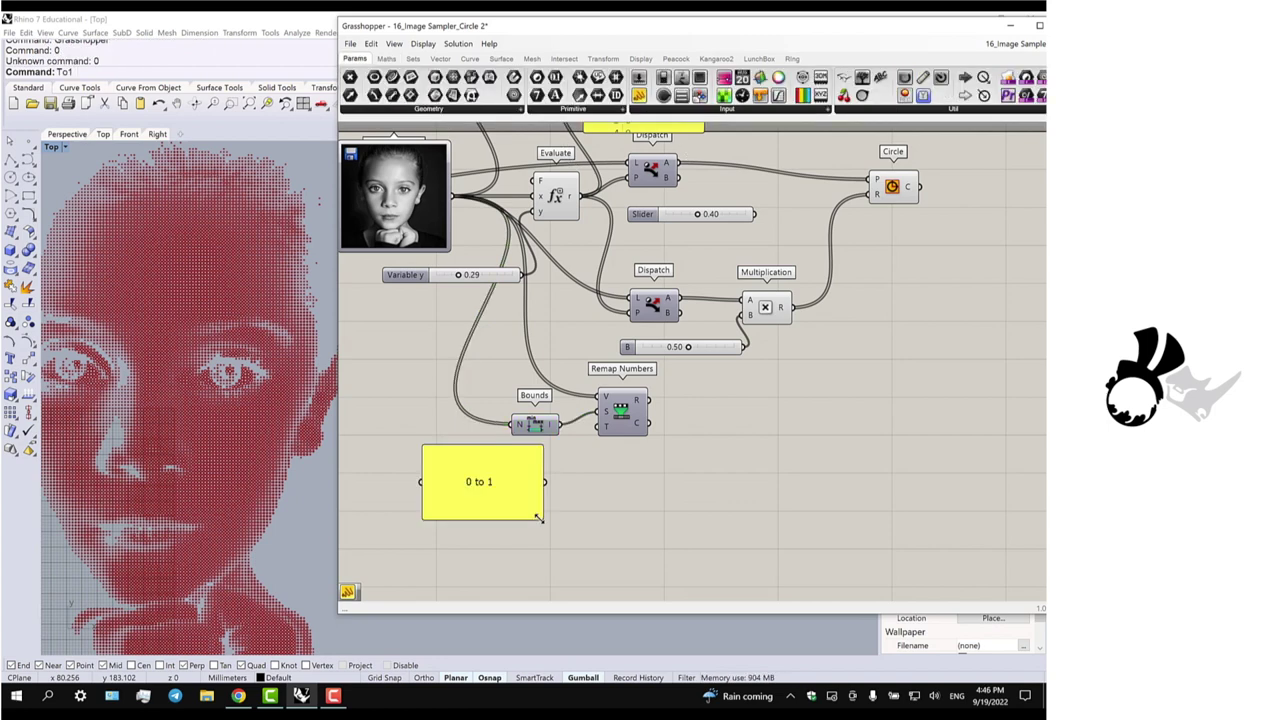
left_click_drag(538, 518, 604, 427)
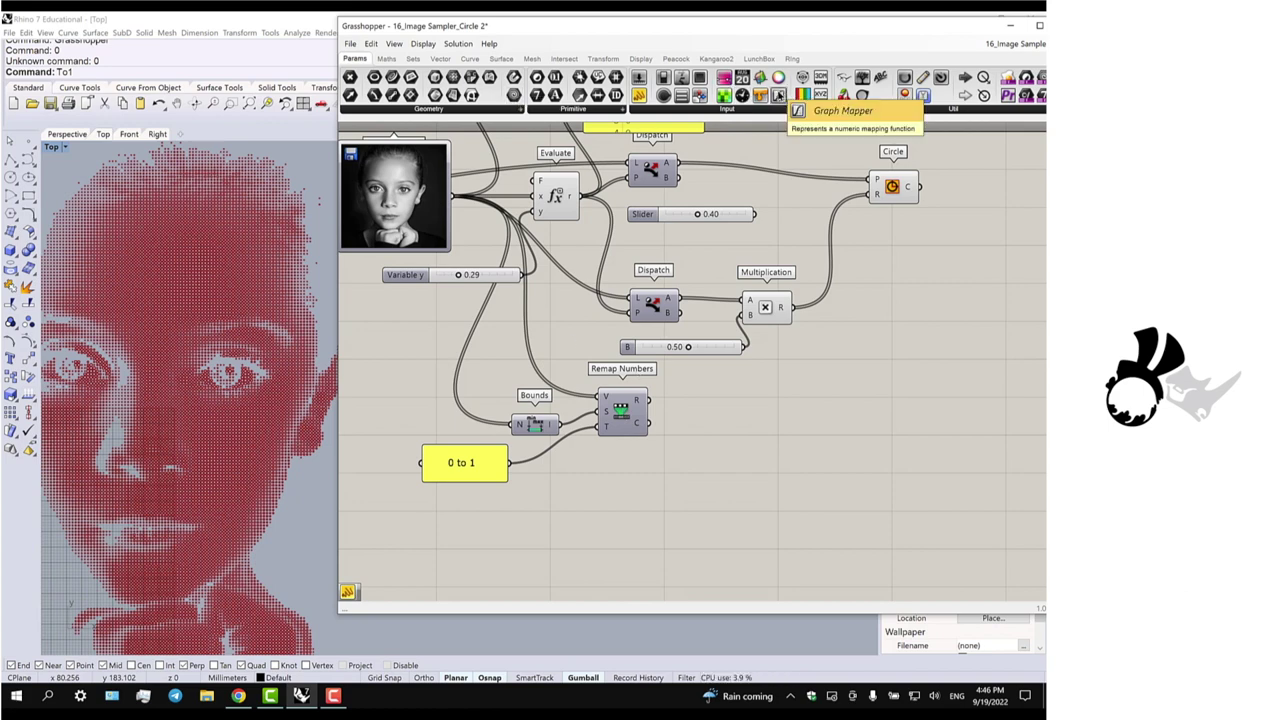
Step: Feed the Remap Numbers output into a new Graph Mapper set to the Bezier graph type
left_click_drag(779, 95, 786, 415)
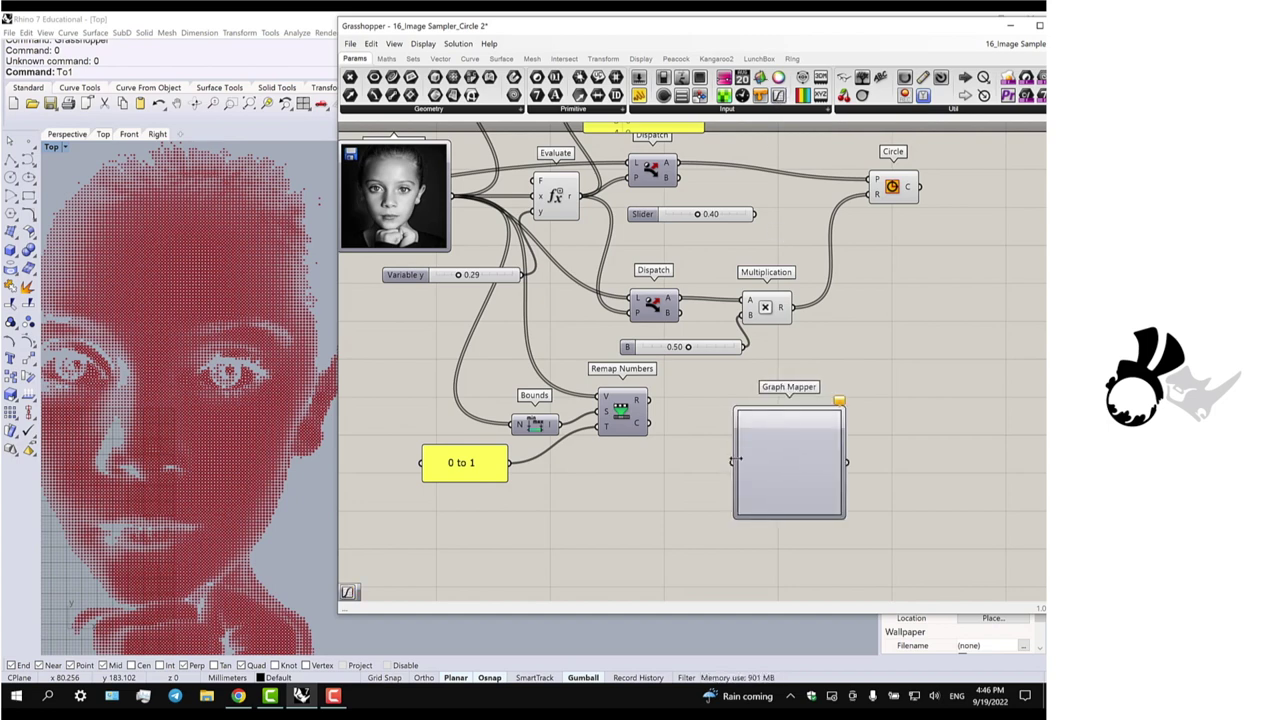
left_click_drag(733, 465, 652, 425)
right_click_drag(776, 443, 658, 370)
right_click(658, 370)
mouse_move(708, 507)
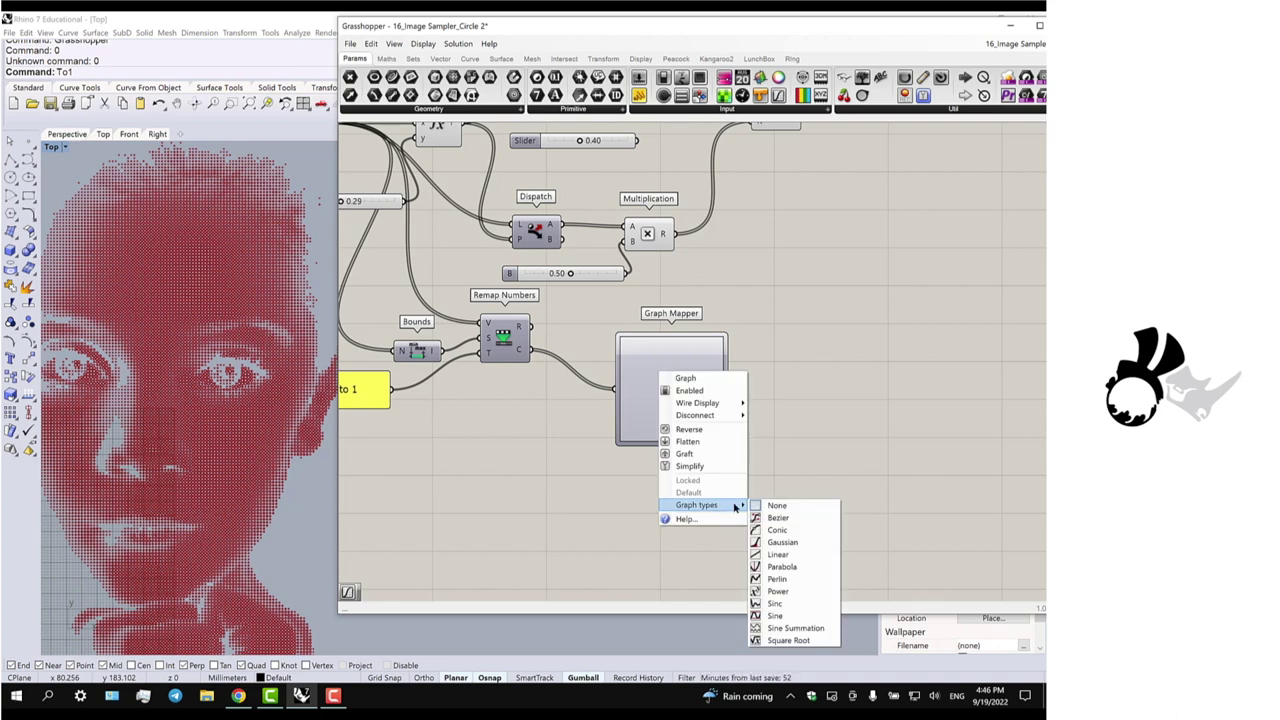
left_click(789, 519)
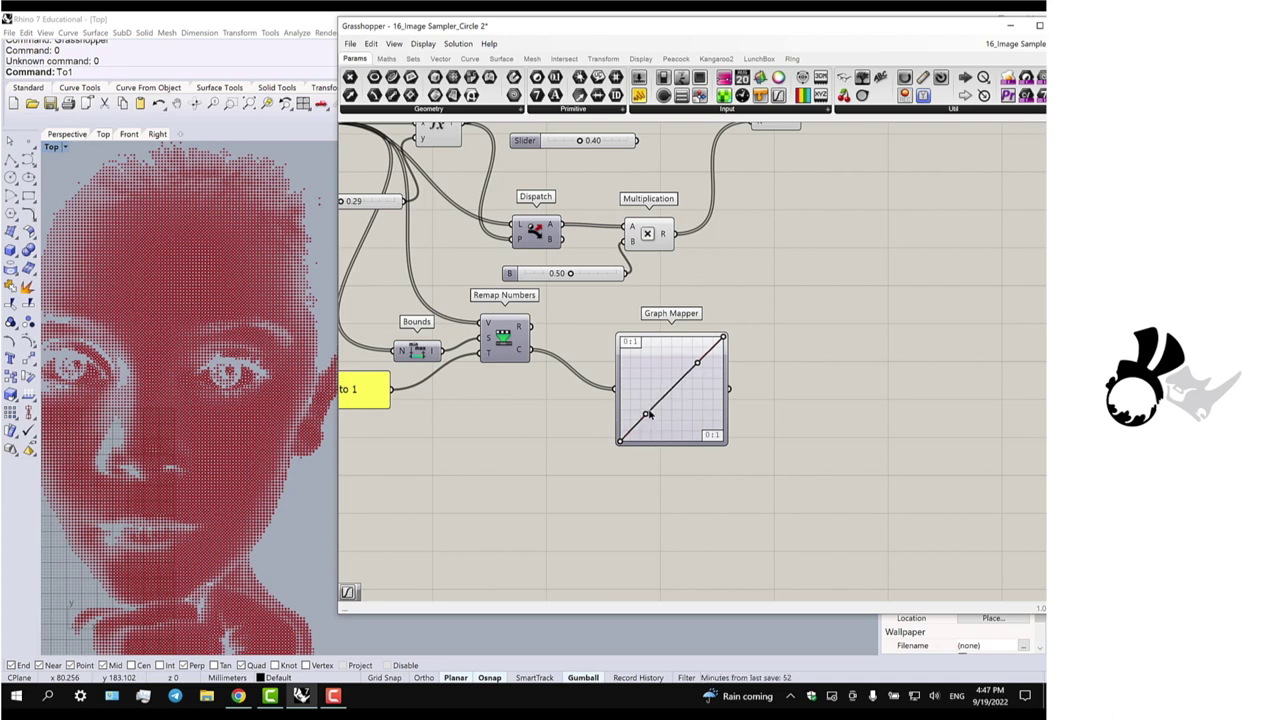
Step: Reshape the Bezier handles in the Graph Editor into an S-curve flattened at the top
mouse_move(648, 414)
left_mouse_down()
mouse_move(678, 387)
mouse_move(655, 431)
left_mouse_up()
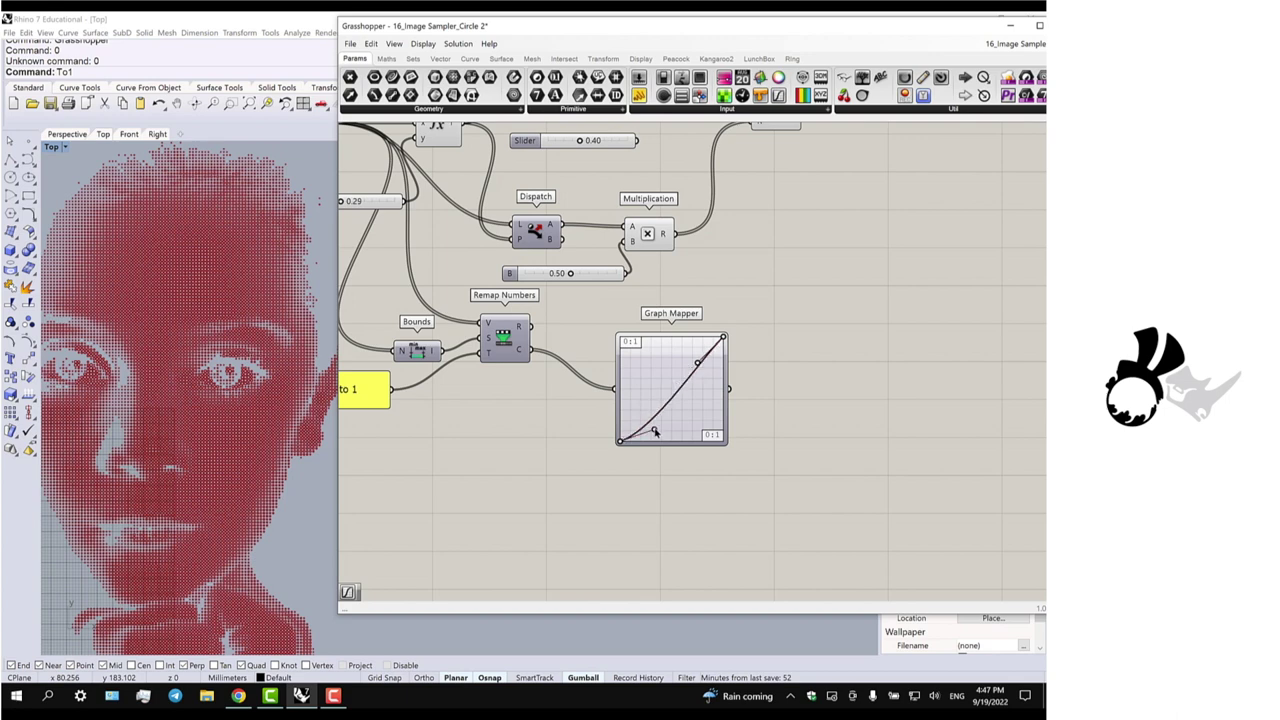
left_click(698, 370)
double_click(681, 350)
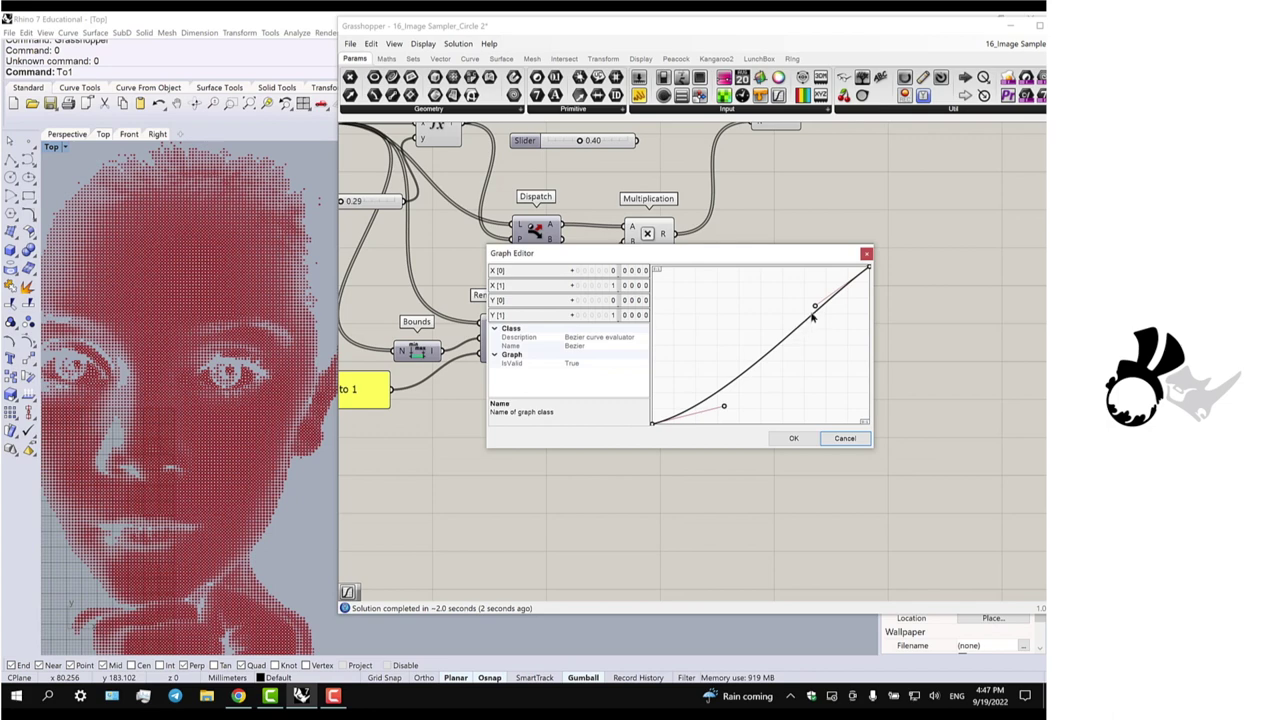
left_click_drag(813, 306, 745, 268)
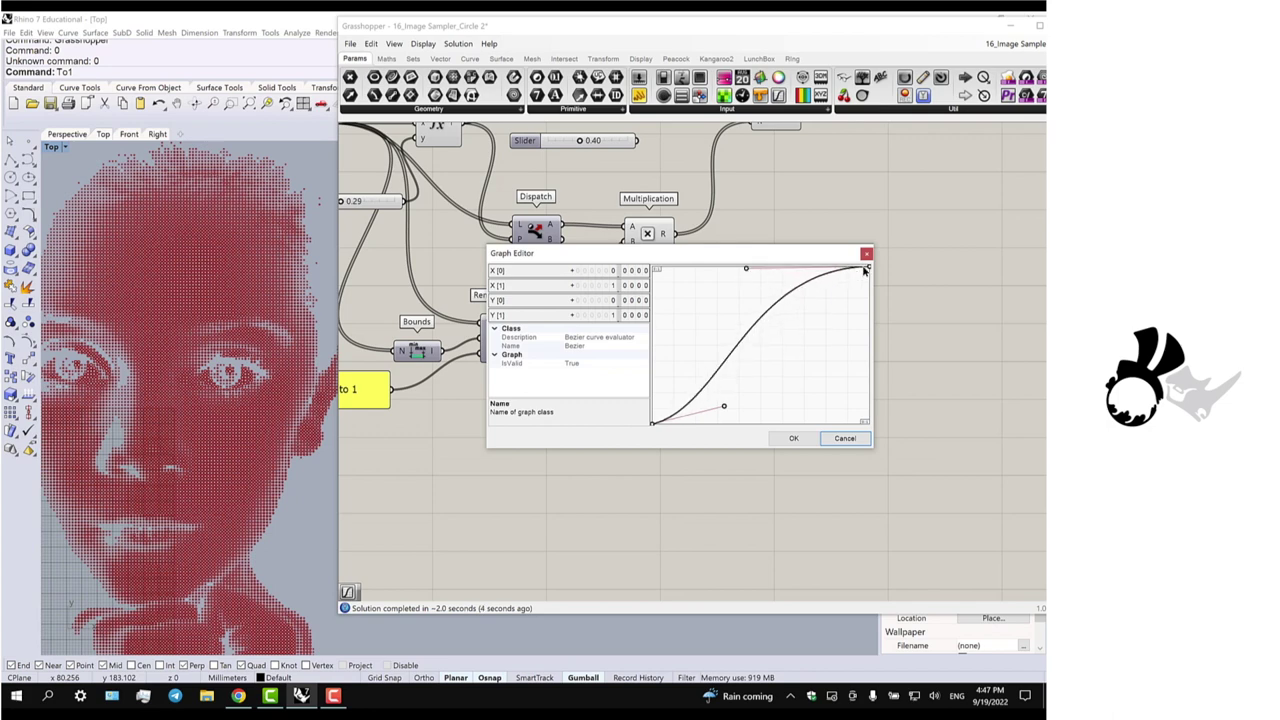
left_click_drag(867, 268, 867, 286)
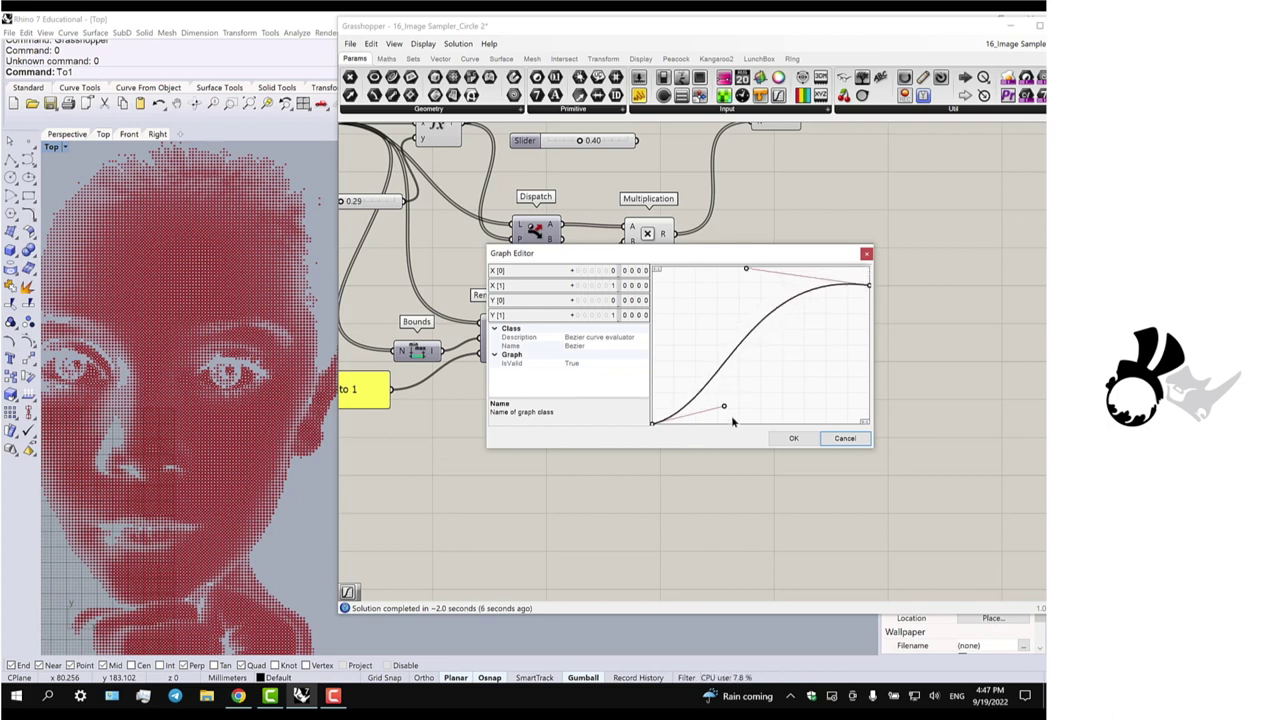
left_click(789, 437)
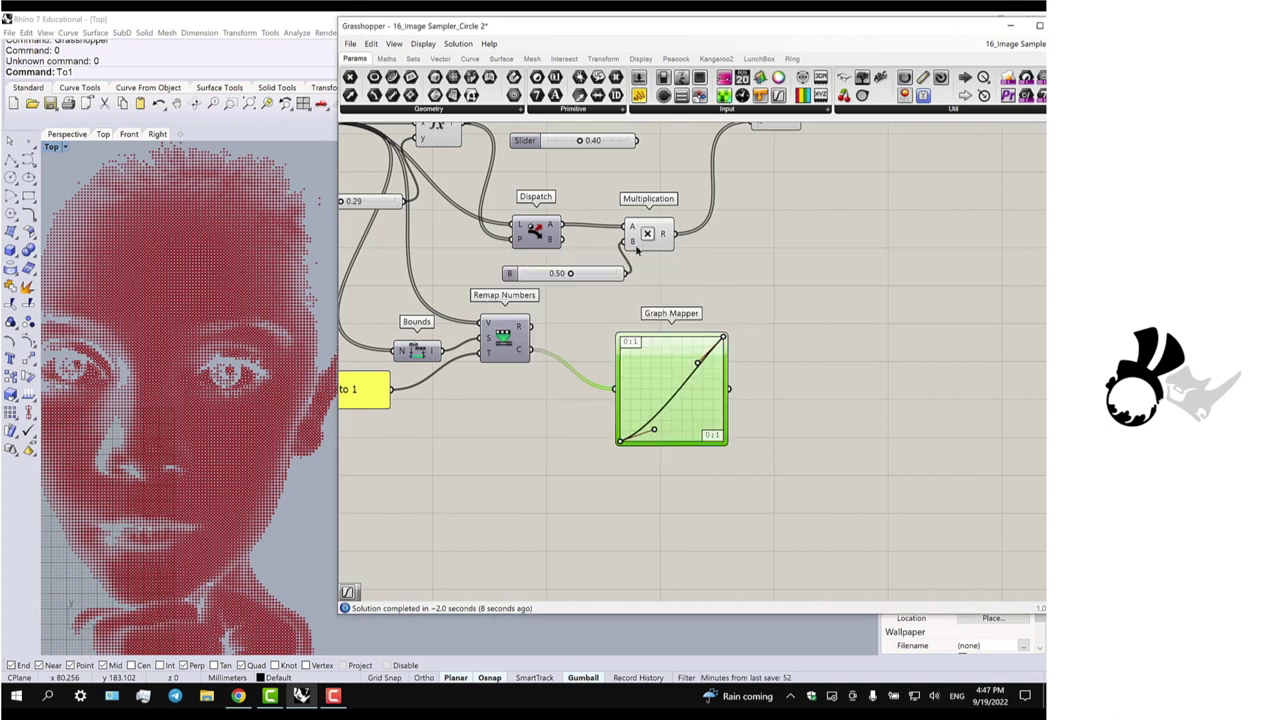
Step: Place a new Circle component and feed the Graph Mapper output into its radius
right_click_drag(527, 589, 517, 603)
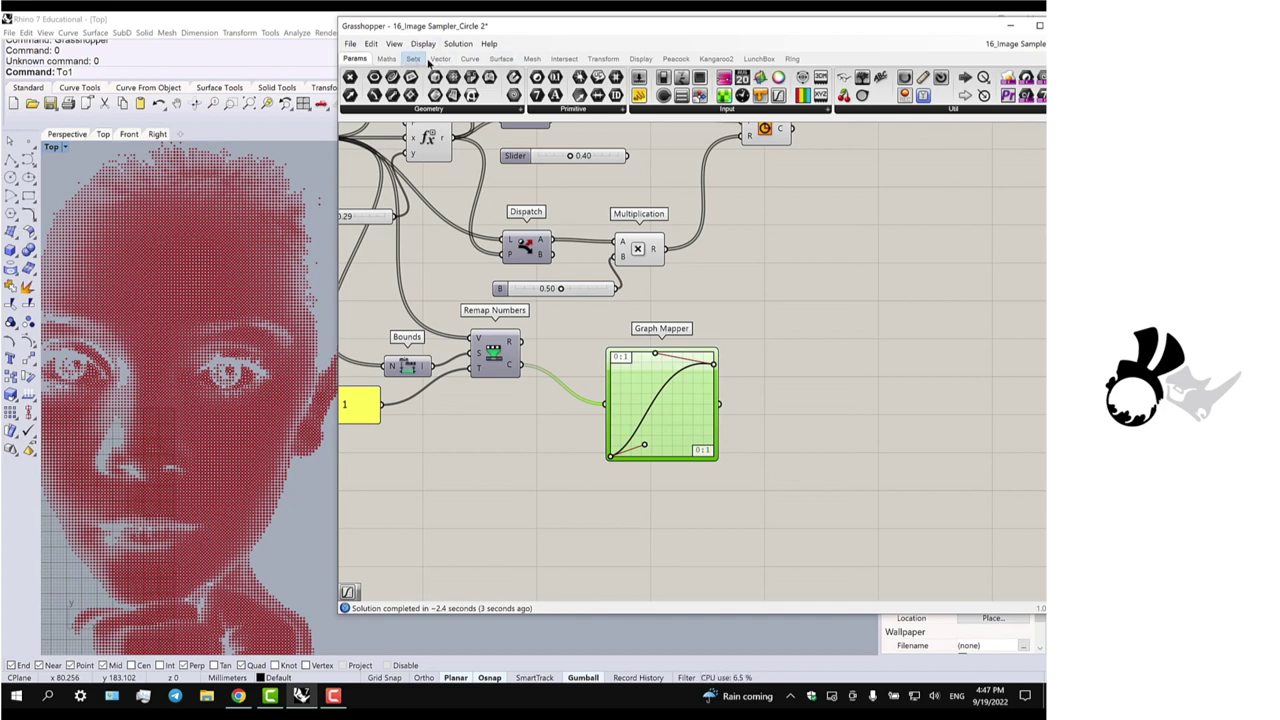
left_click(469, 58)
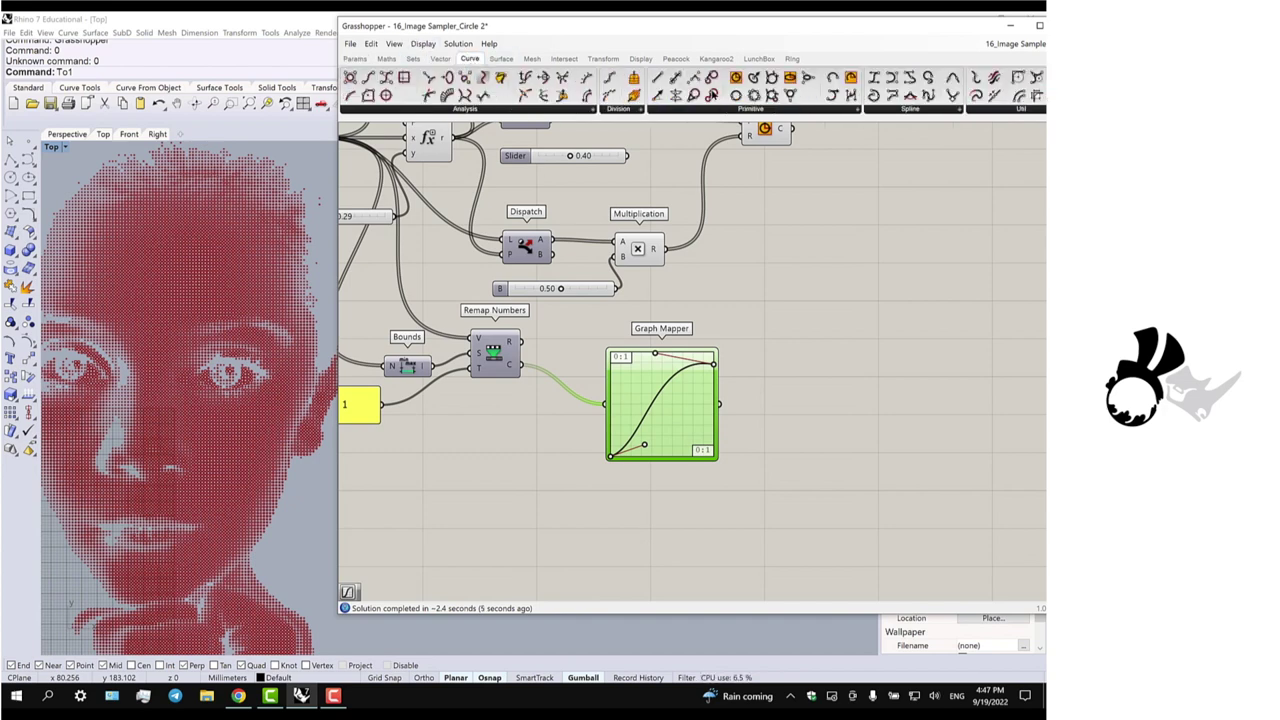
left_click_drag(736, 80, 840, 298)
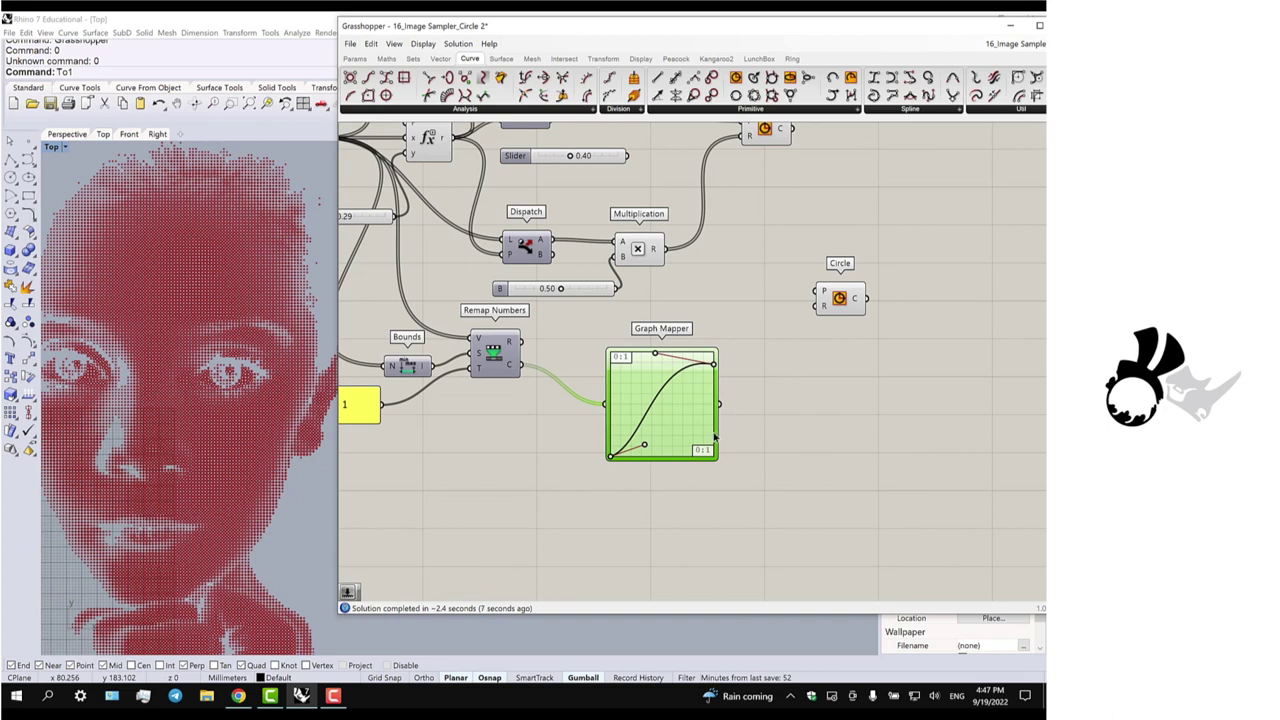
left_click_drag(720, 345, 720, 345)
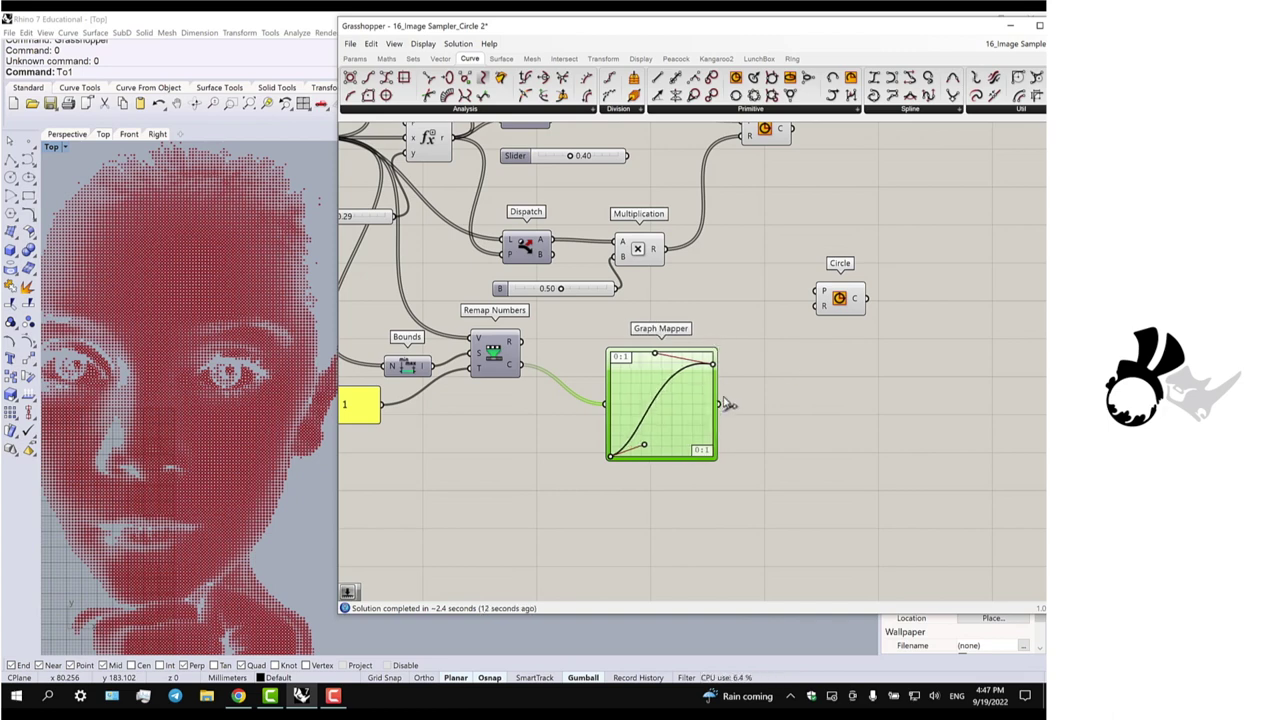
left_click_drag(718, 403, 818, 295)
Step: Connect the Construct Point output to the new Circle's centre input
scroll(820, 298, "down", 3)
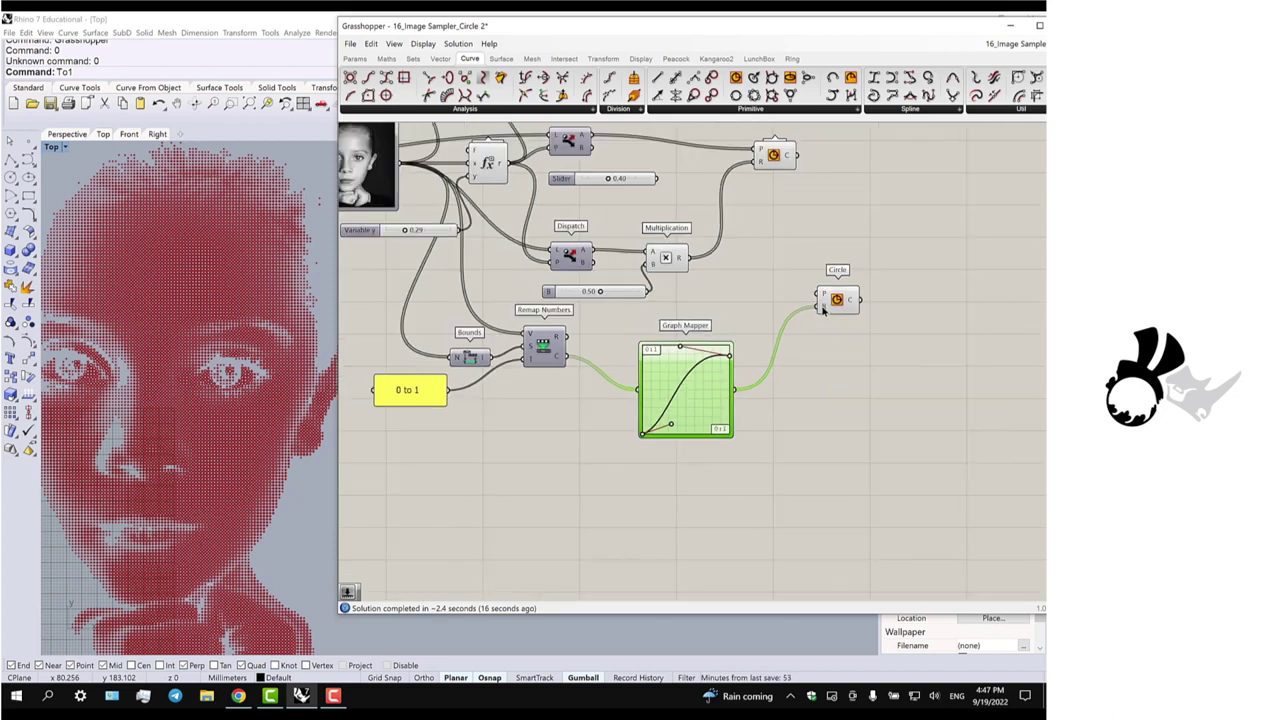
scroll(822, 308, "up", 1)
scroll(782, 297, "down", 1)
right_click_drag(824, 312, 857, 320)
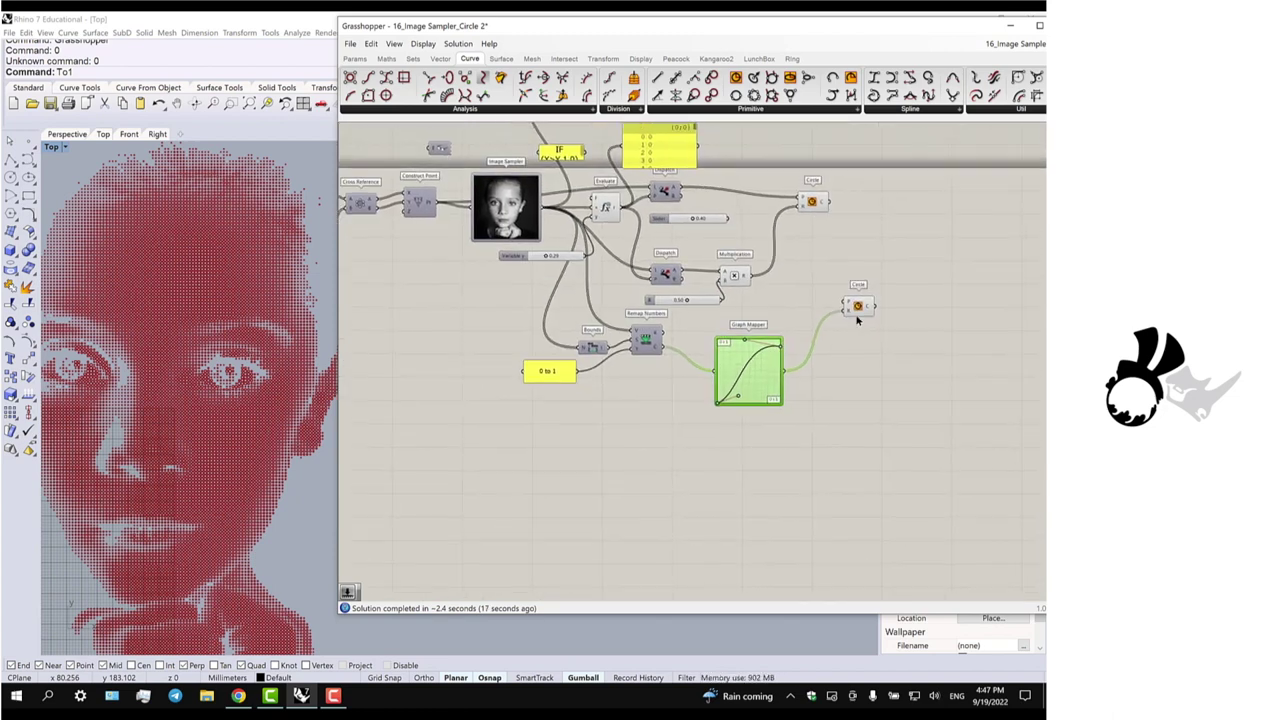
left_click_drag(849, 304, 444, 206)
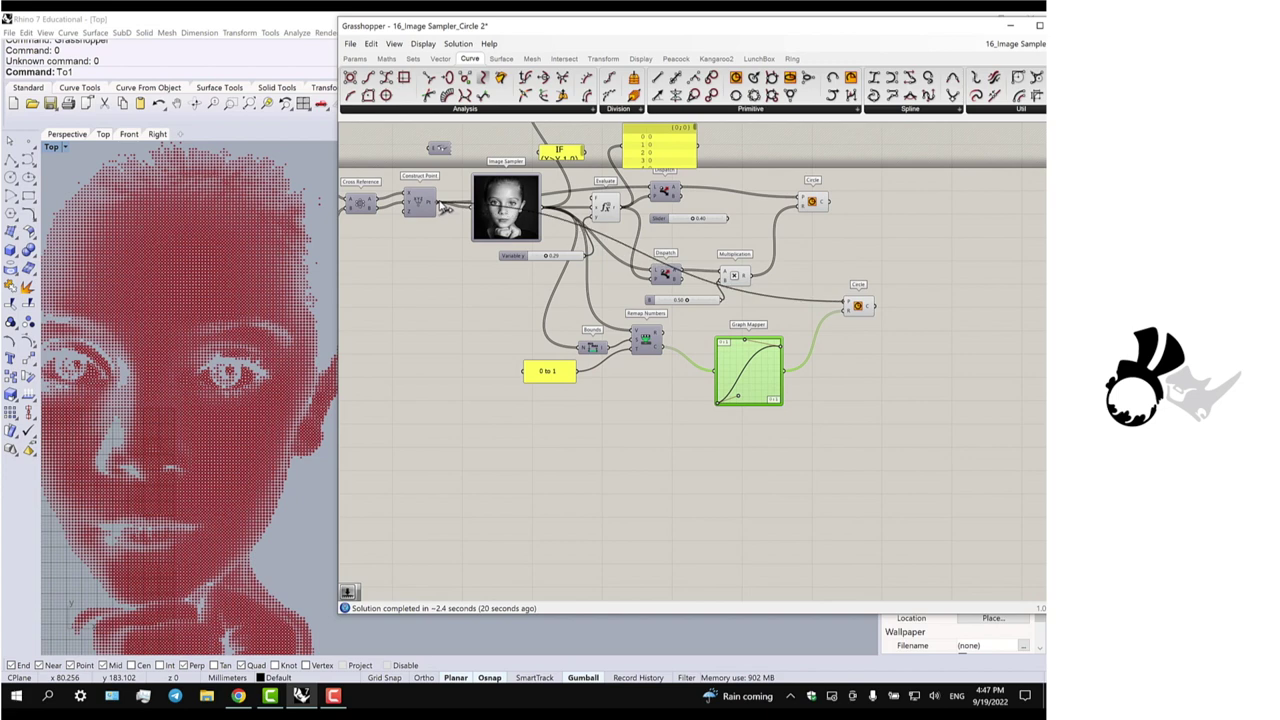
double_click(538, 375)
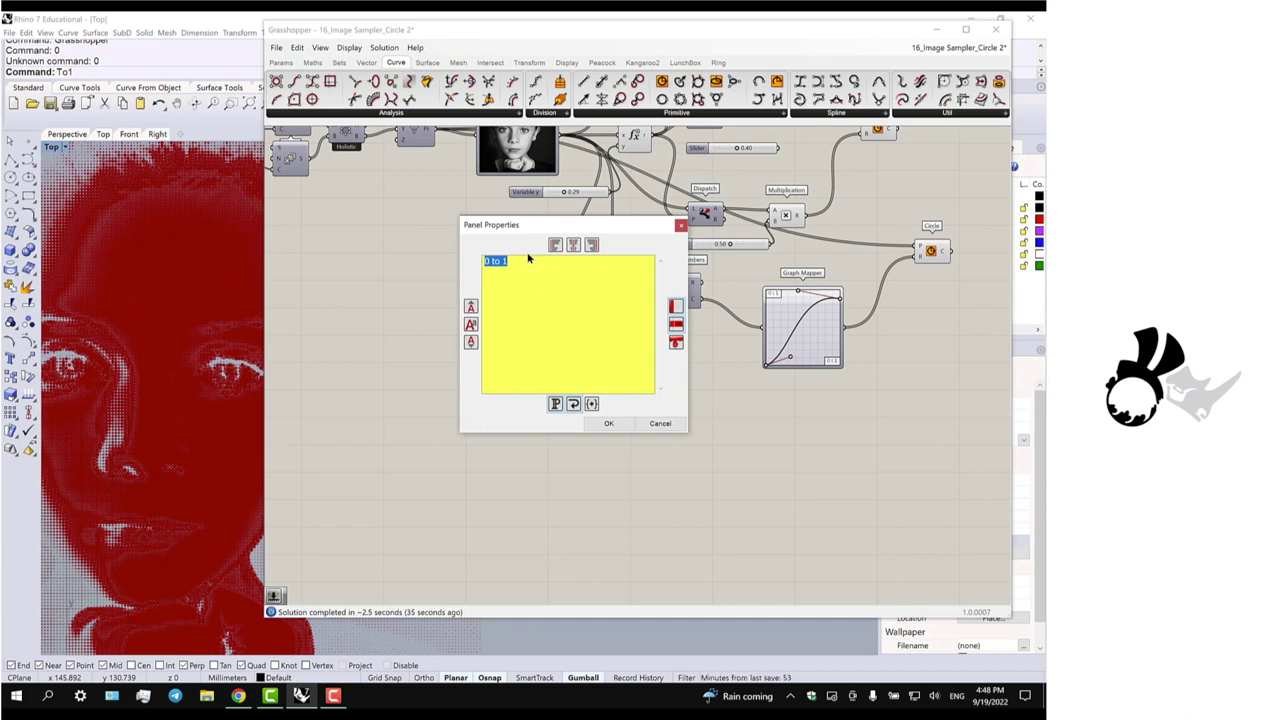
type("1 to")
left_click(610, 424)
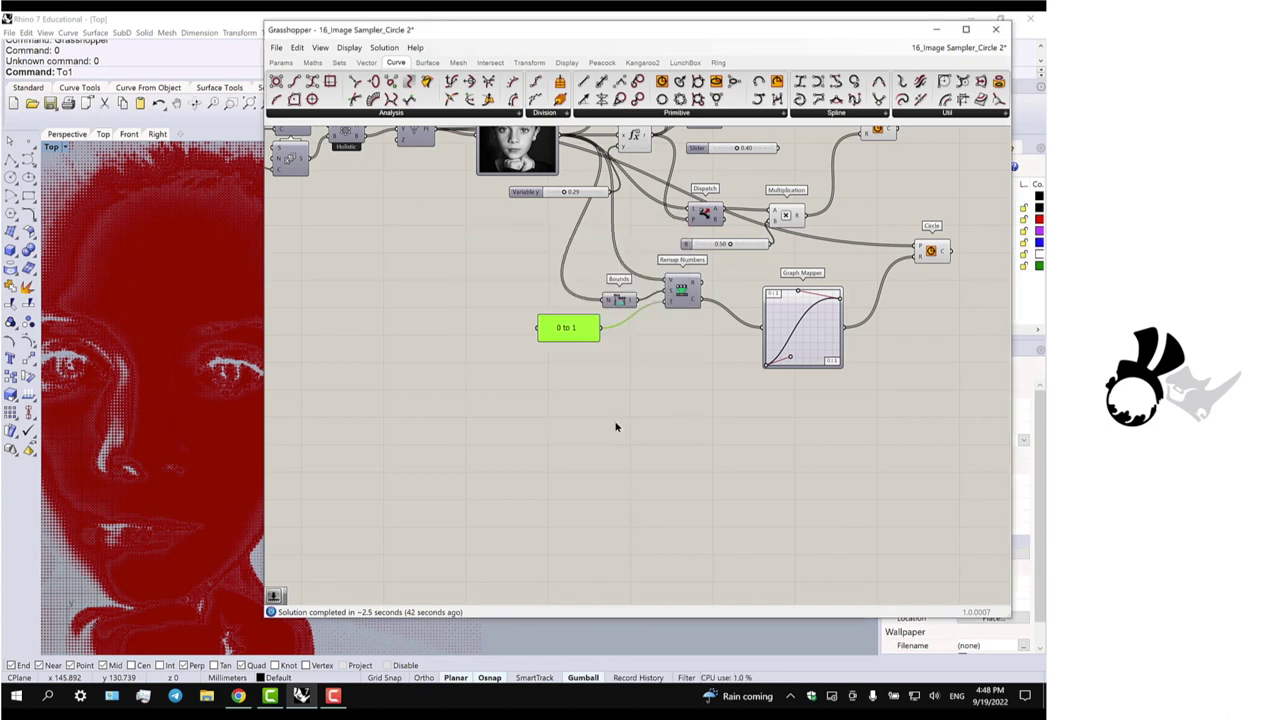